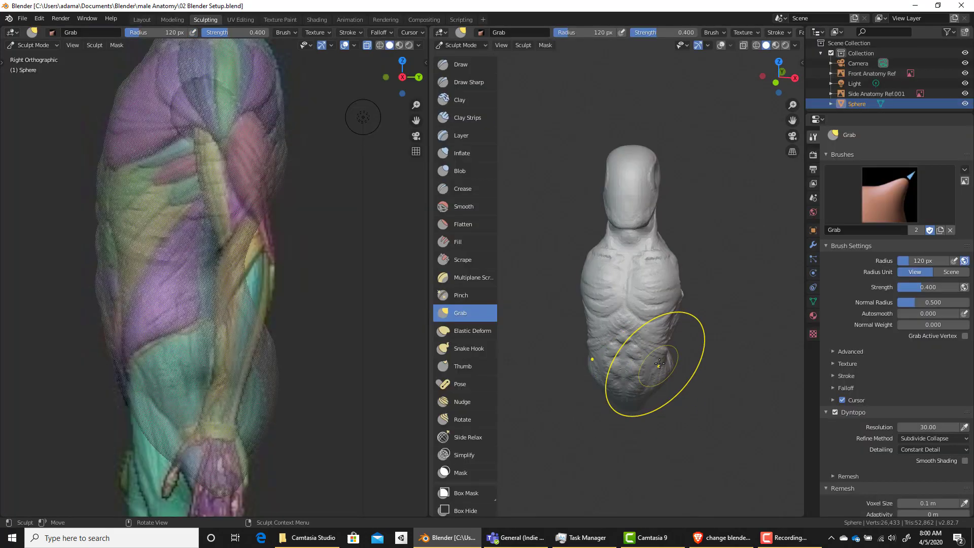
Set the Grab brush radius to 66 px for sculpting the torso.
mouse_move(608, 326)
middle_mouse_down()
mouse_move(592, 287)
mouse_move(717, 231)
mouse_move(611, 287)
mouse_move(608, 217)
mouse_move(591, 259)
mouse_move(591, 218)
mouse_move(665, 285)
mouse_move(682, 243)
middle_mouse_up()
key("f")
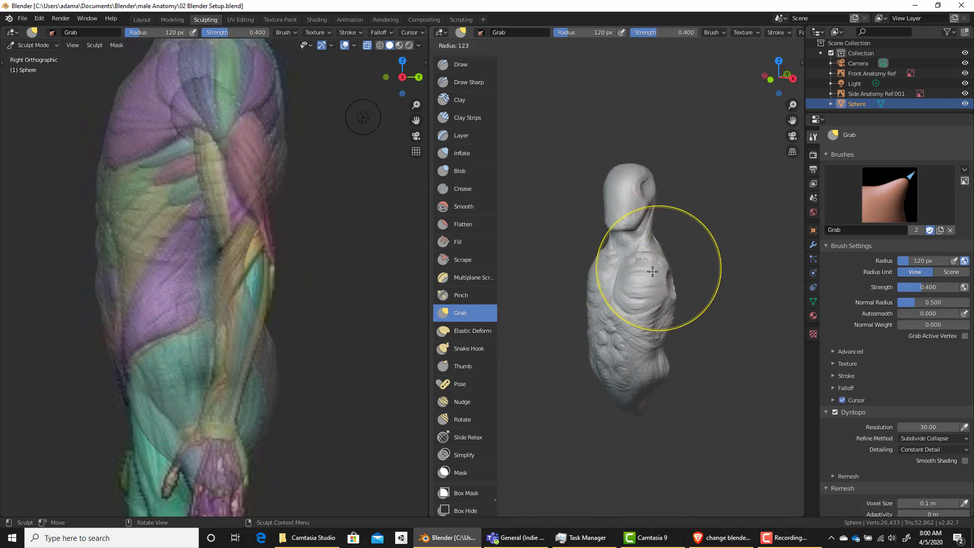
left_click(633, 269)
middle_click_drag(560, 237, 573, 255, "shift")
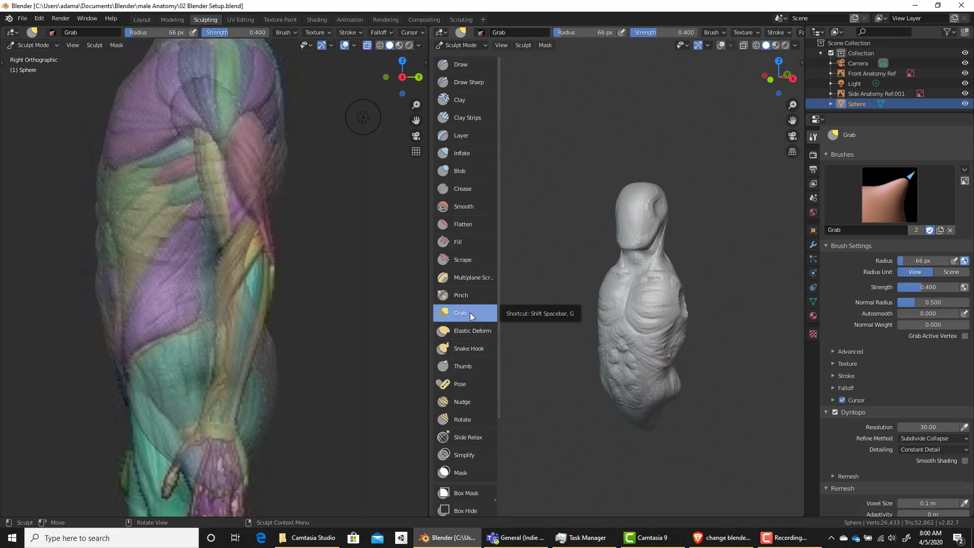
middle_click_drag(565, 179, 573, 185)
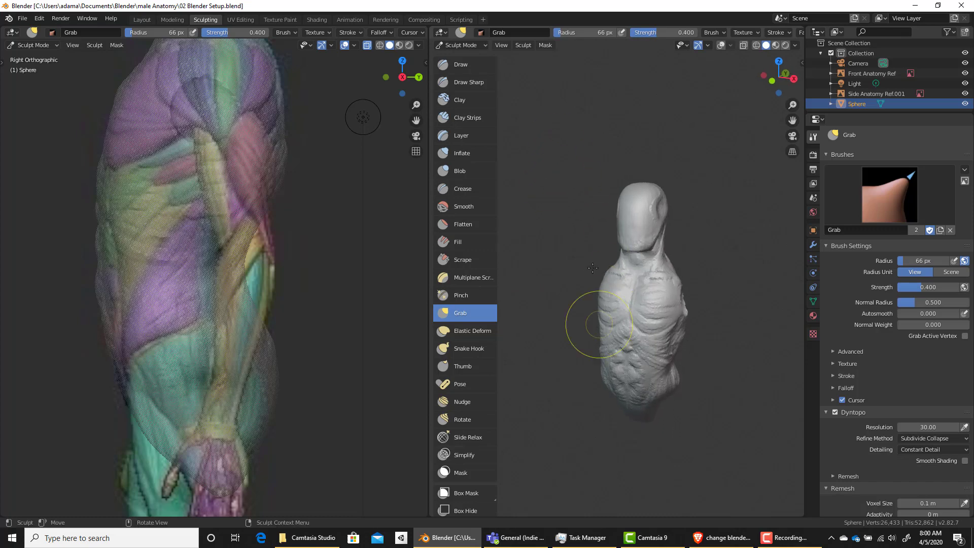
Open the keymap preferences and filter the shortcuts by the key-binding "c".
left_click(39, 19)
left_click(76, 163)
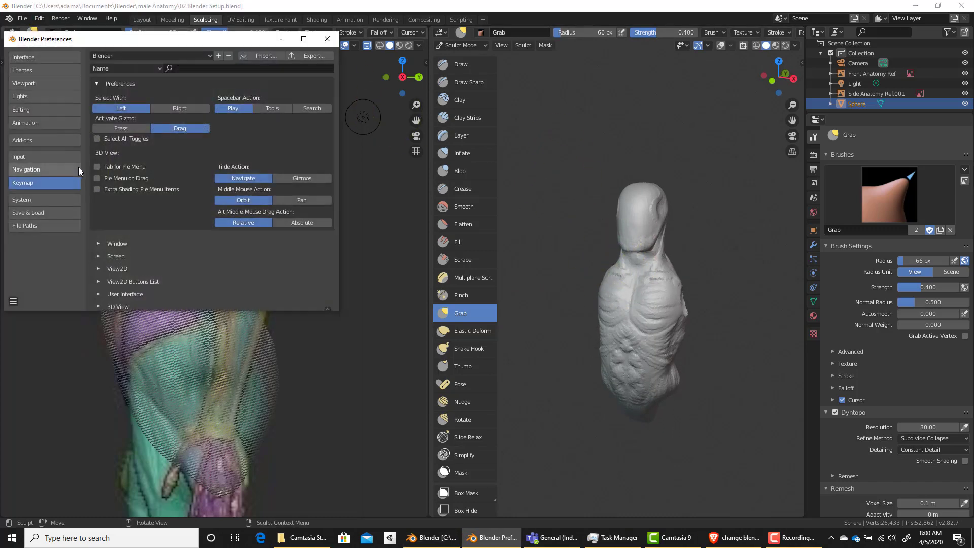
left_click_drag(205, 39, 514, 140)
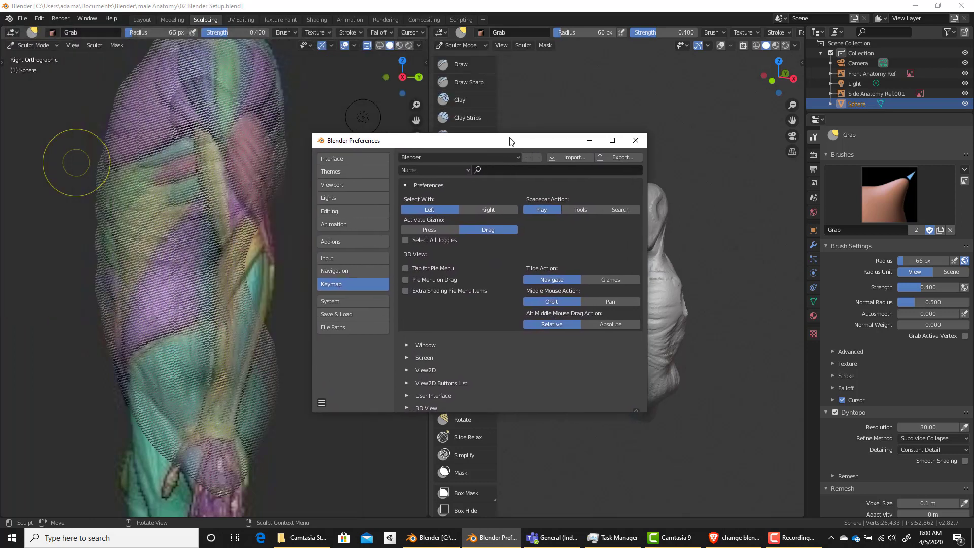
left_click(510, 169)
type("c")
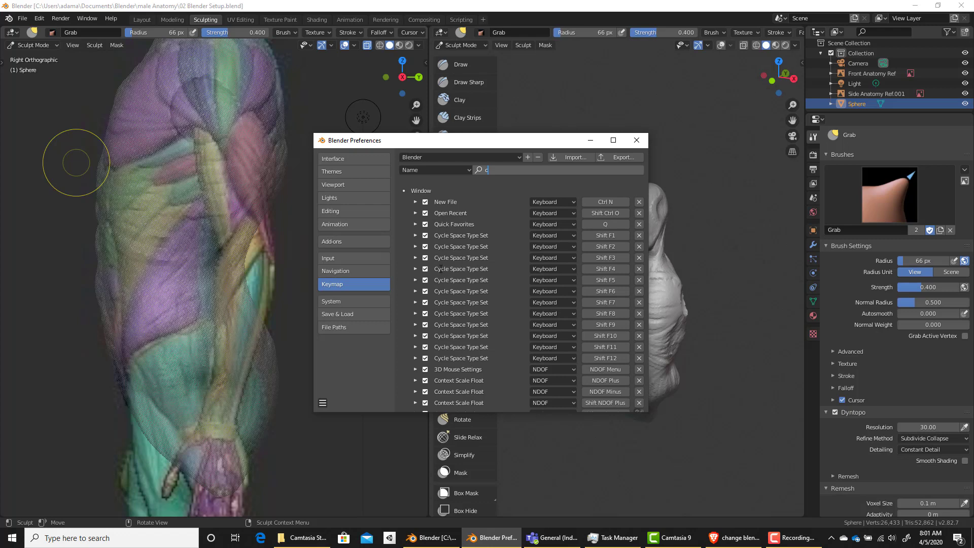
left_click(451, 169)
left_click(447, 194)
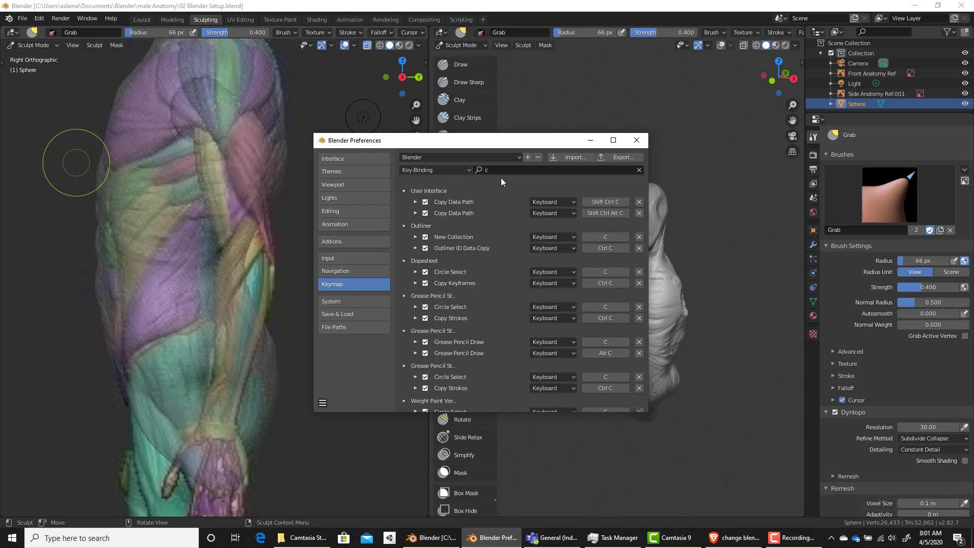
Change the Sculpt Brush Select entry bound to plain C so that it selects the Clay Strips brush.
scroll(518, 236, "down", 5)
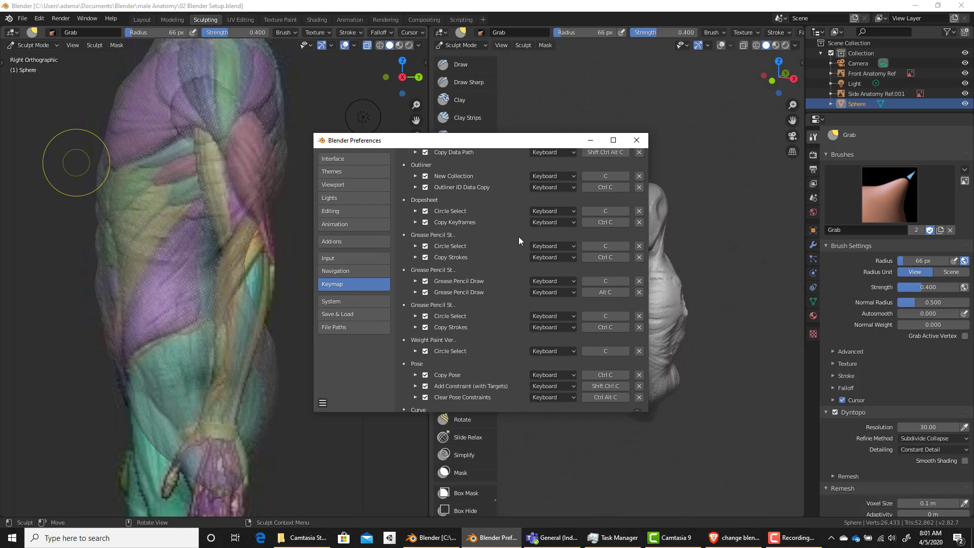
scroll(515, 269, "down", 3)
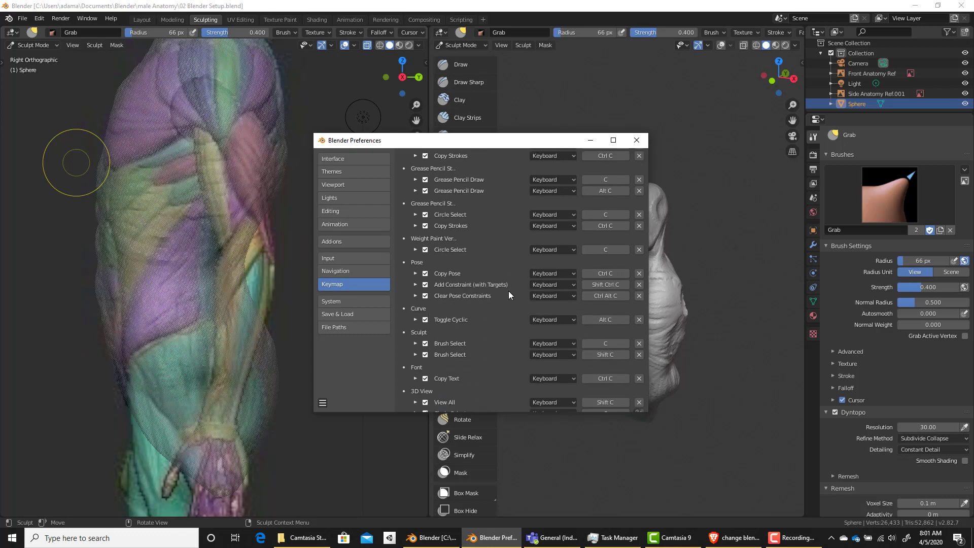
scroll(456, 325, "down", 2)
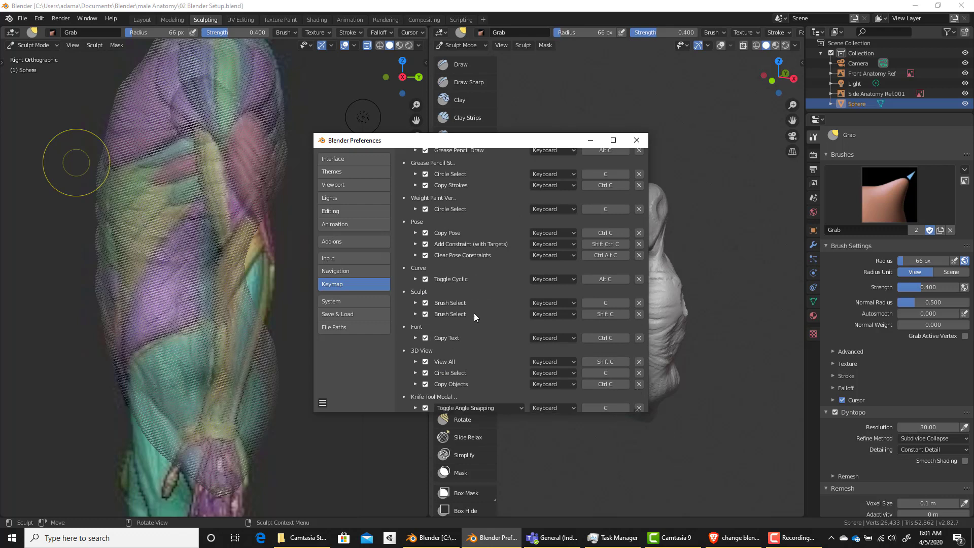
left_click(416, 313)
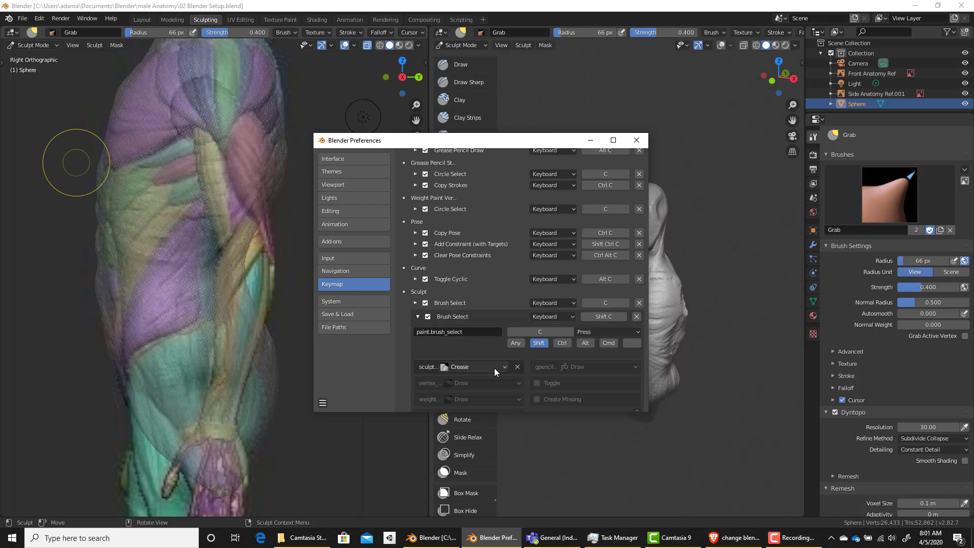
left_click(415, 303)
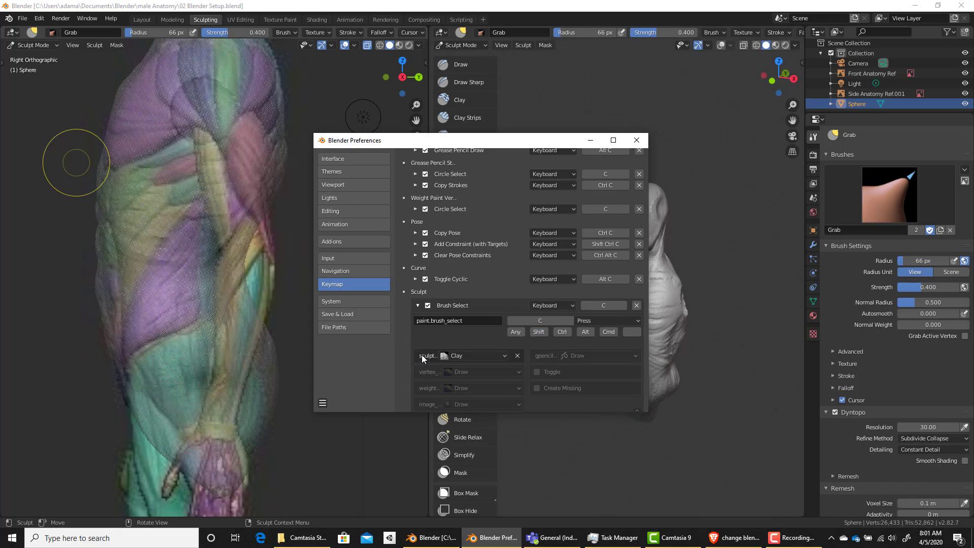
left_click(476, 354)
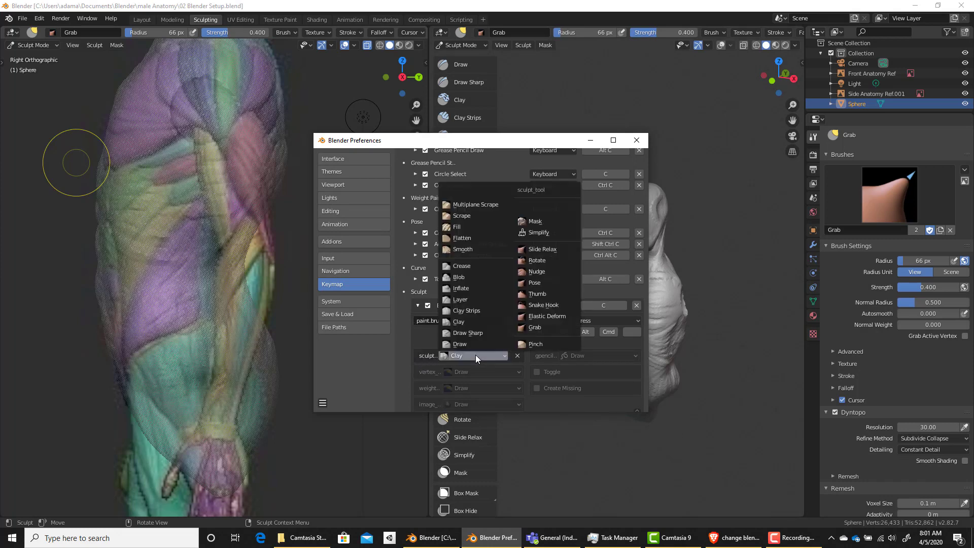
left_click(479, 315)
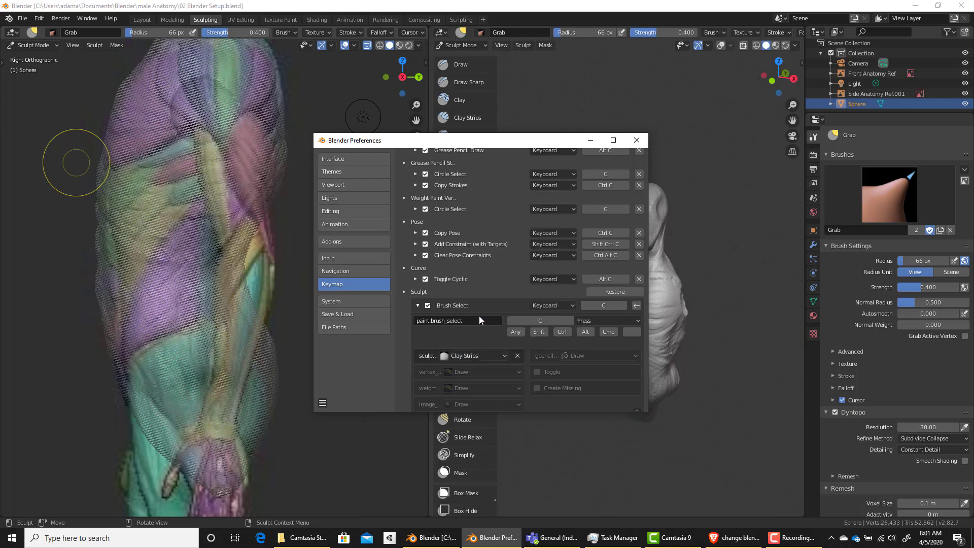
Save the preferences and close the preferences window.
left_click(322, 403)
left_click(376, 375)
left_click(636, 140)
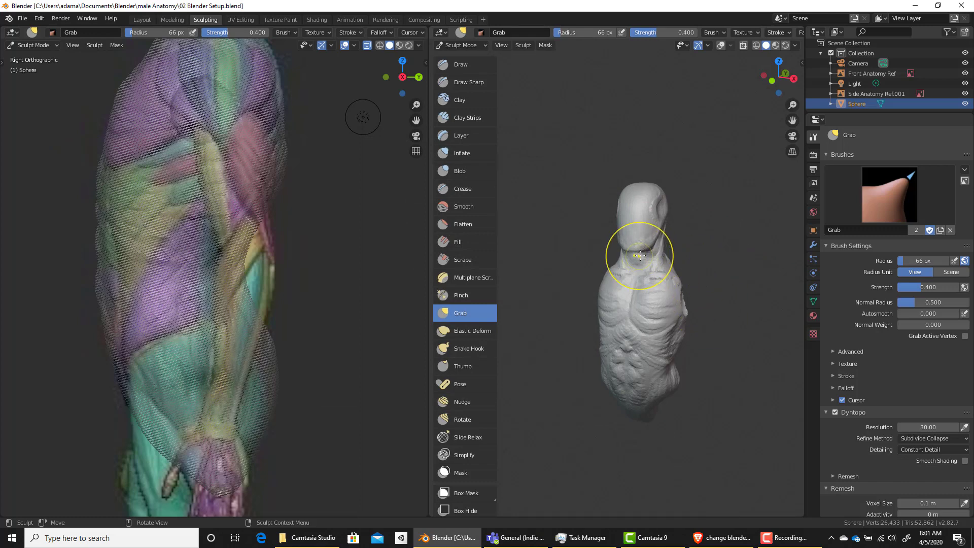
Activate the Clay Strips brush with its new key binding and set its radius to 48 px.
key("c")
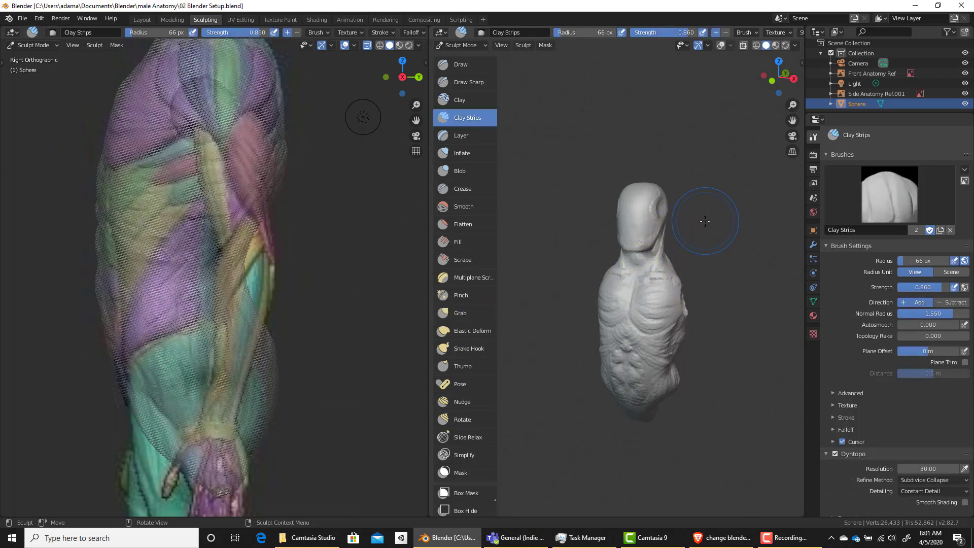
left_click(672, 299)
key("f")
left_click(665, 299)
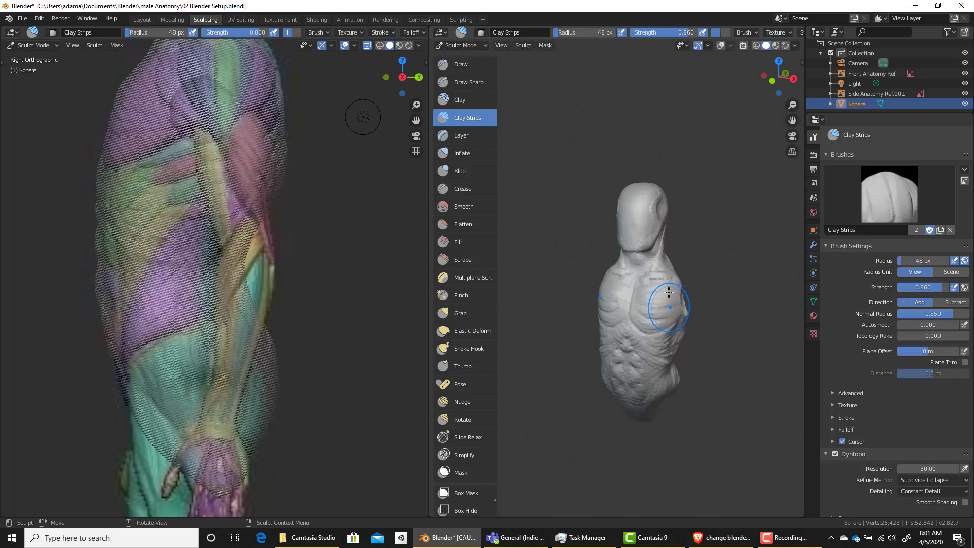
Switch the torso to Object Mode and show the anatomy reference from the front, framed from head to thighs.
mouse_move(713, 227)
middle_mouse_down()
mouse_move(575, 212)
mouse_move(602, 191)
mouse_move(655, 276)
mouse_move(688, 265)
mouse_move(623, 293)
mouse_move(652, 287)
mouse_move(644, 271)
mouse_move(639, 320)
middle_mouse_up()
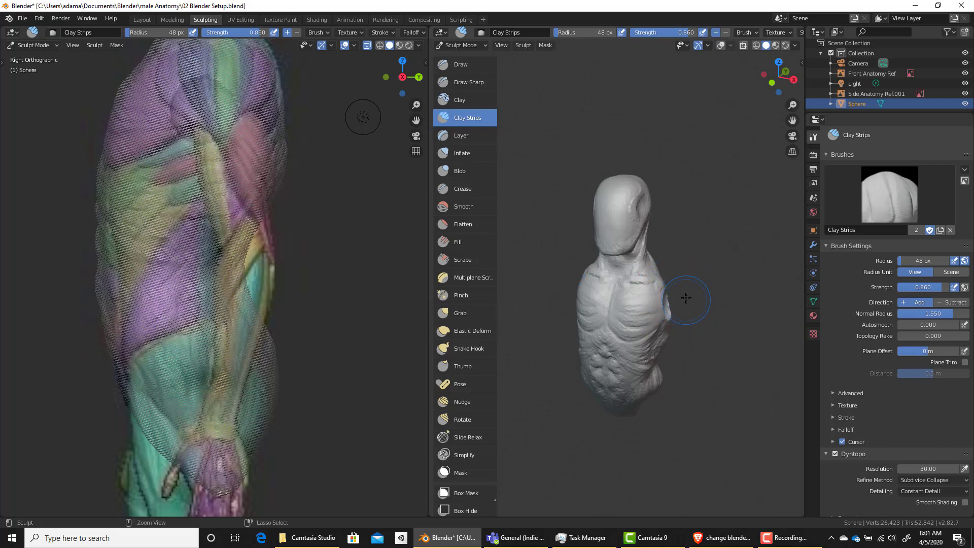
key("ctrl+Tab")
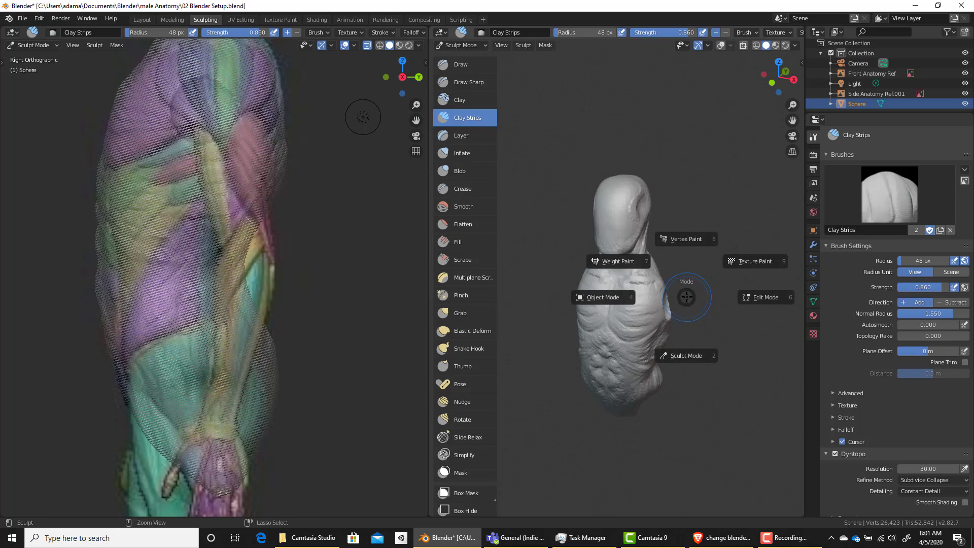
left_click(608, 293)
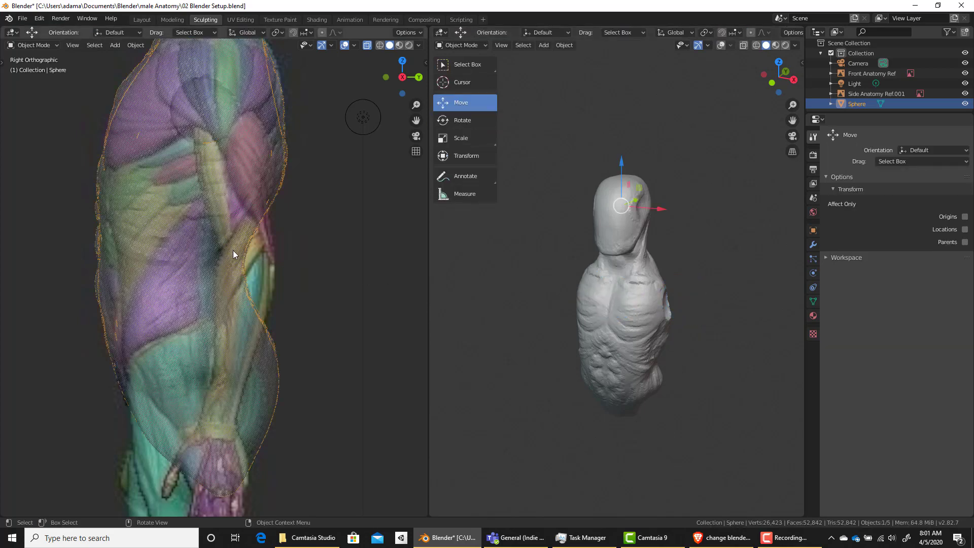
key("KP_1")
scroll(289, 242, "down", 5)
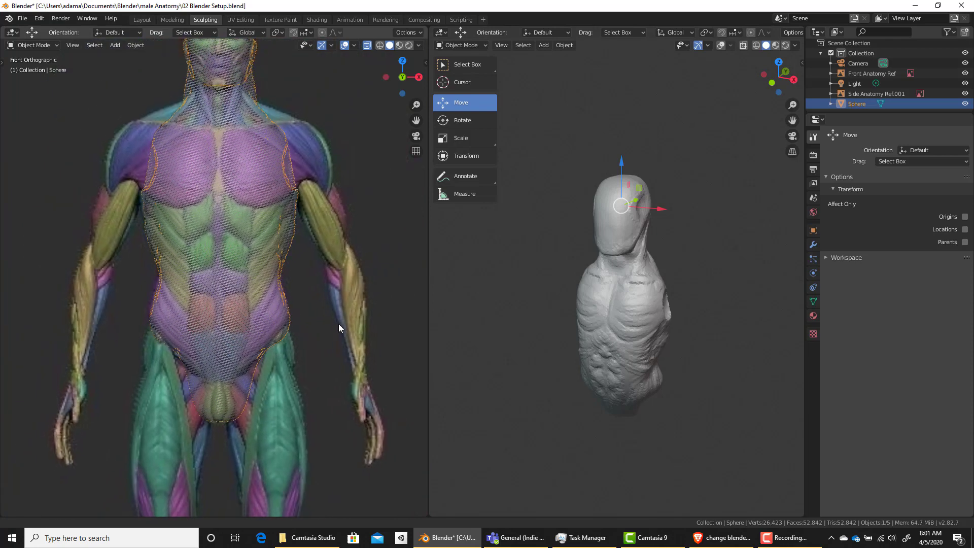
scroll(315, 248, "up", 1, "shift")
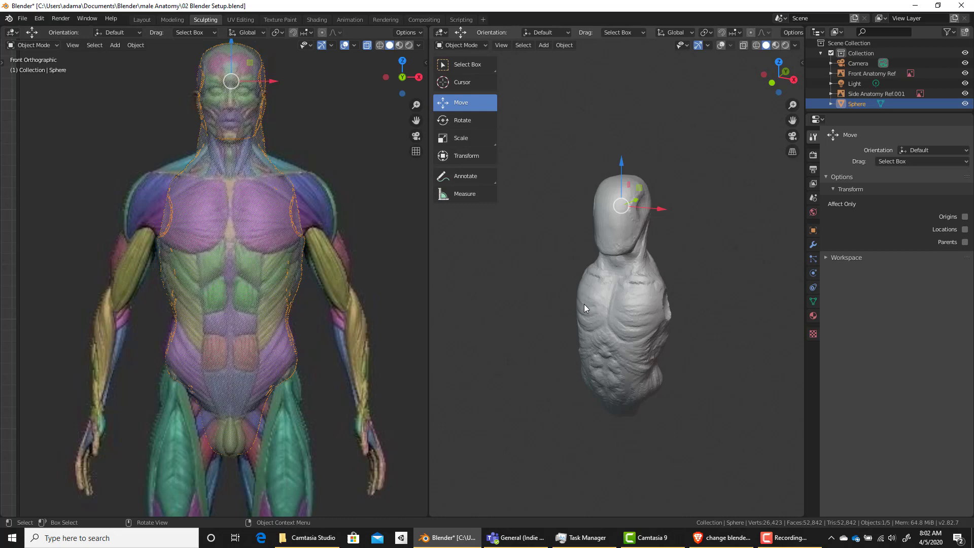
Add a UV sphere and raise it along Z to the lower end of the torso.
key("shift+a")
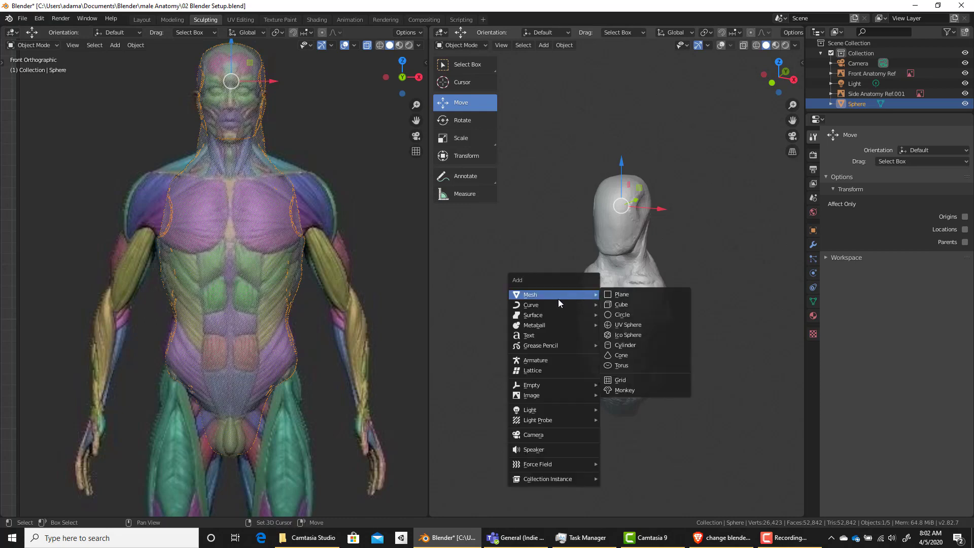
left_click(629, 325)
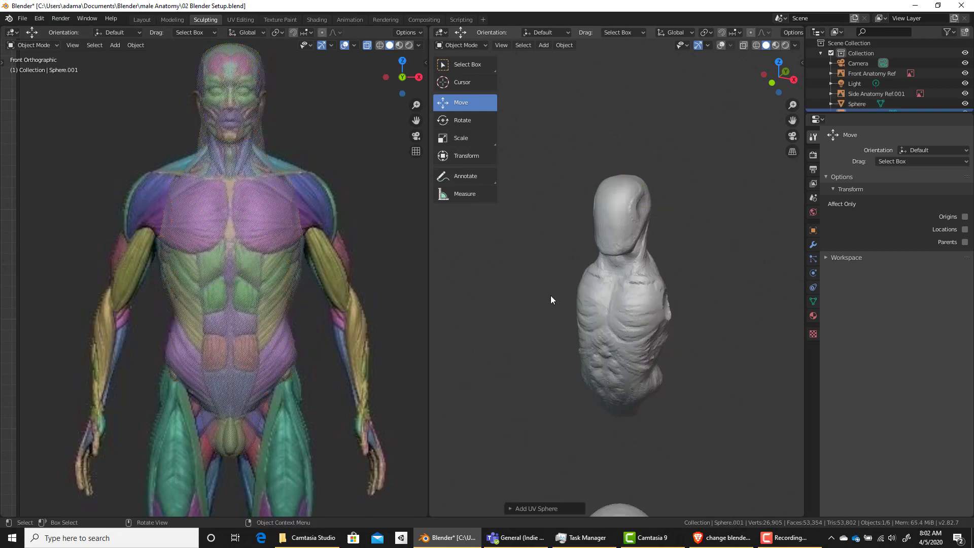
middle_click_drag(550, 295, 546, 358)
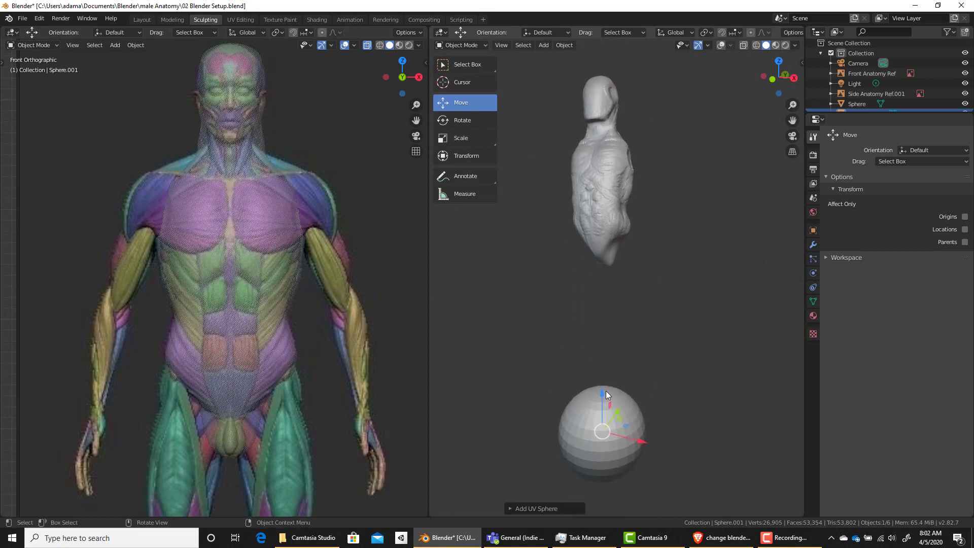
key("g")
key("z")
left_click(606, 242)
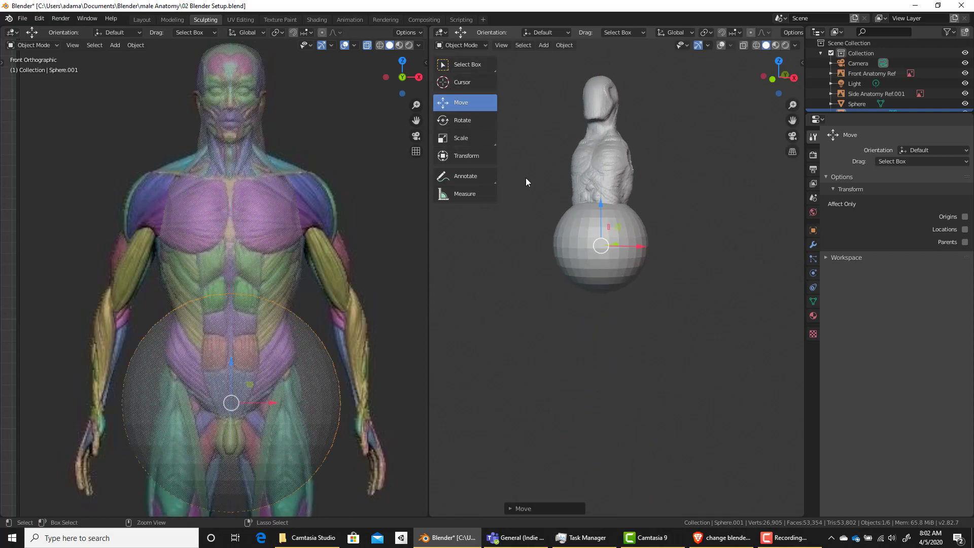
Move the sphere up to chest height and sideways onto the figure's left shoulder in the front view.
key("ctrl+Tab")
left_click(448, 181)
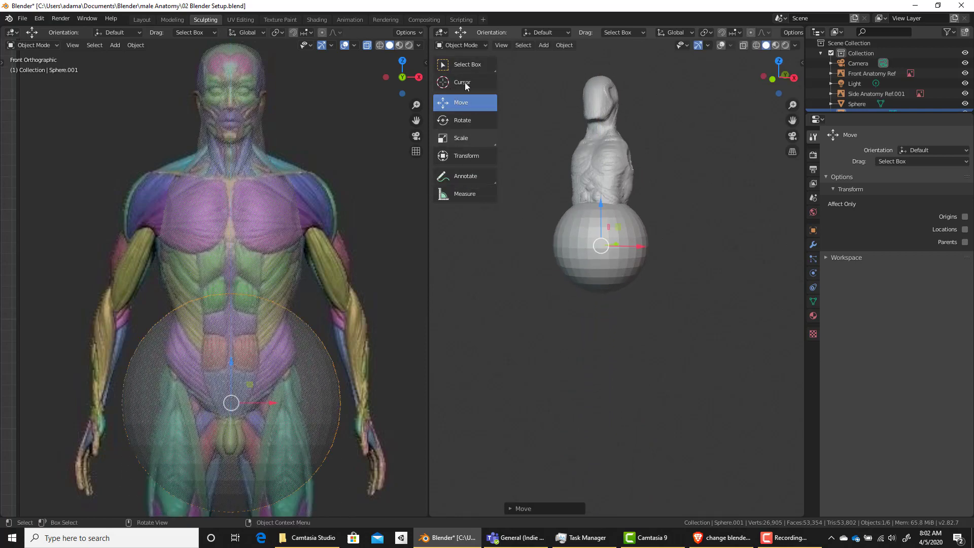
left_click_drag(598, 204, 592, 134)
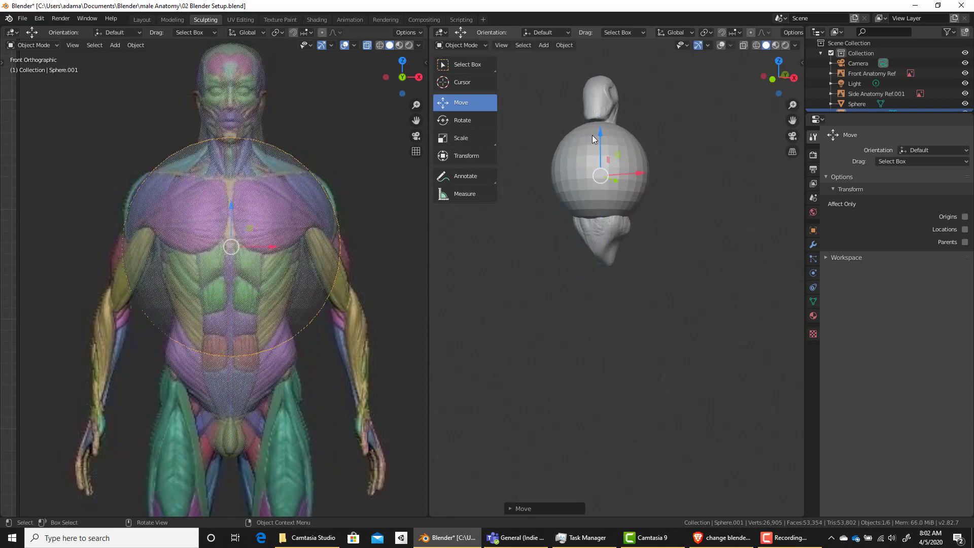
key("g")
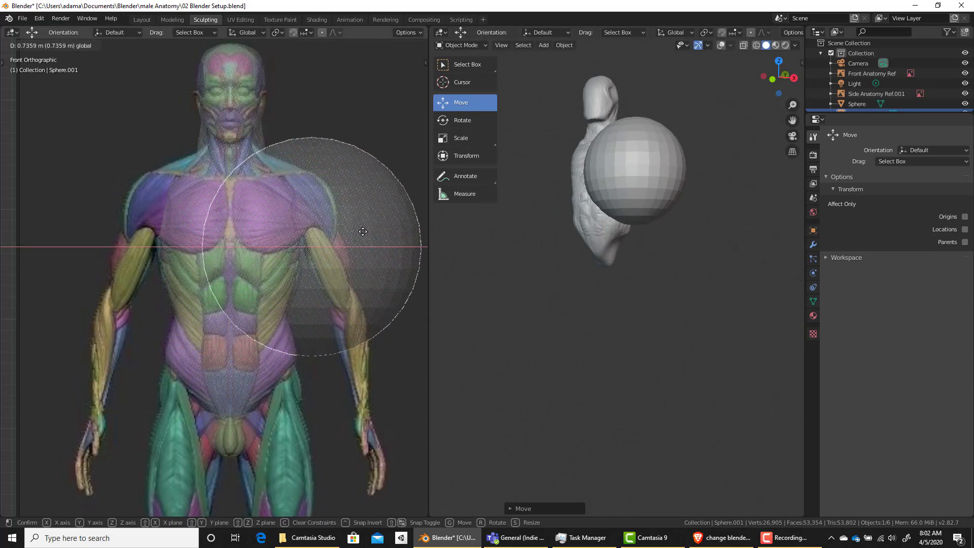
left_click(314, 208)
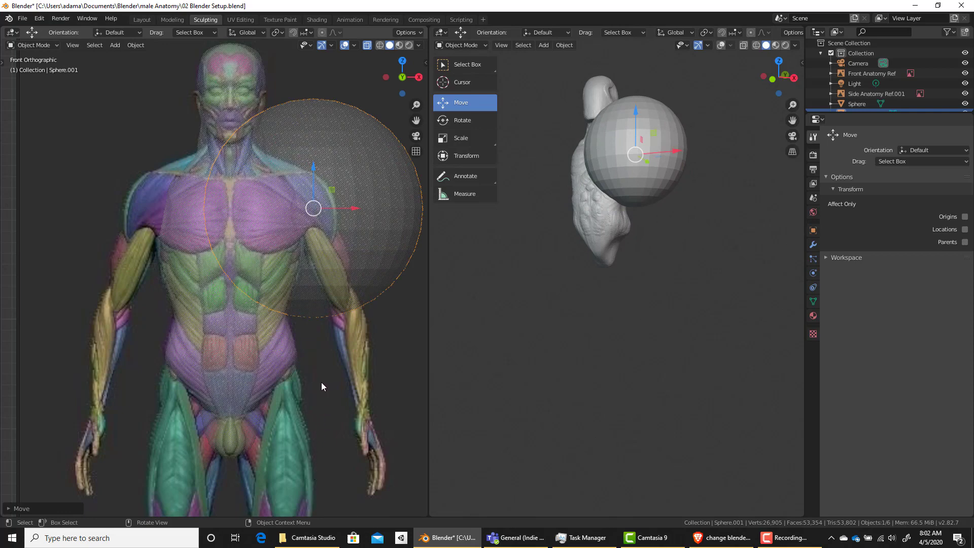
Scale the sphere down to about the deltoid's size and align it with the shoulder along X and Y.
key("s")
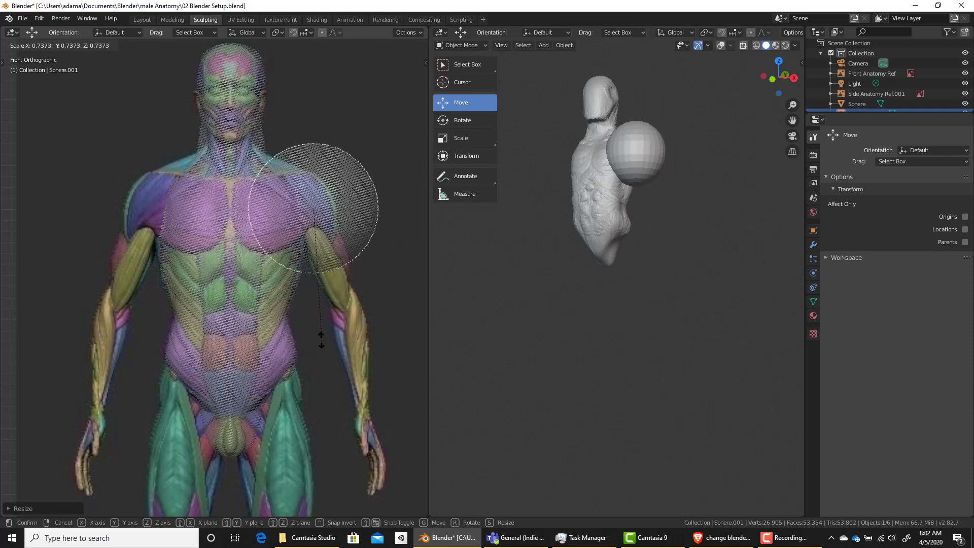
left_click(316, 282)
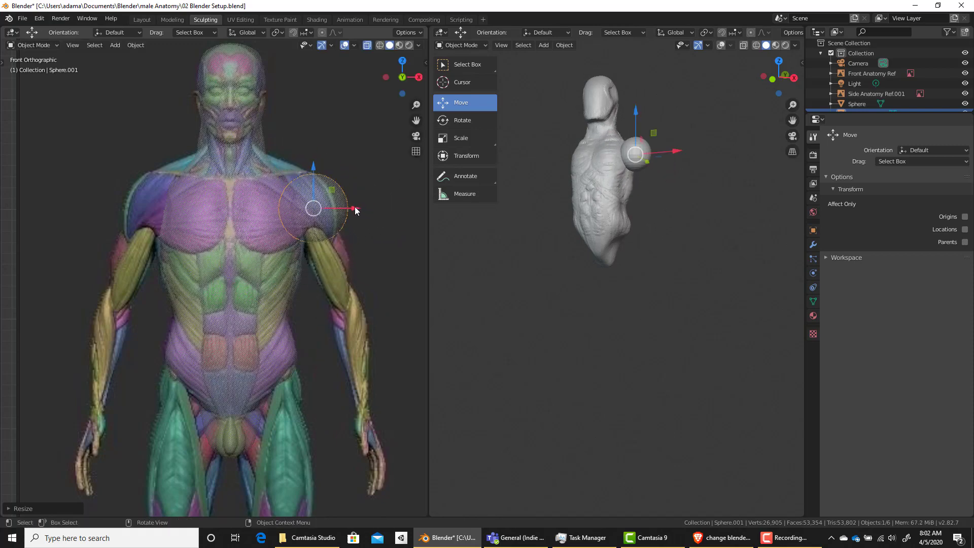
left_click_drag(354, 206, 338, 207)
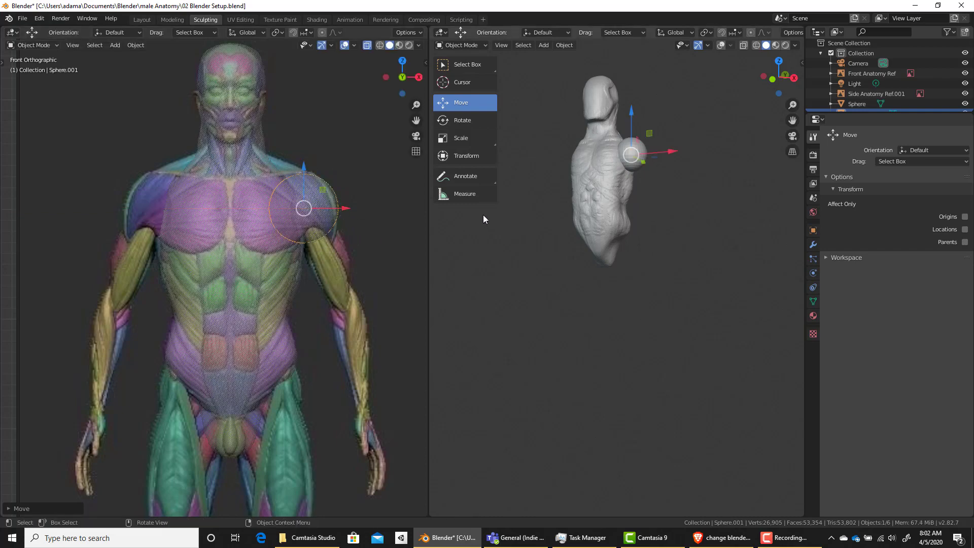
key("KP_3")
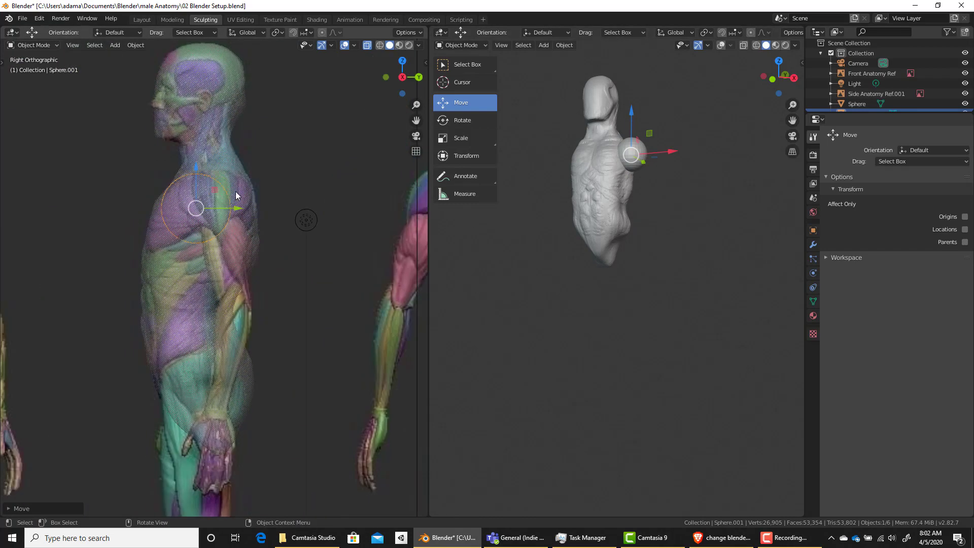
left_click_drag(239, 208, 261, 208)
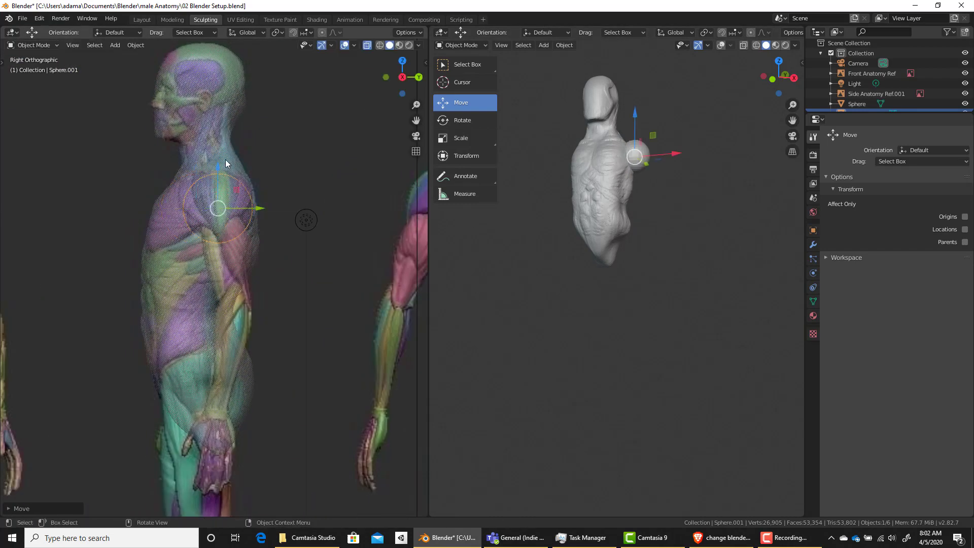
Raise the sphere slightly along Z in the side view to match the reference shoulder.
left_click_drag(222, 170, 222, 161)
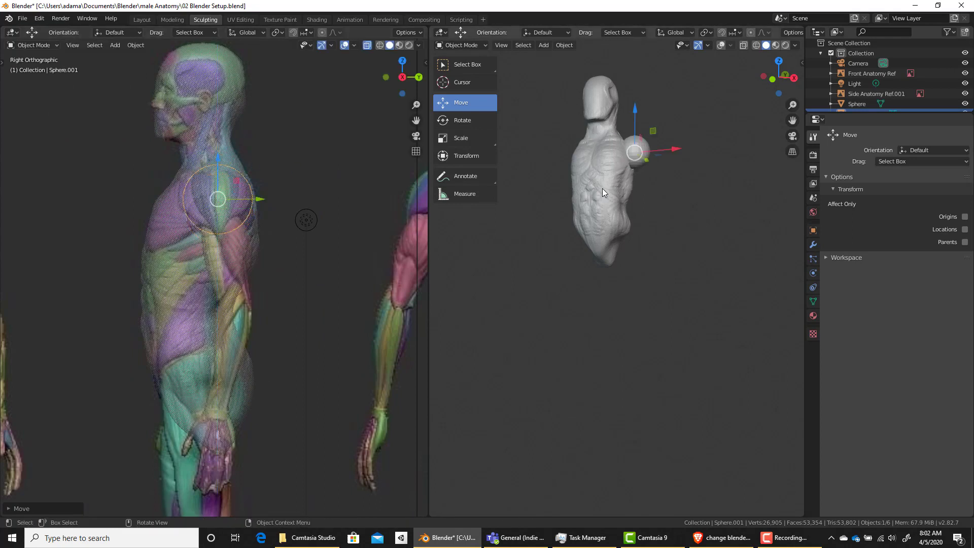
mouse_move(601, 188)
middle_mouse_down()
mouse_move(573, 243)
mouse_move(512, 249)
mouse_move(376, 231)
mouse_move(477, 242)
mouse_move(595, 282)
mouse_move(618, 231)
mouse_move(608, 202)
mouse_move(640, 253)
middle_mouse_up()
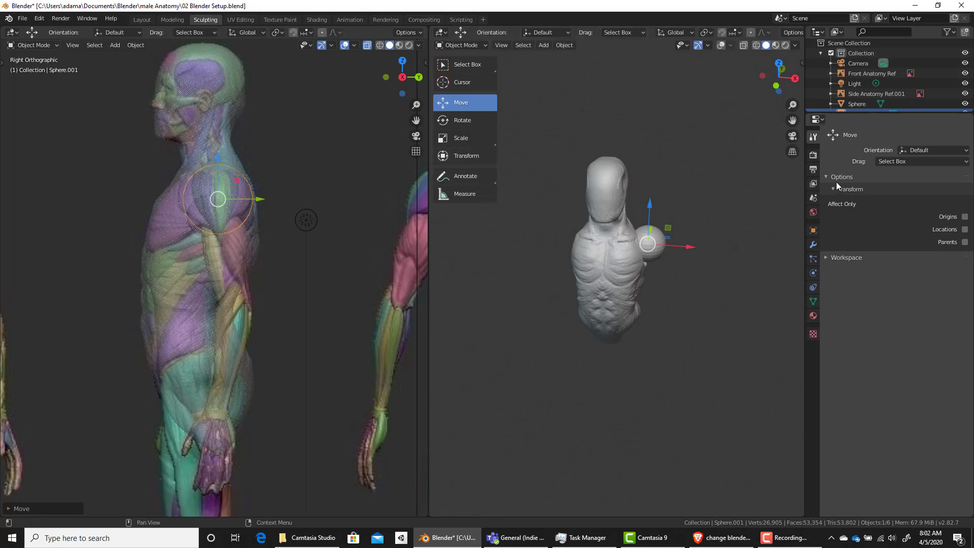
Add a Mirror modifier on the X axis to the shoulder sphere, using the torso (Sphere) as the mirror object.
left_click(812, 245)
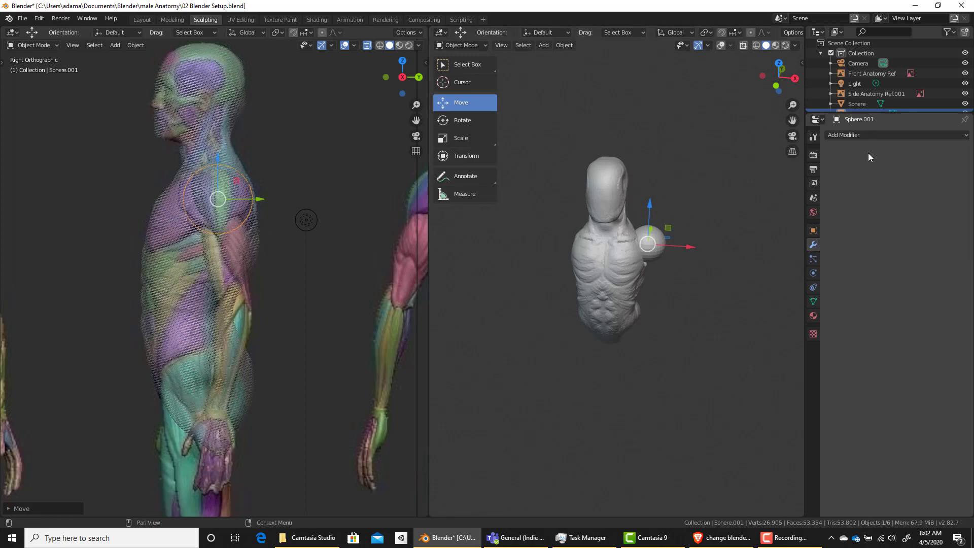
left_click(877, 136)
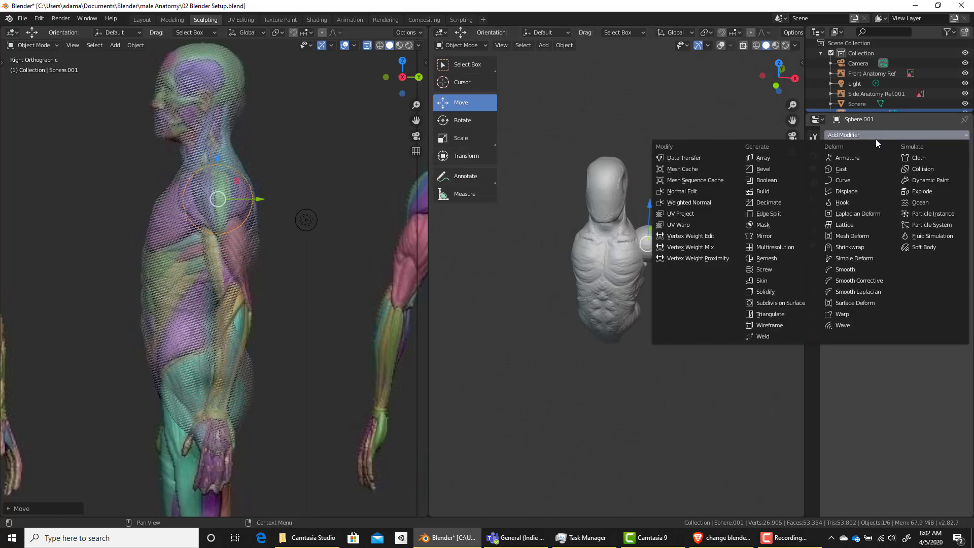
left_click(787, 235)
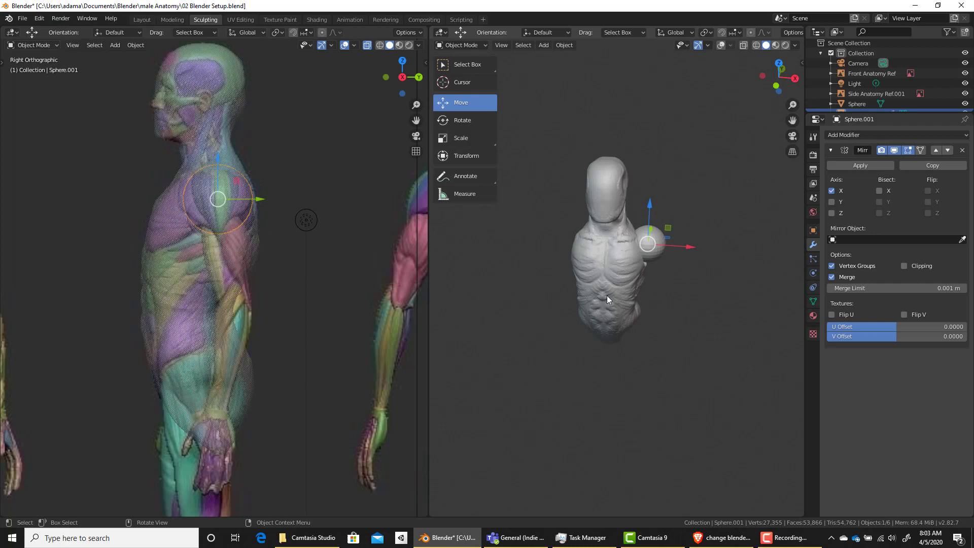
left_click(962, 239)
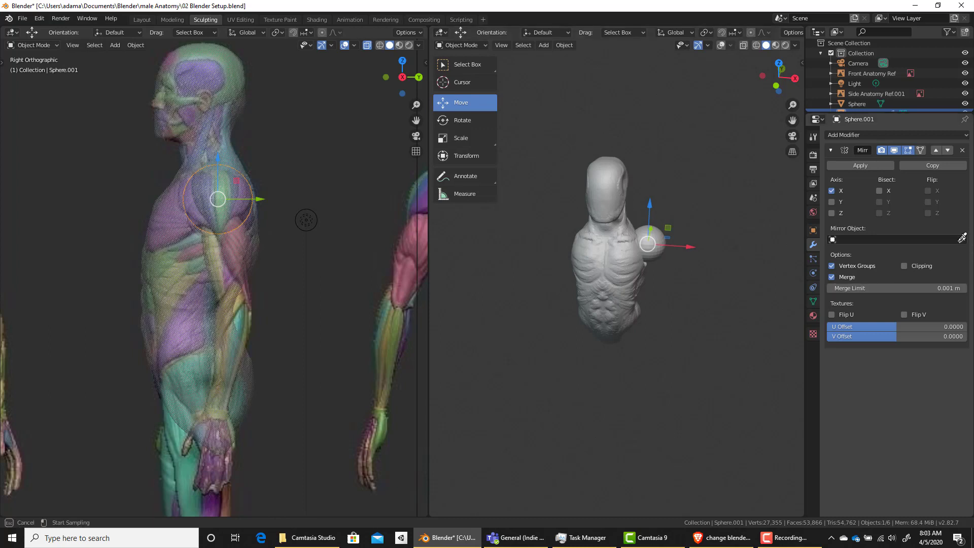
left_click(604, 263)
middle_click_drag(607, 272, 583, 291)
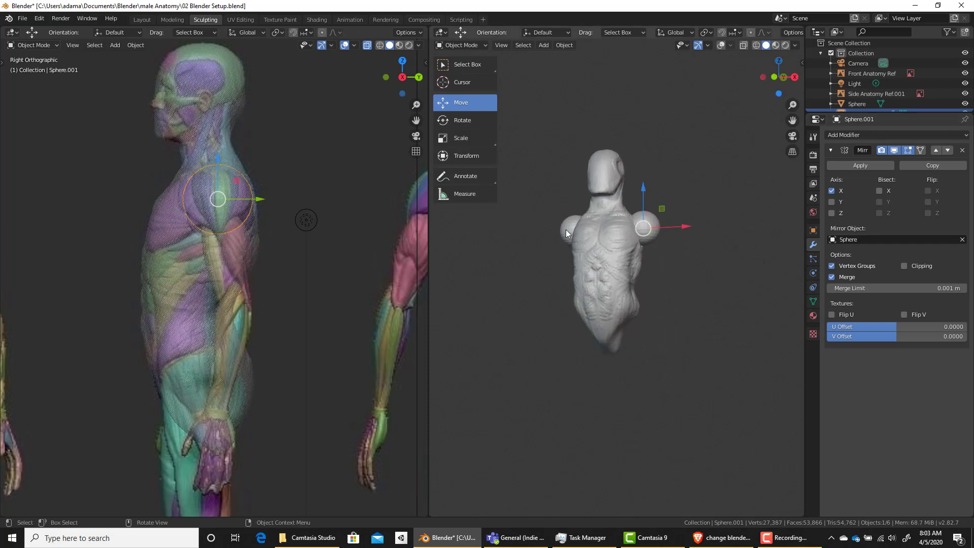
middle_click_drag(567, 252, 674, 305)
scroll(601, 281, "up", 3)
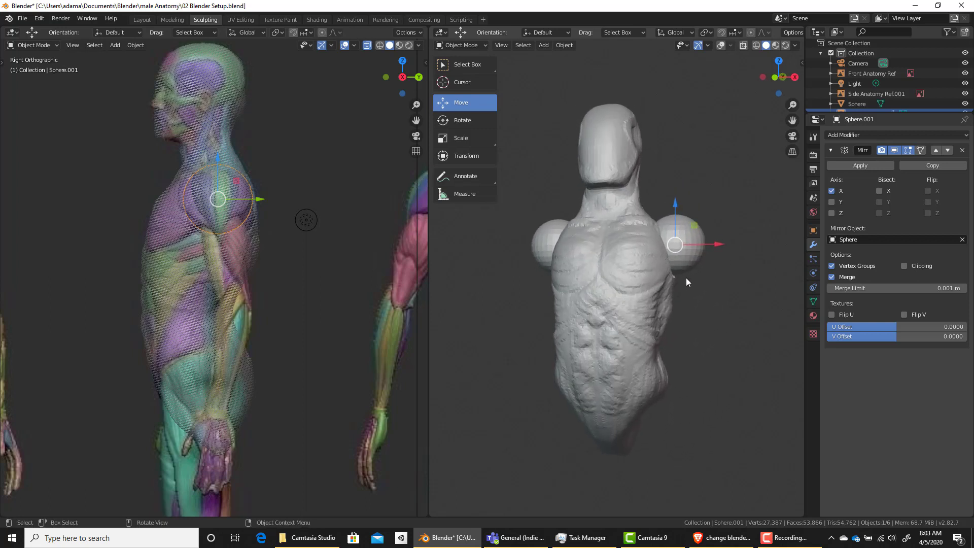
Switch the shoulder sphere to Sculpt Mode and push its underside upward with the Grab brush.
key("ctrl+Tab")
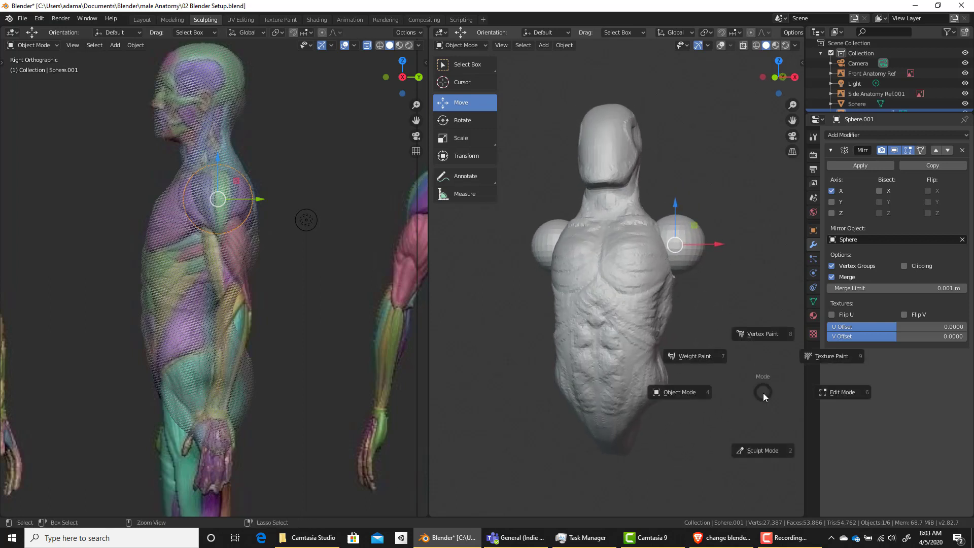
left_click(760, 449)
key("g")
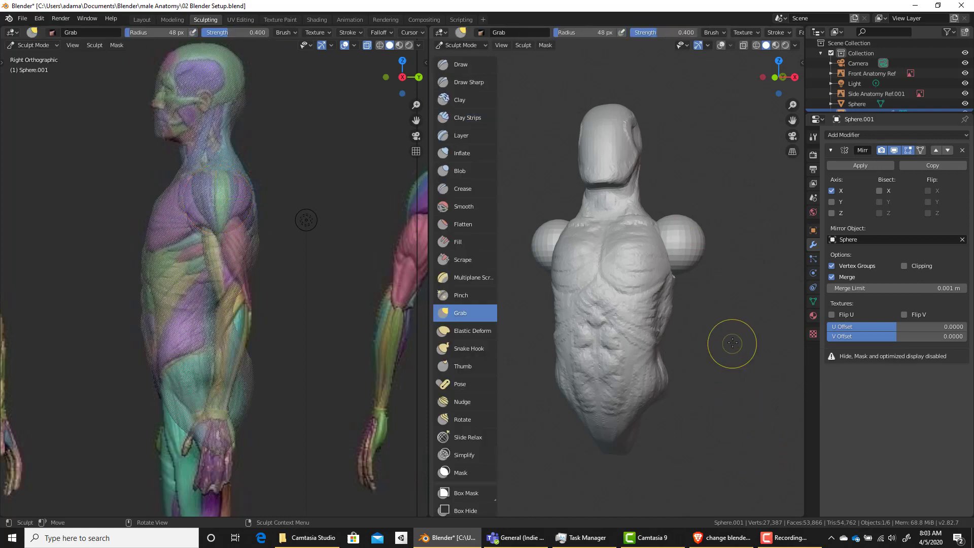
mouse_move(678, 270)
left_mouse_down()
mouse_move(678, 249)
mouse_move(692, 246)
left_mouse_up()
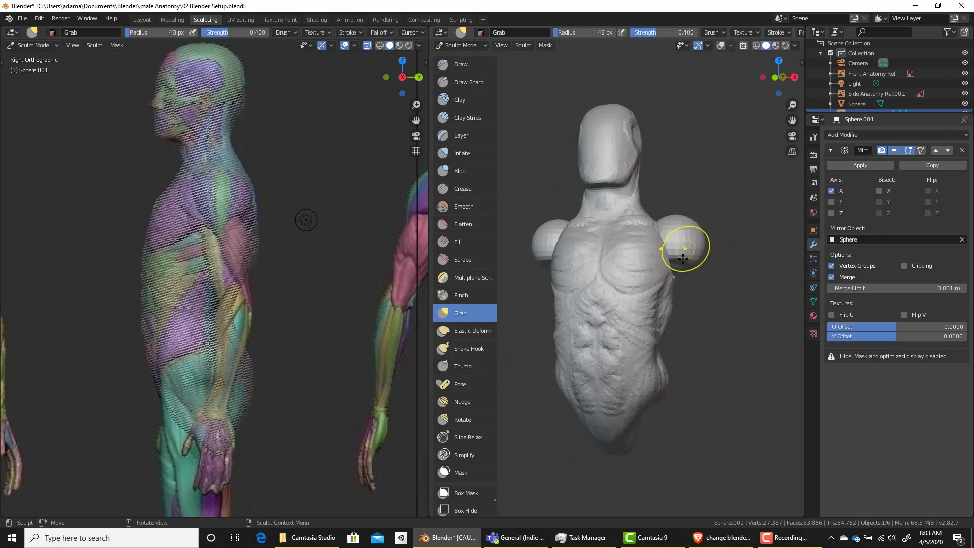
mouse_move(684, 249)
middle_mouse_down()
mouse_move(700, 281)
mouse_move(690, 269)
middle_mouse_up()
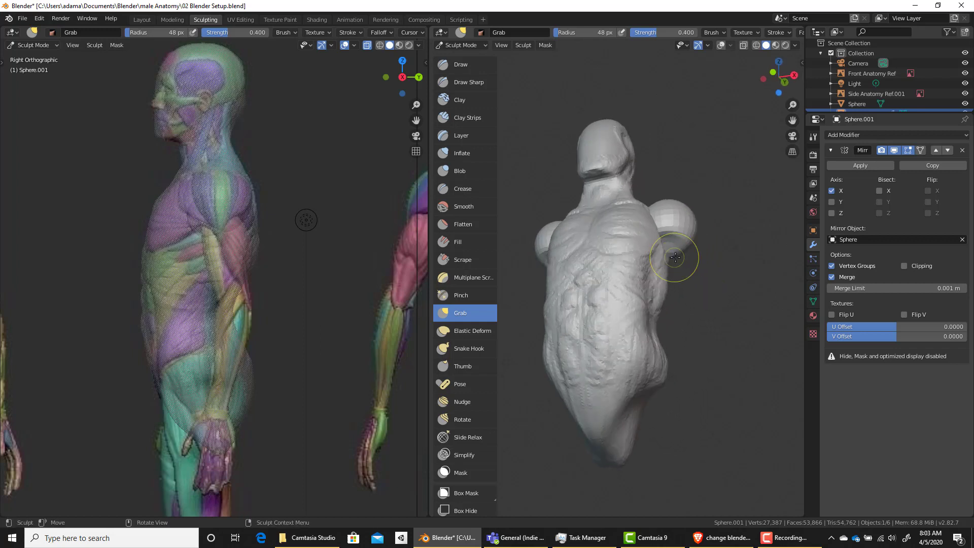
Enlarge the Grab brush radius to 107 px and pull the shoulder's top down to the deltoid outline in the front view.
key("f")
left_click(702, 269)
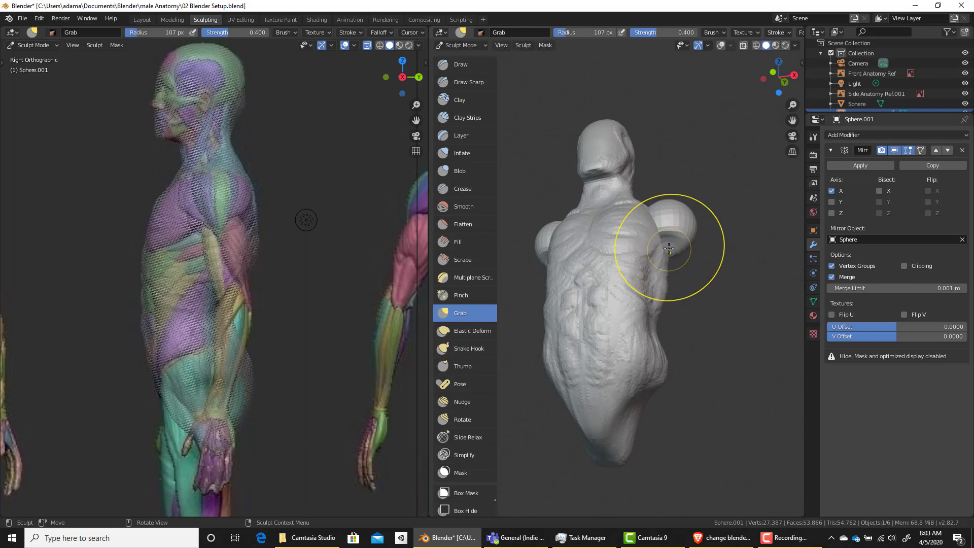
middle_click_drag(690, 223, 623, 226)
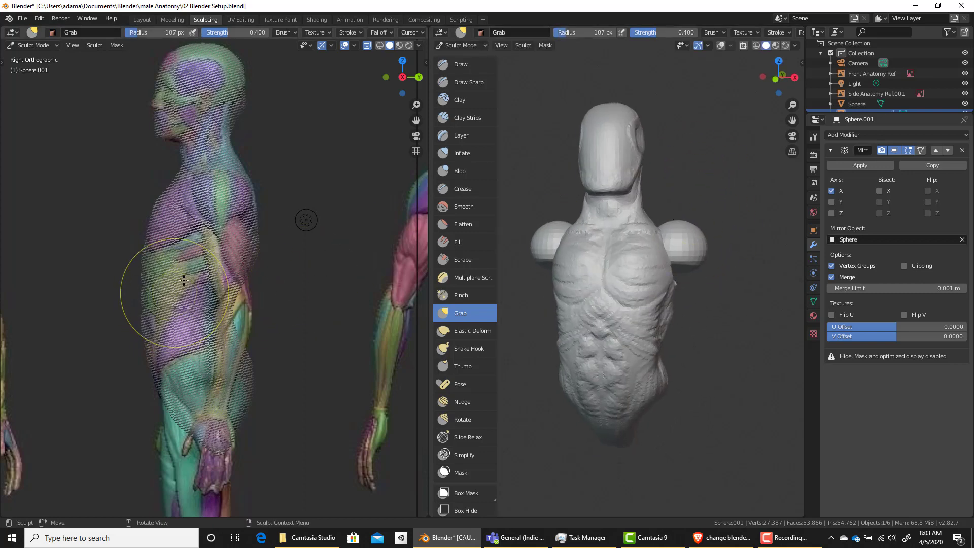
key("KP_1")
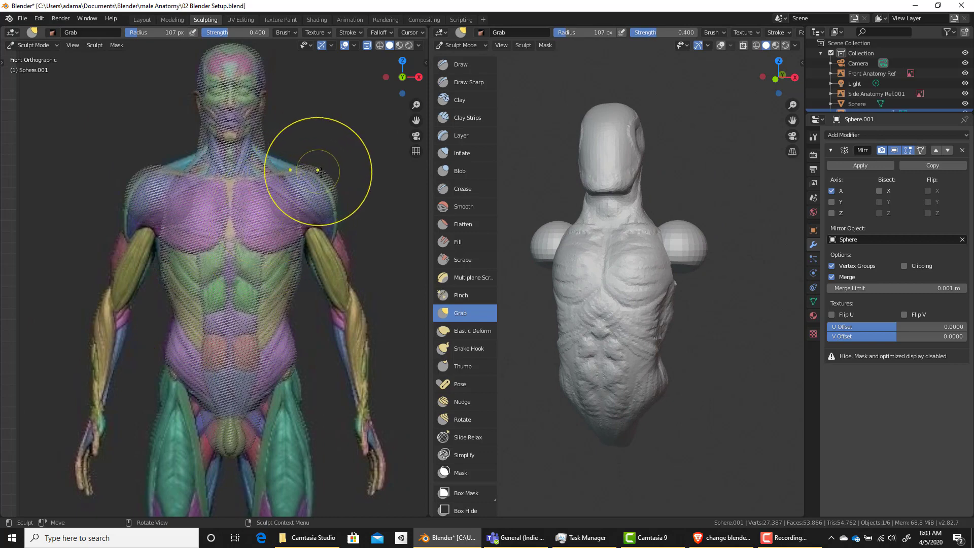
mouse_move(318, 167)
left_mouse_down()
mouse_move(317, 193)
mouse_move(306, 199)
left_mouse_up()
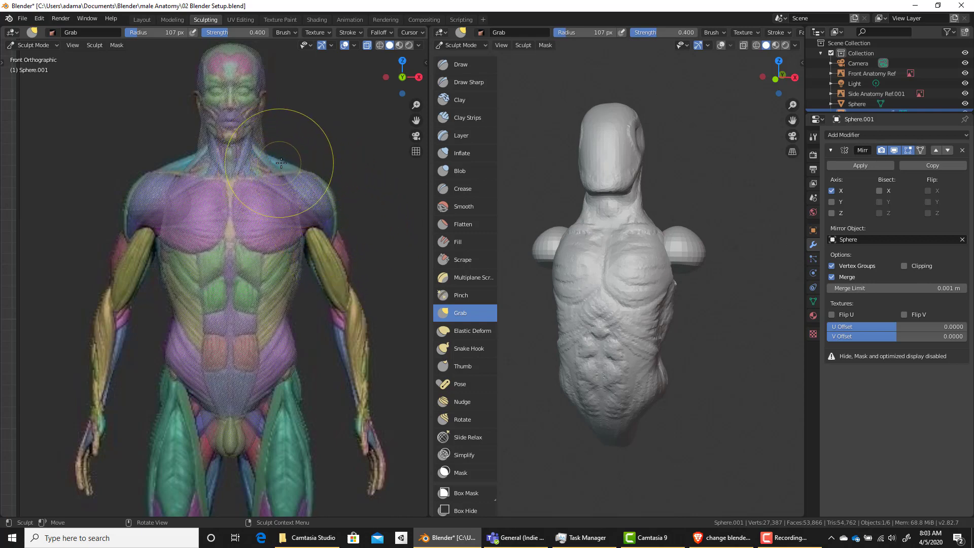
Nudge the inner lower side of the shoulder sphere slightly outward with the Grab brush from behind.
middle_click_drag(696, 182, 577, 213)
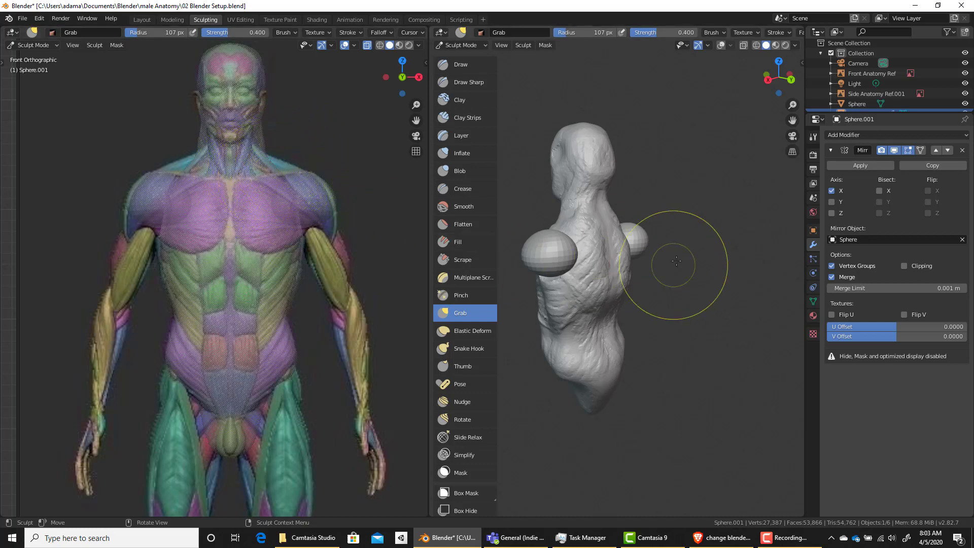
mouse_move(674, 264)
middle_mouse_down()
mouse_move(791, 263)
mouse_move(781, 264)
middle_mouse_up()
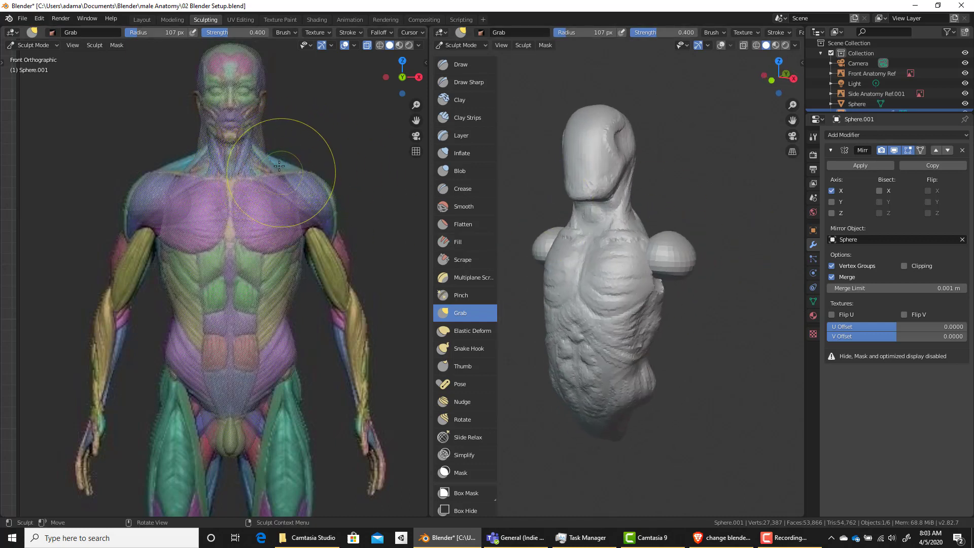
mouse_move(700, 298)
middle_mouse_down()
mouse_move(596, 367)
mouse_move(561, 239)
middle_mouse_up()
scroll(591, 250, "up", 3)
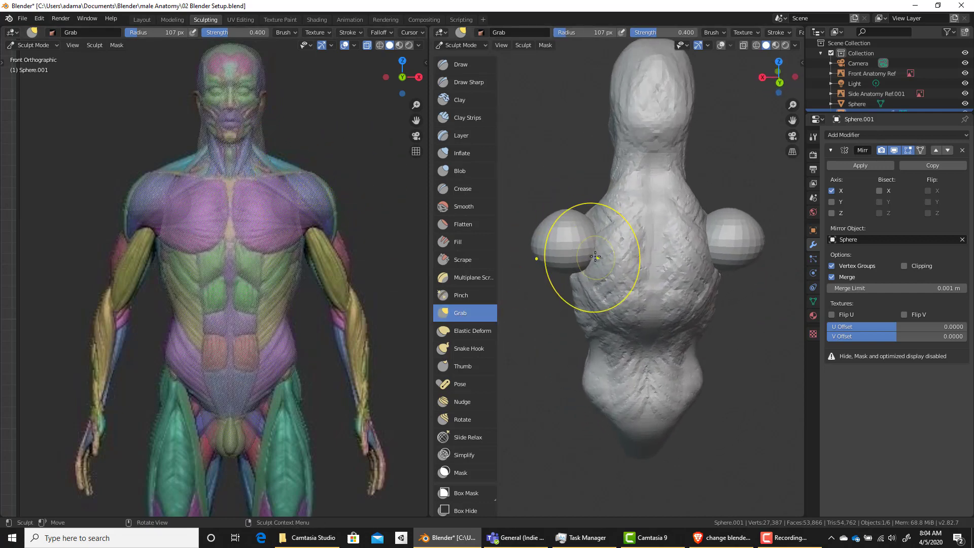
left_click_drag(598, 250, 589, 252)
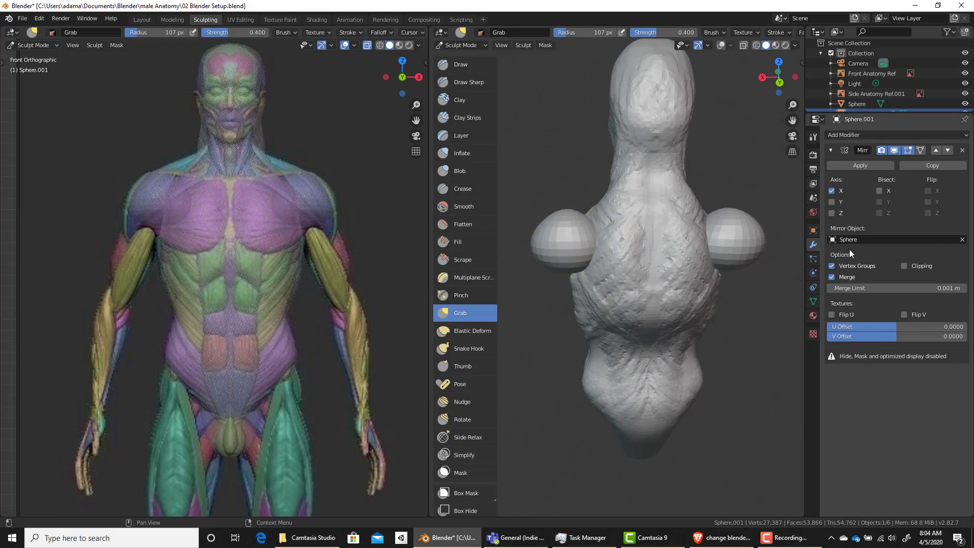
Expand the Grab brush's Symmetry settings and inspect the mirrored shoulders from the front.
left_click(812, 136)
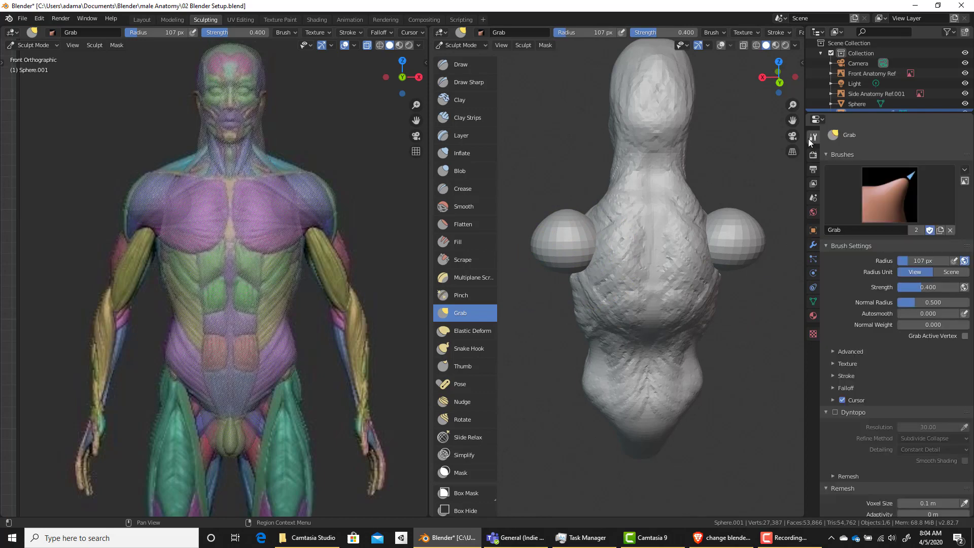
scroll(880, 242, "down", 5)
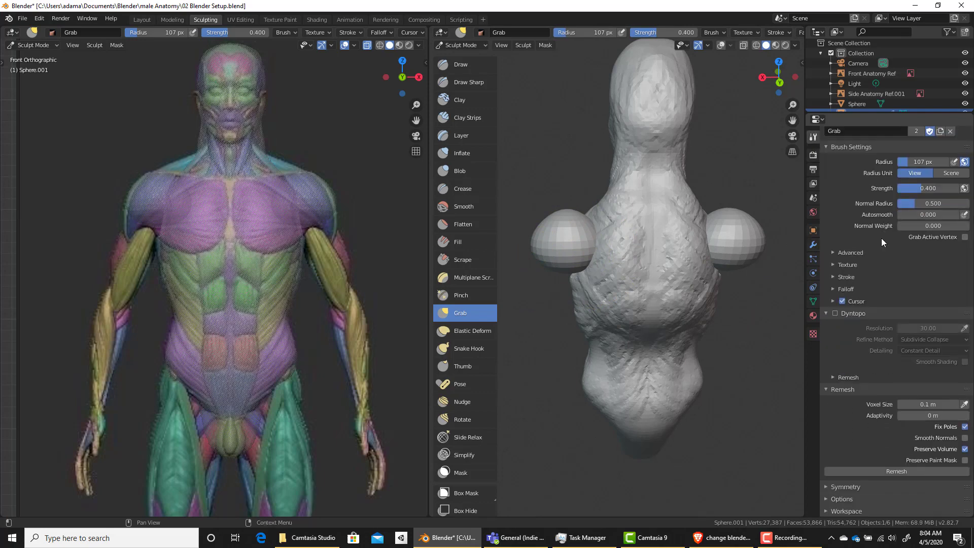
left_click(845, 486)
scroll(888, 436, "down", 5)
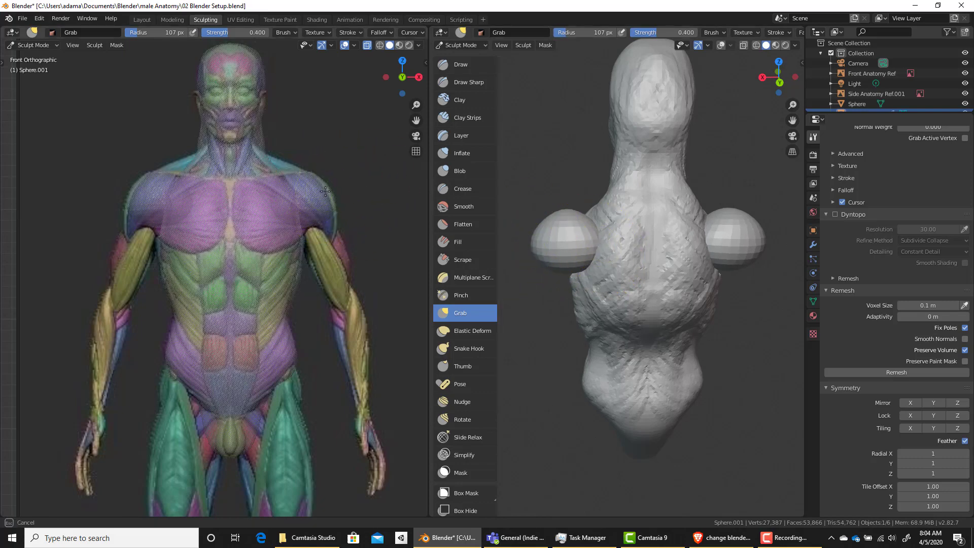
mouse_move(578, 253)
middle_mouse_down()
mouse_move(587, 263)
mouse_move(682, 229)
mouse_move(780, 224)
middle_mouse_up()
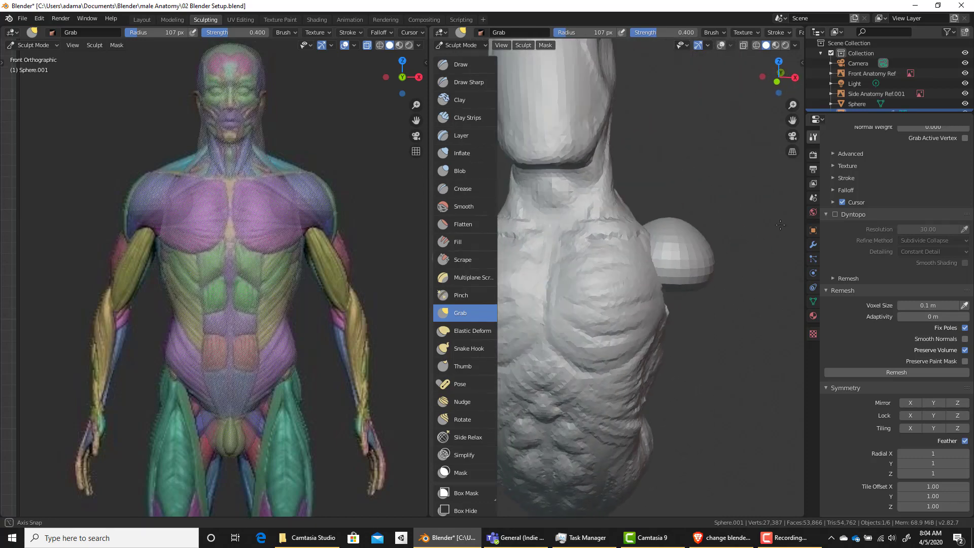
left_click_drag(780, 225, 773, 225)
scroll(683, 252, "down", 3)
middle_click_drag(683, 252, 729, 223, "shift")
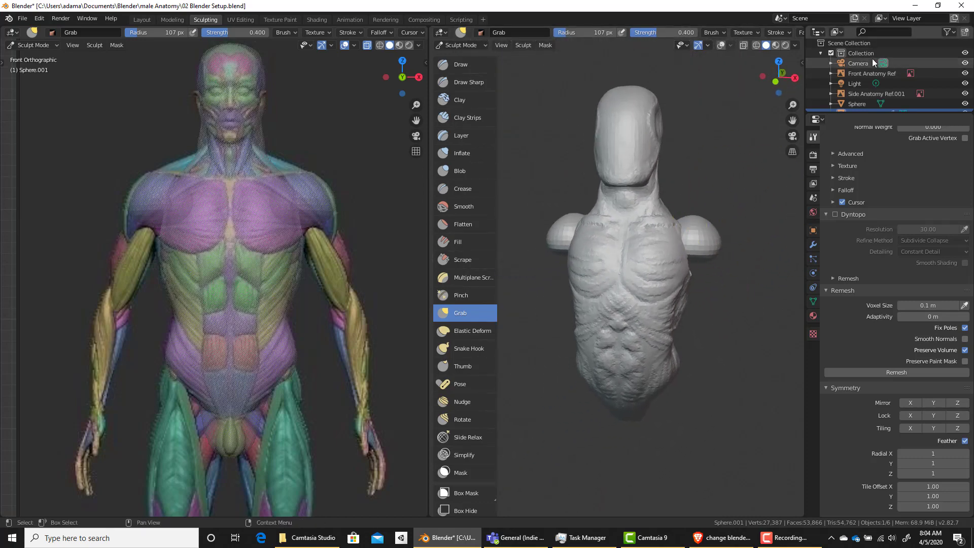
Rename the torso object from Sphere to "Male Anatomy Model".
left_click(866, 101)
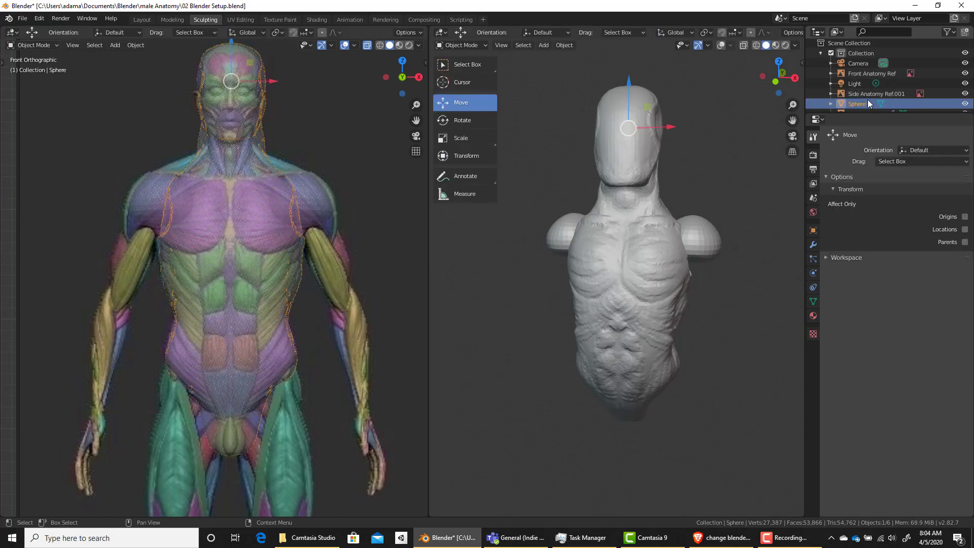
double_click(860, 105)
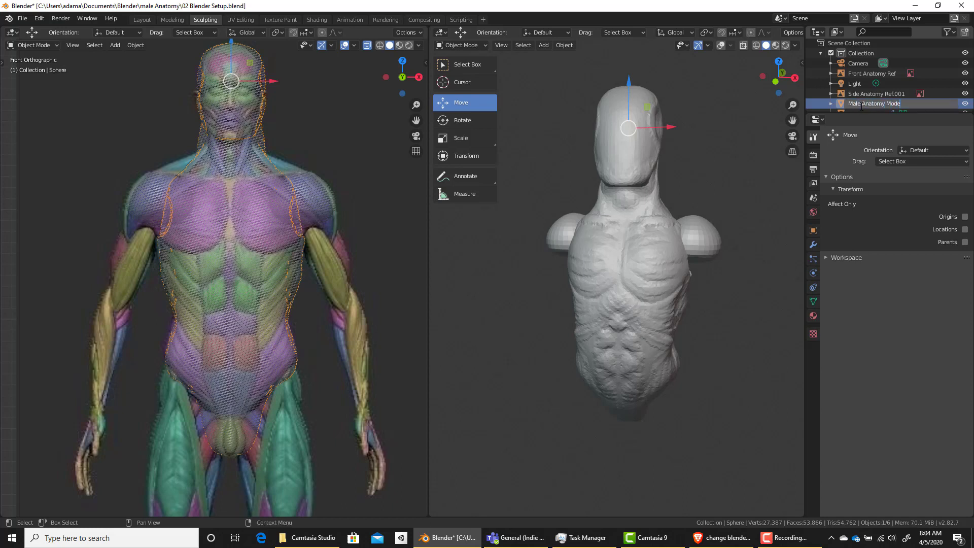
type("l")
key("Return")
scroll(887, 92, "down", 1)
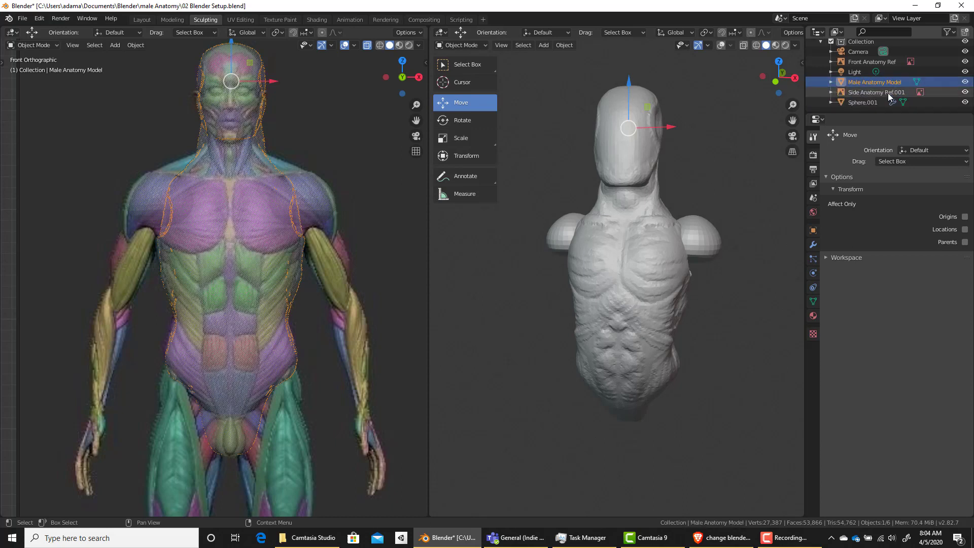
Add a Boolean modifier to the Male Anatomy Model.
left_click(812, 244)
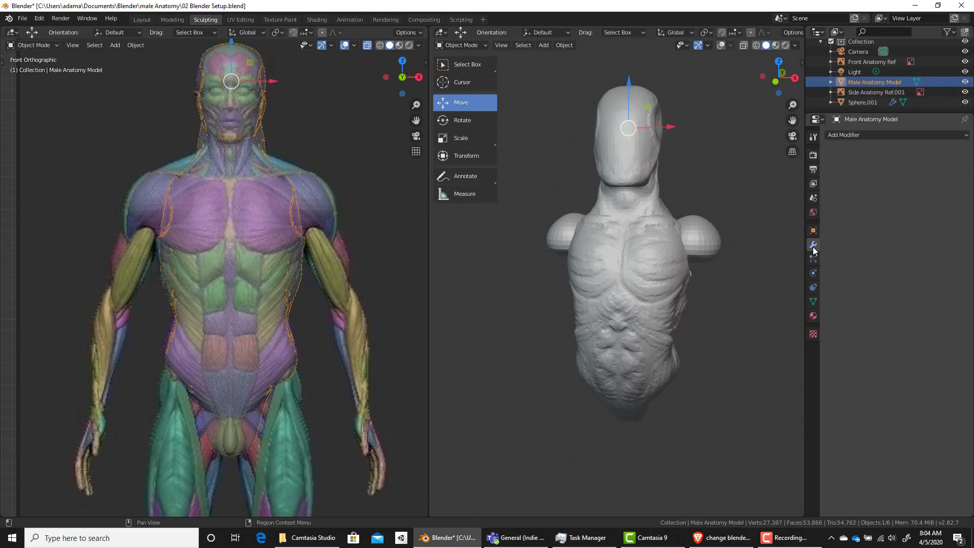
left_click(880, 135)
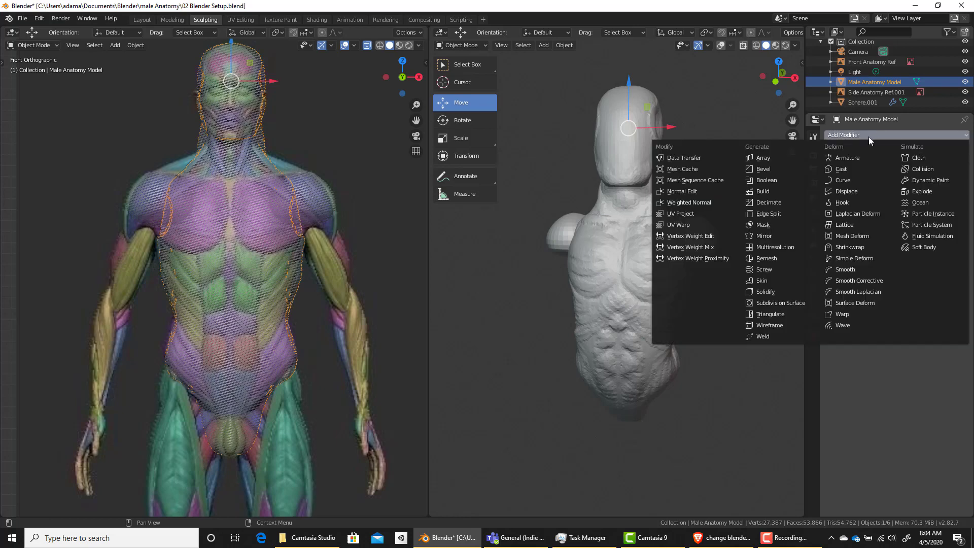
left_click(774, 178)
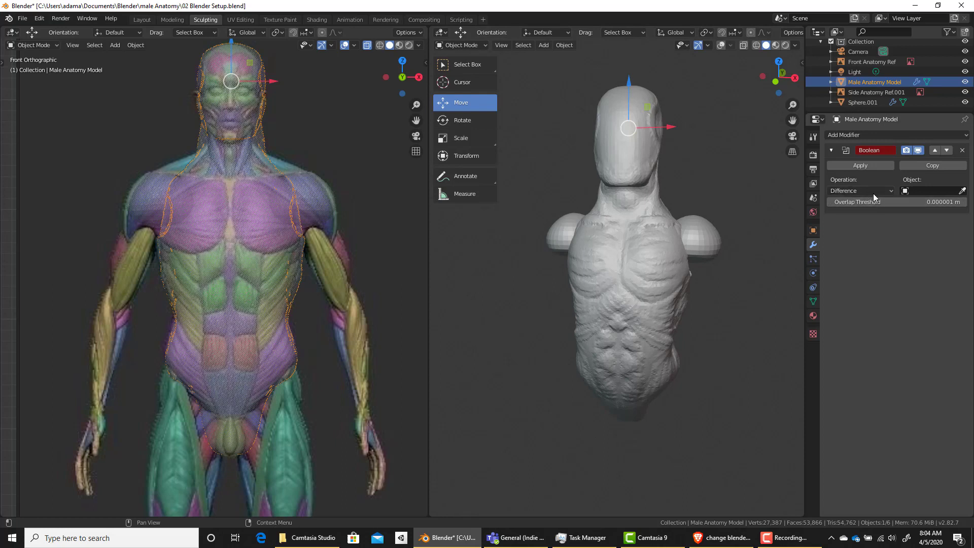
middle_click_drag(704, 231, 665, 256)
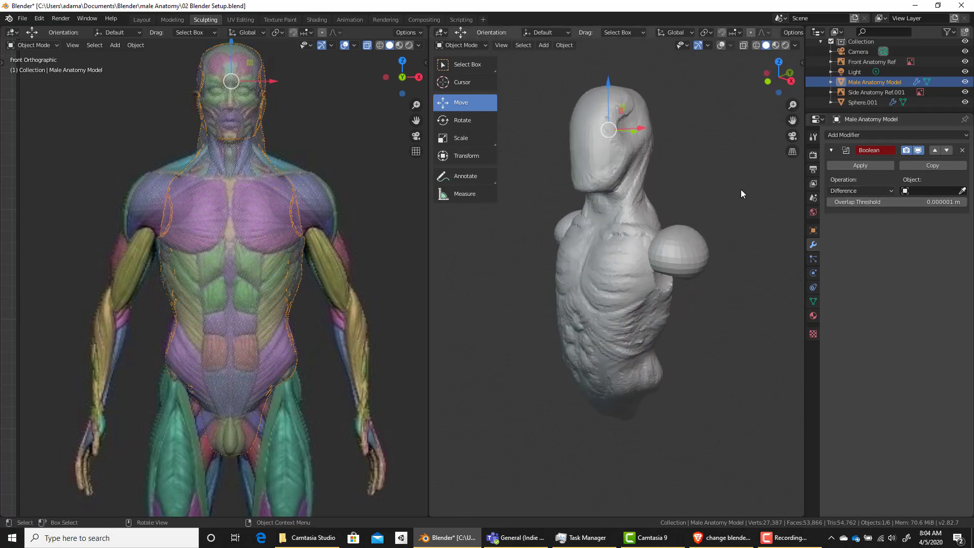
Apply the Mirror modifier on the shoulder object Sphere.001.
left_click(869, 104)
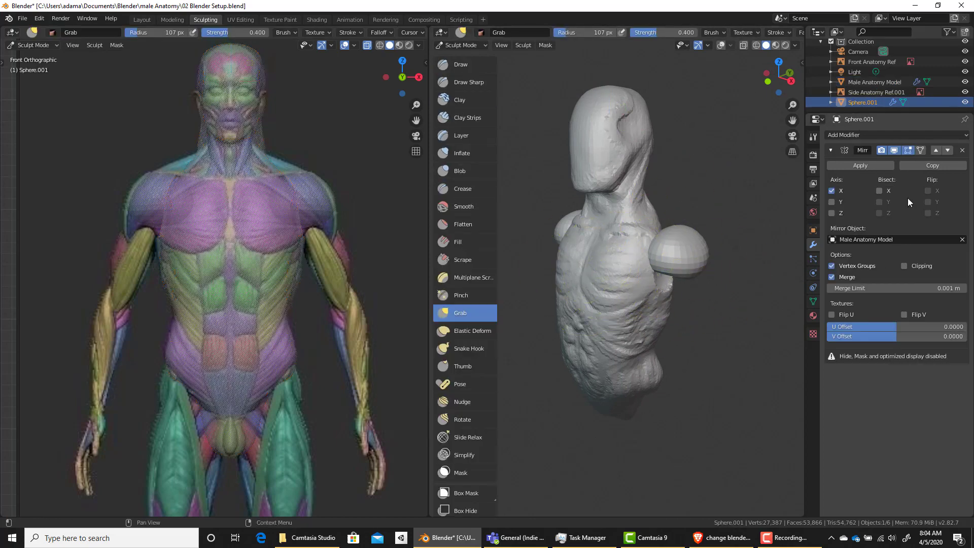
left_click(865, 164)
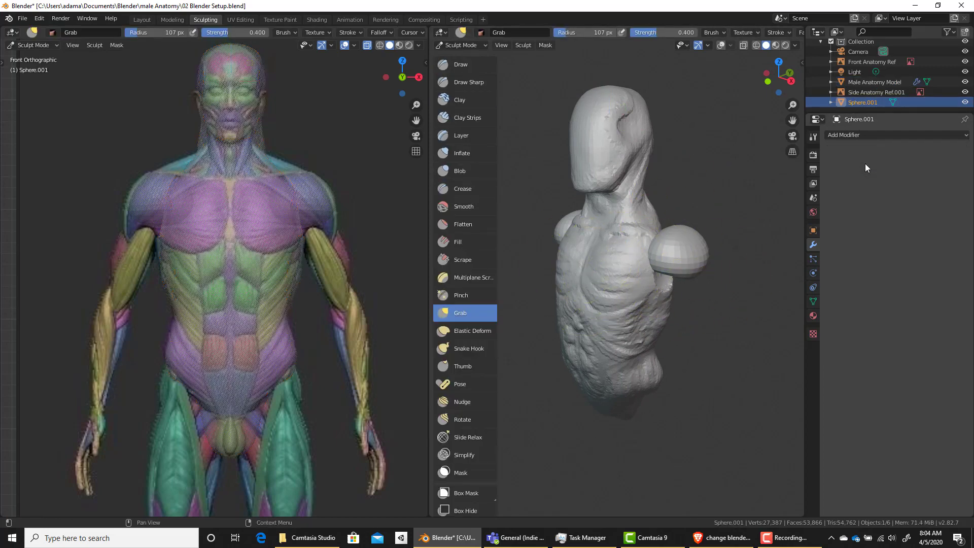
mouse_move(659, 254)
middle_mouse_down()
mouse_move(563, 255)
mouse_move(730, 216)
middle_mouse_up()
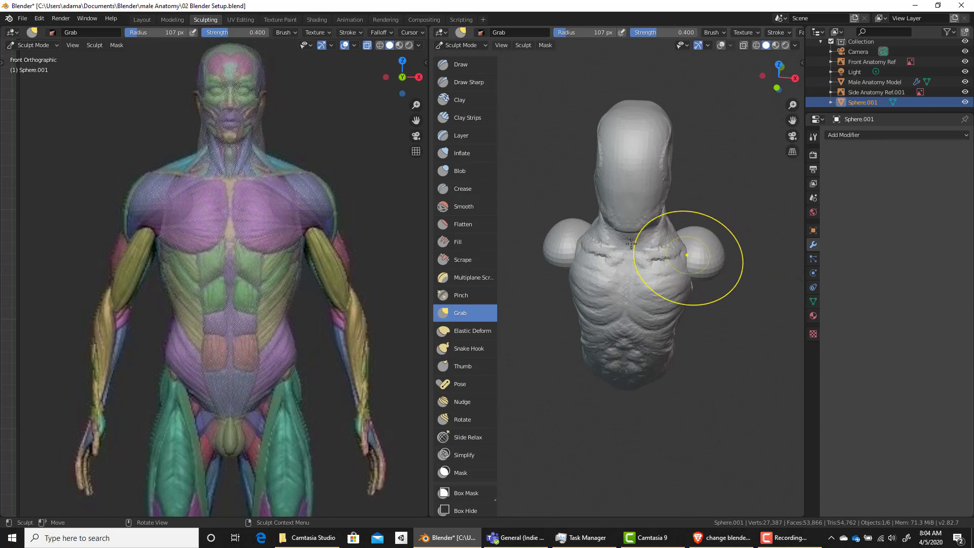
Switch the shoulder object Sphere.001 from Sculpt Mode to Object Mode.
middle_click_drag(733, 263, 650, 236)
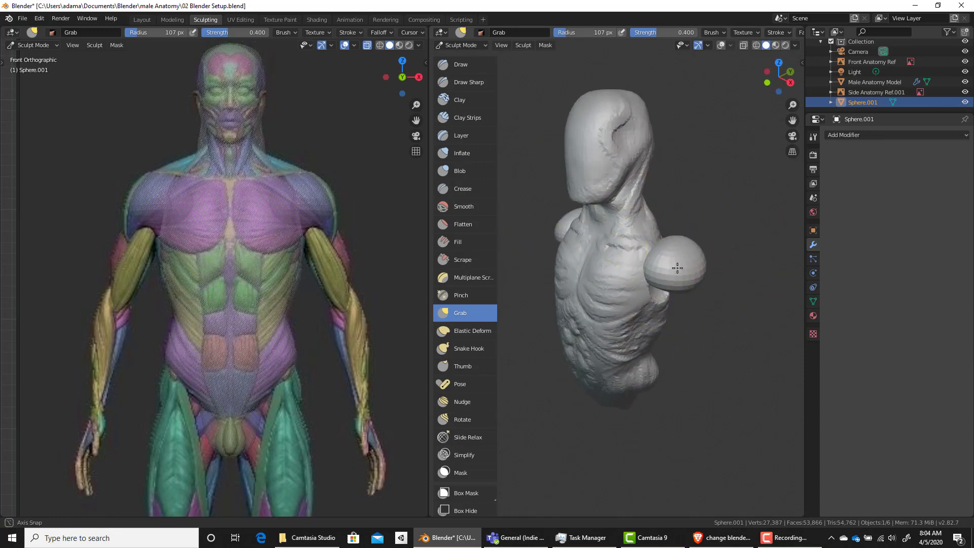
middle_click_drag(677, 265, 745, 198)
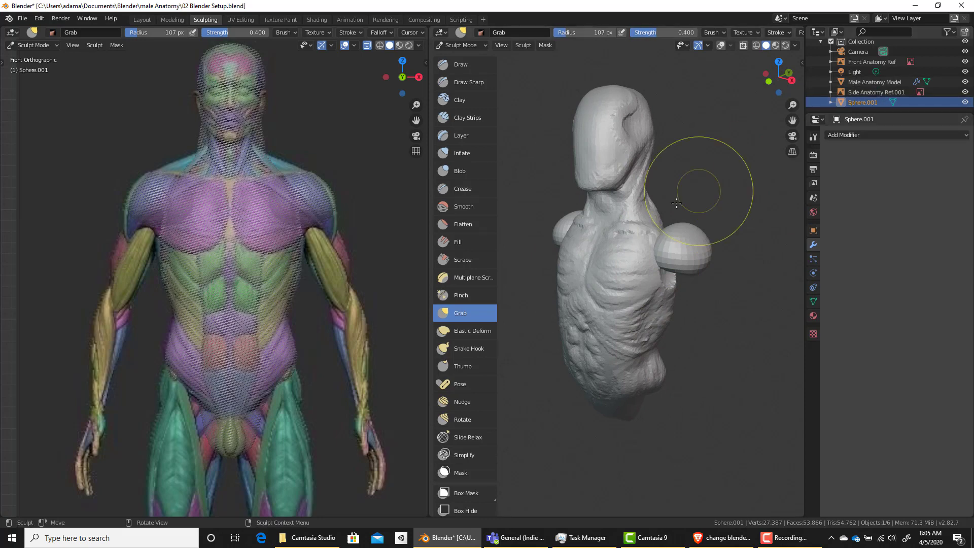
left_click(860, 83)
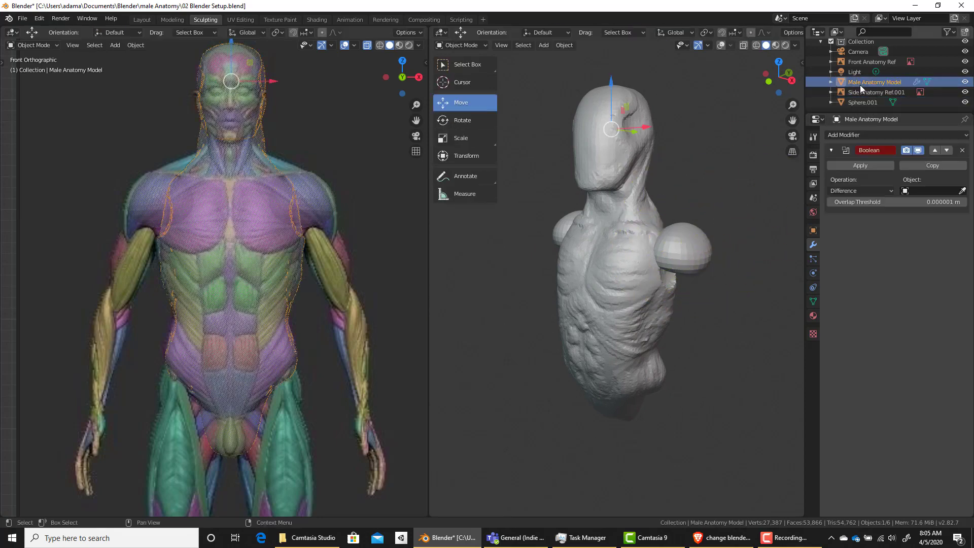
left_click(868, 104)
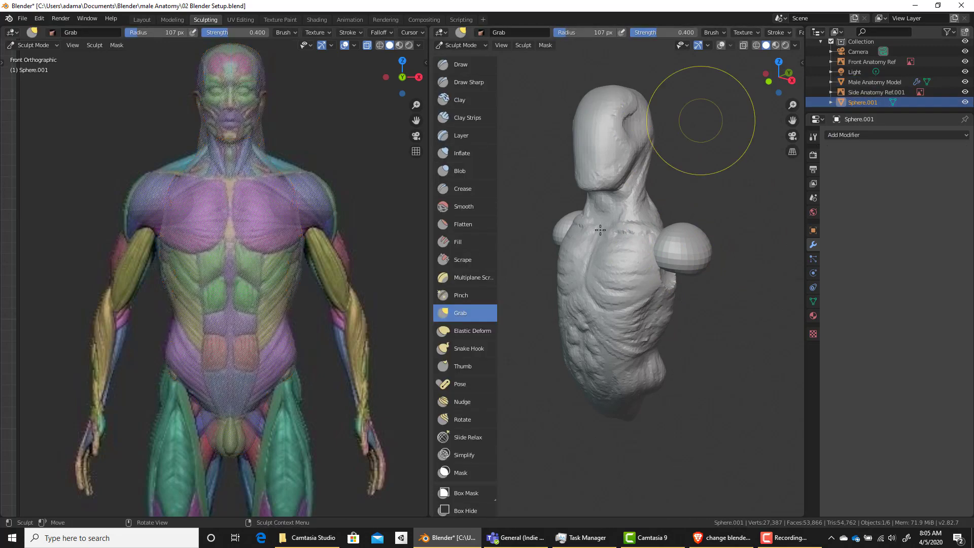
key("ctrl+Tab")
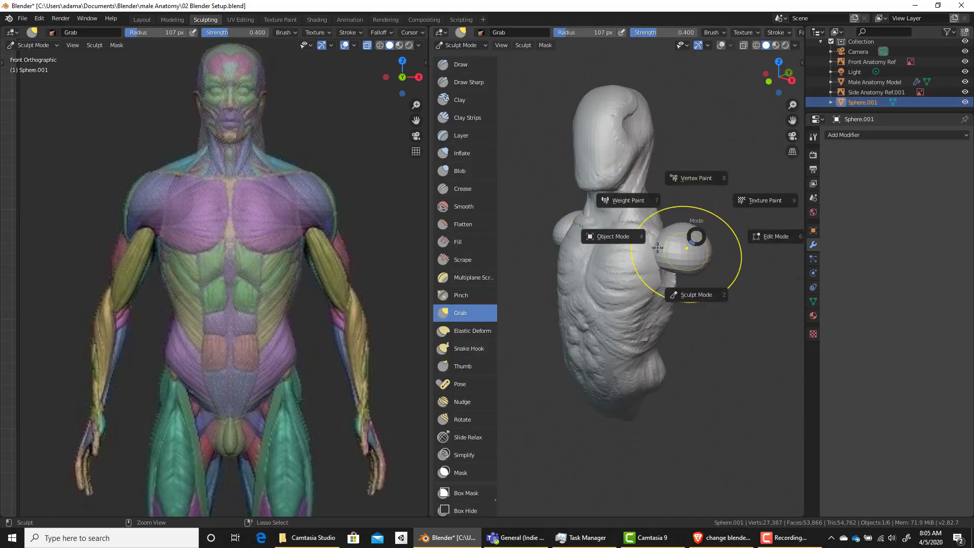
left_click(621, 232)
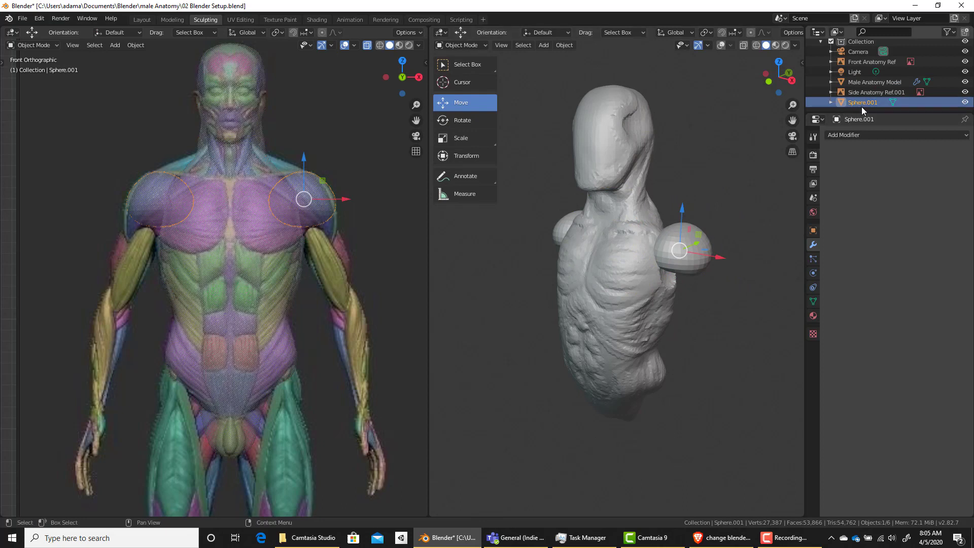
Set the Male Anatomy Model's Boolean operation to Union and, in wireframe shading, pick Sphere.001 as its object.
left_click(864, 82)
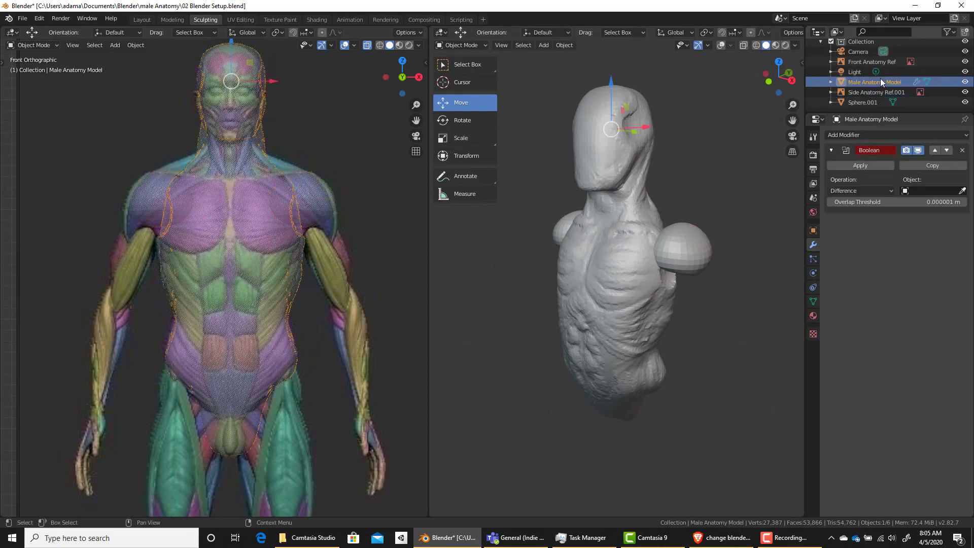
left_click(859, 193)
left_click(859, 214)
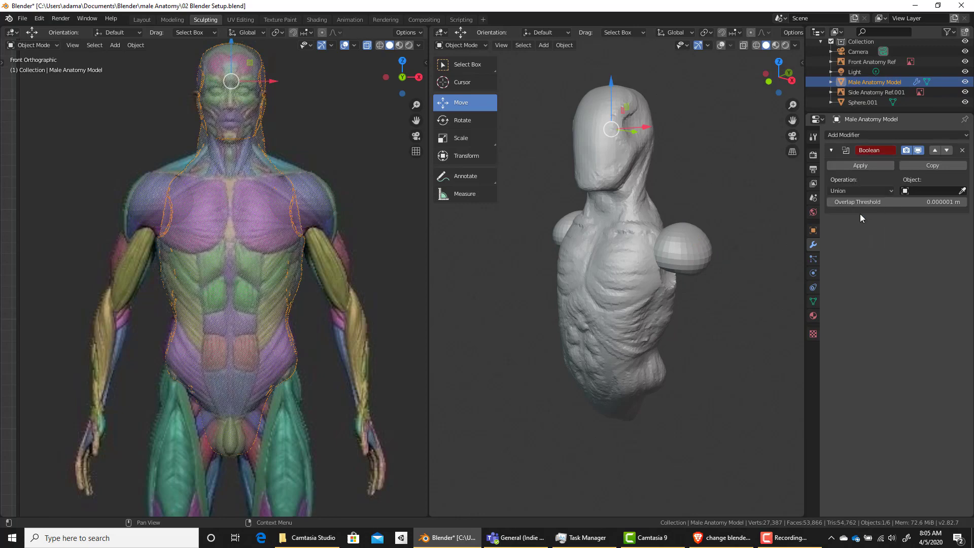
key("shift+z")
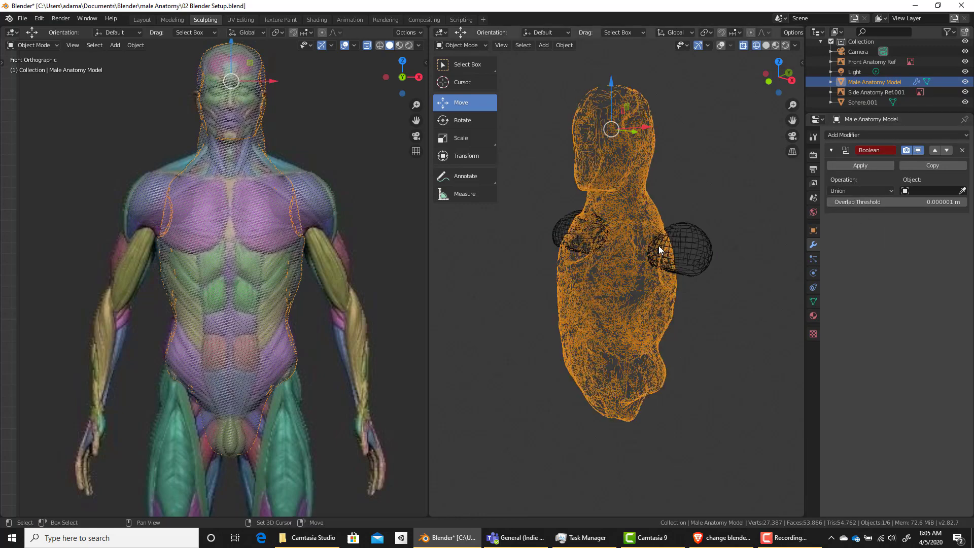
scroll(710, 253, "up", 2)
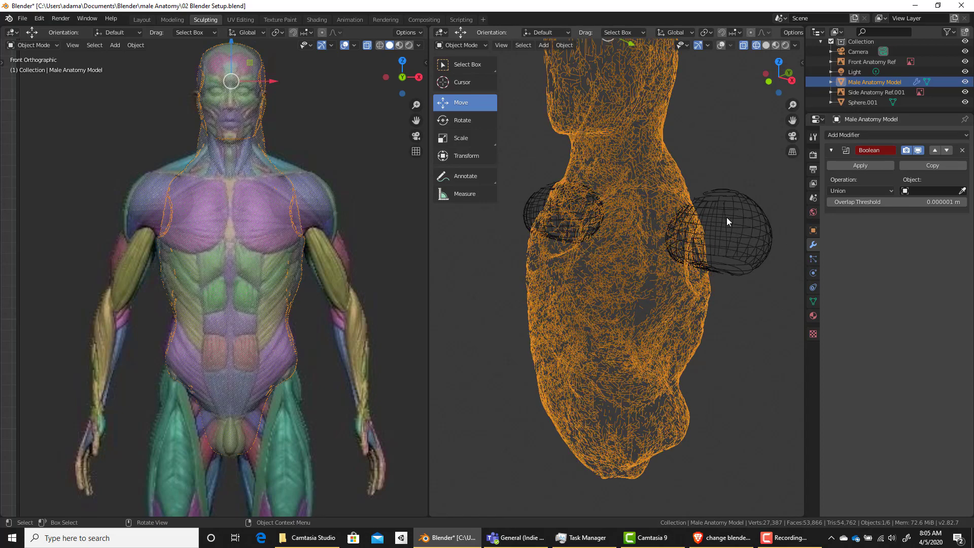
middle_click_drag(726, 217, 665, 255)
middle_click_drag(657, 290, 675, 265)
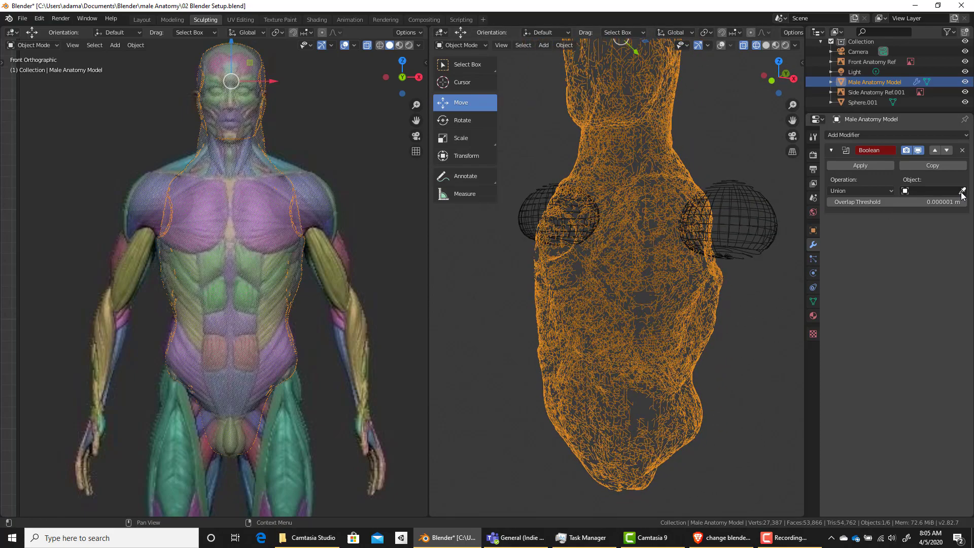
left_click(770, 209)
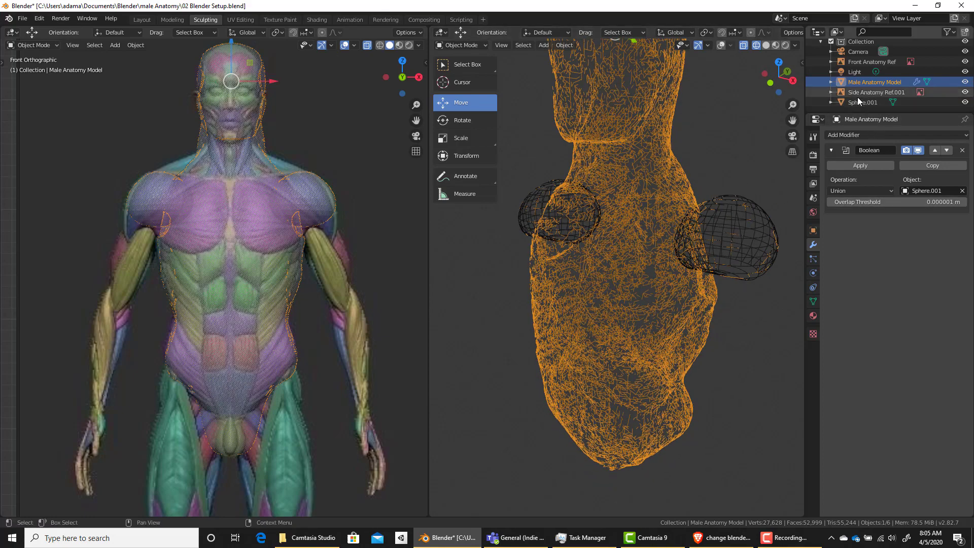
Hide the original Sphere.001 and return the viewport to solid shading to check the shoulder union.
left_click(965, 103)
middle_click_drag(739, 235, 728, 258)
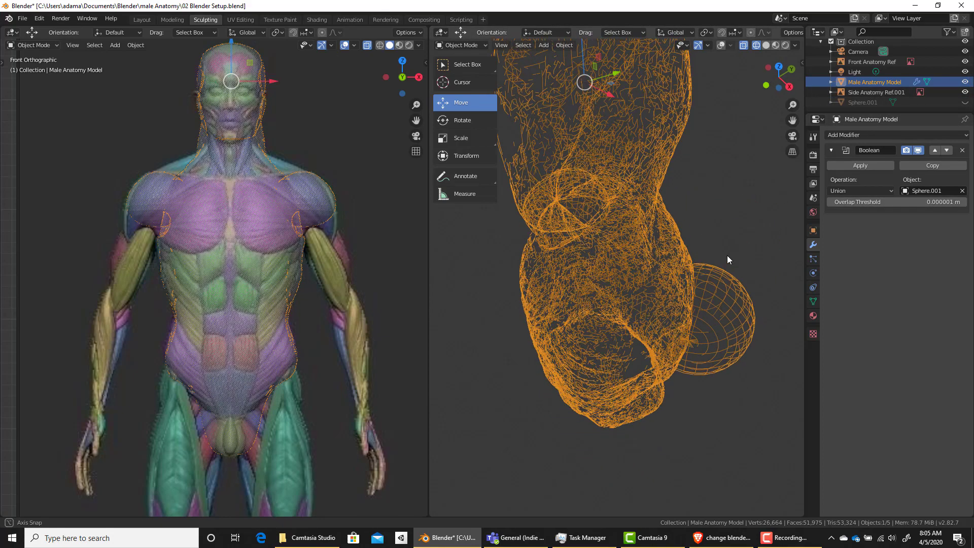
mouse_move(671, 327)
middle_mouse_down()
mouse_move(698, 288)
mouse_move(695, 265)
middle_mouse_up()
key("shift+z")
scroll(695, 265, "up", 2)
mouse_move(722, 232)
middle_mouse_down()
mouse_move(698, 255)
mouse_move(618, 271)
middle_mouse_up()
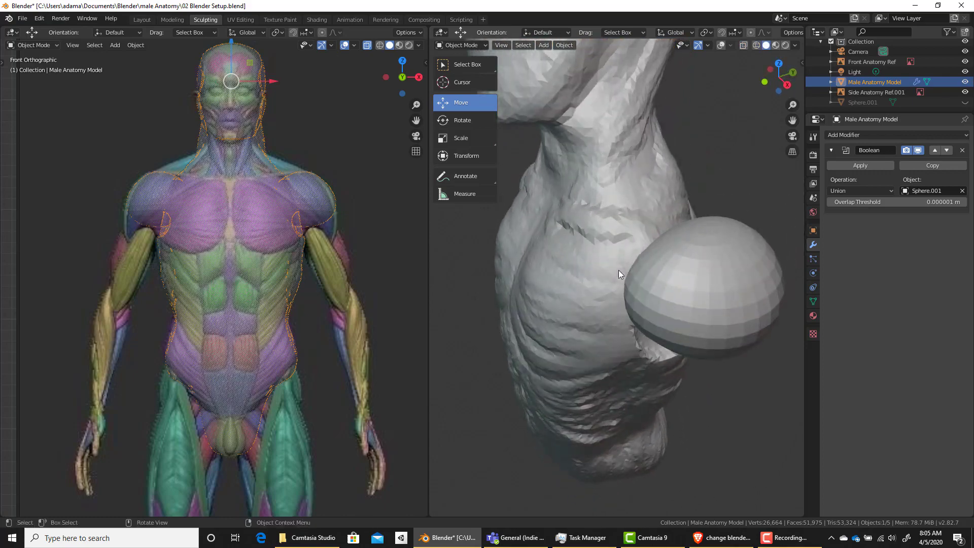
Apply the Boolean modifier and put the Male Anatomy Model into Sculpt Mode.
left_click(871, 166)
middle_click_drag(614, 284, 641, 273)
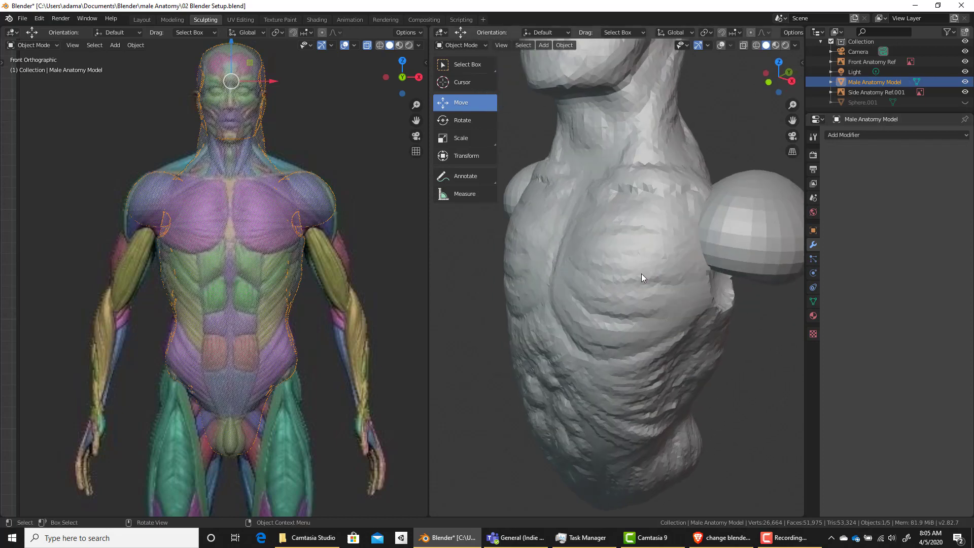
key("ctrl+Tab")
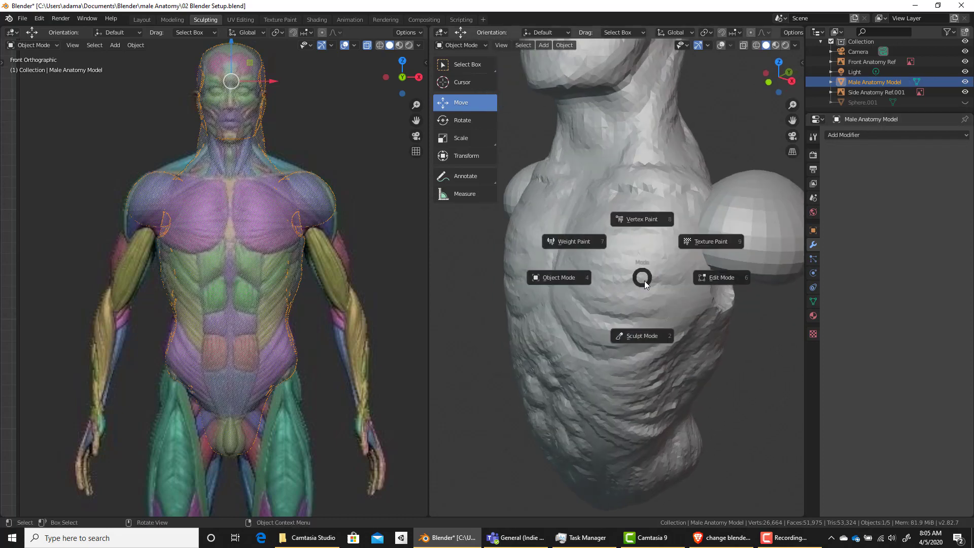
left_click(638, 339)
scroll(631, 309, "down", 5)
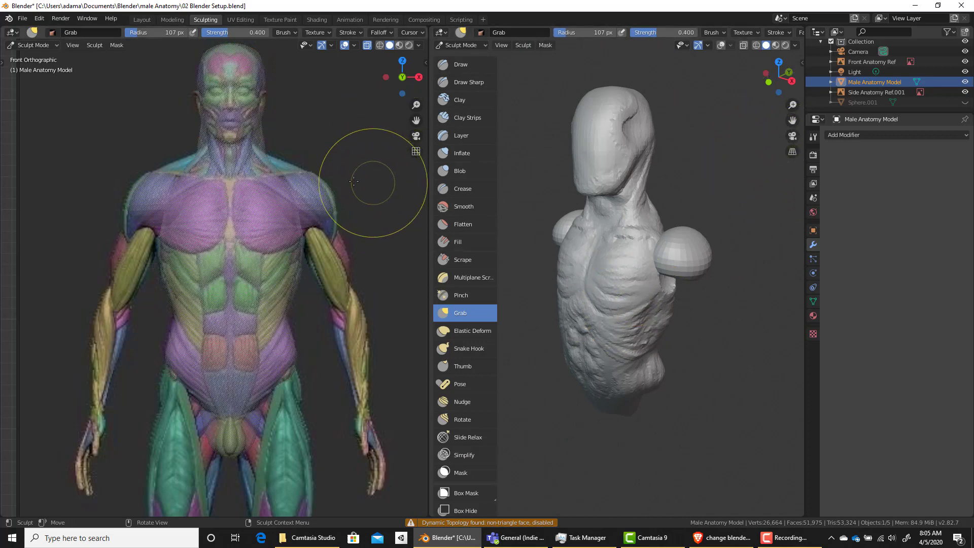
Set the JSculpt voxel size to 0.09 and remesh the Male Anatomy Model.
key("n")
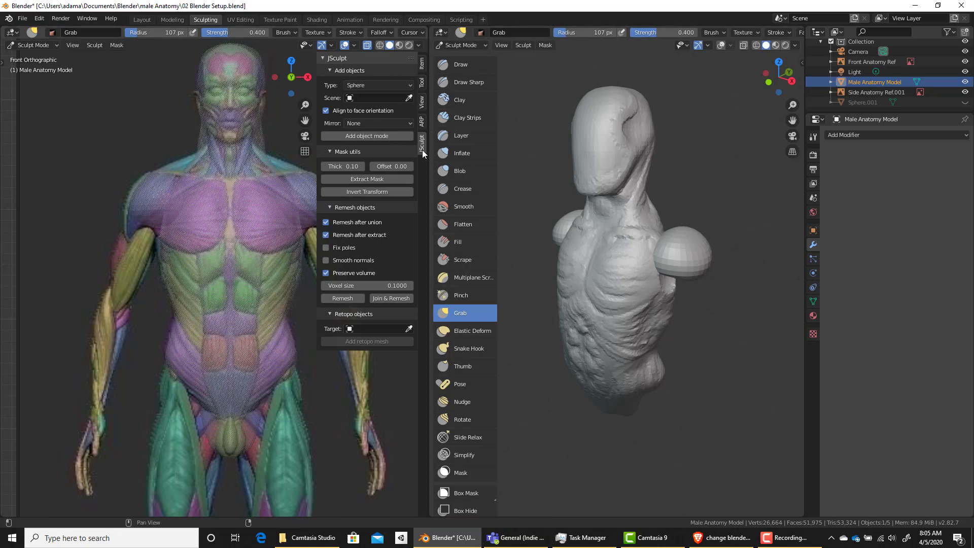
left_click(393, 285)
type(".09")
key("Return")
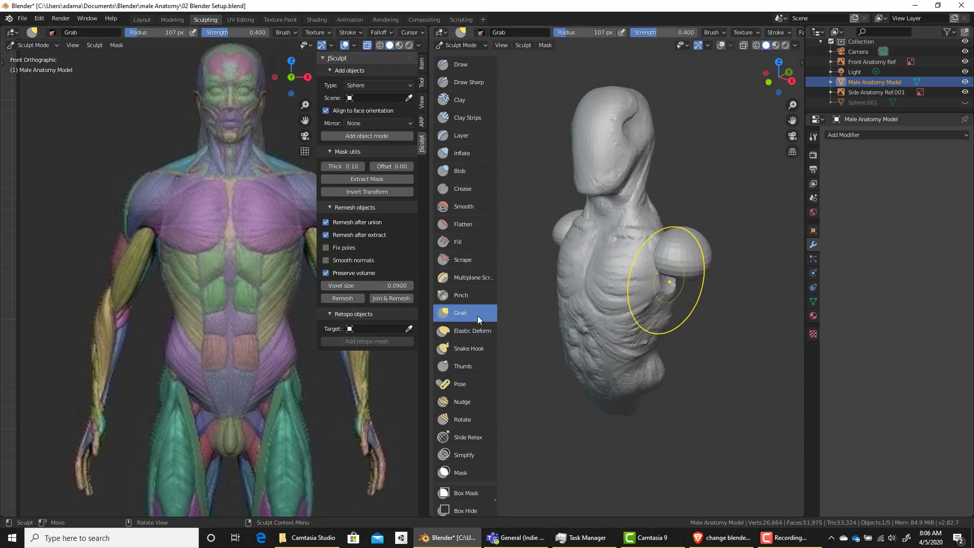
left_click(350, 302)
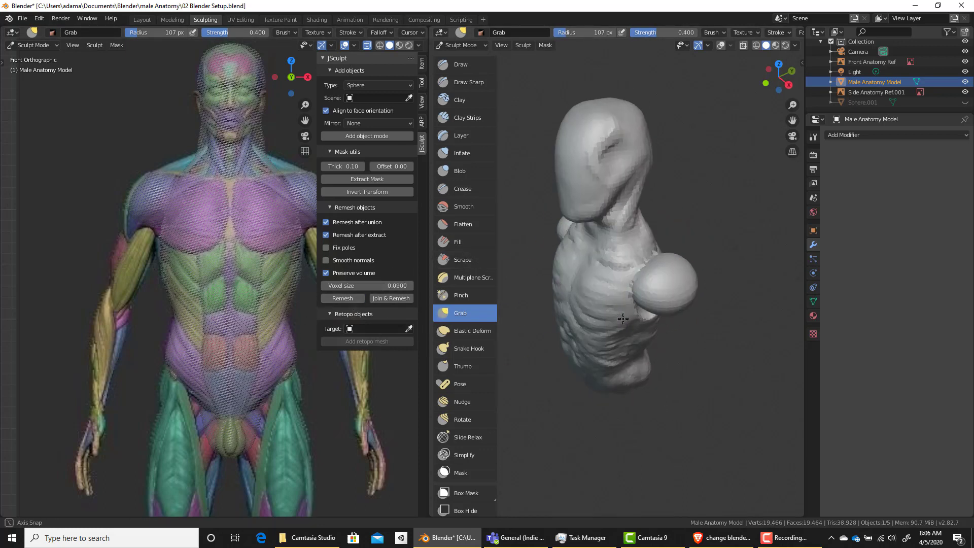
Inspect the remeshed torso and shoulders from several sides and save the Blender file.
scroll(655, 315, "up", 4)
middle_click_drag(764, 269, 736, 299)
scroll(639, 345, "down", 1)
middle_click_drag(646, 323, 628, 355)
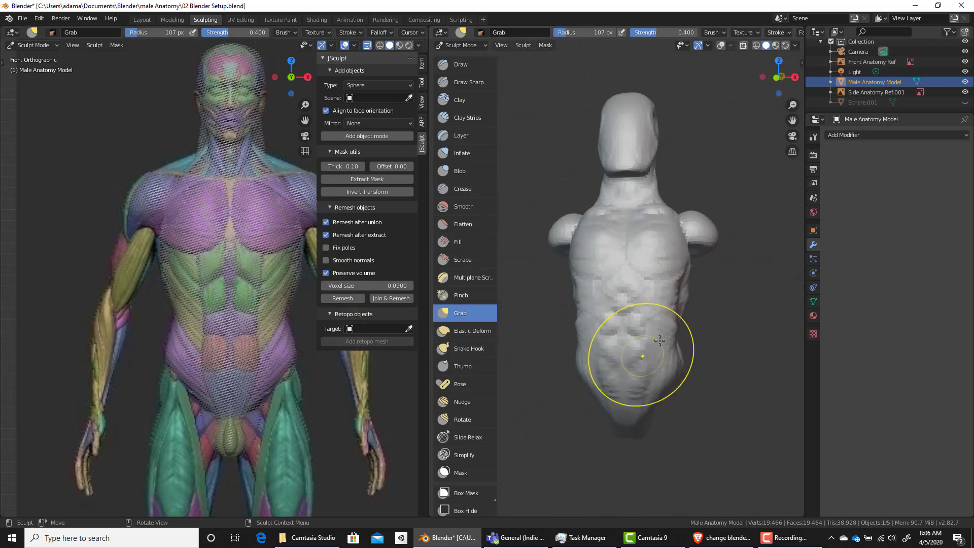
mouse_move(657, 289)
middle_mouse_down()
mouse_move(686, 318)
mouse_move(635, 297)
mouse_move(652, 272)
middle_mouse_up()
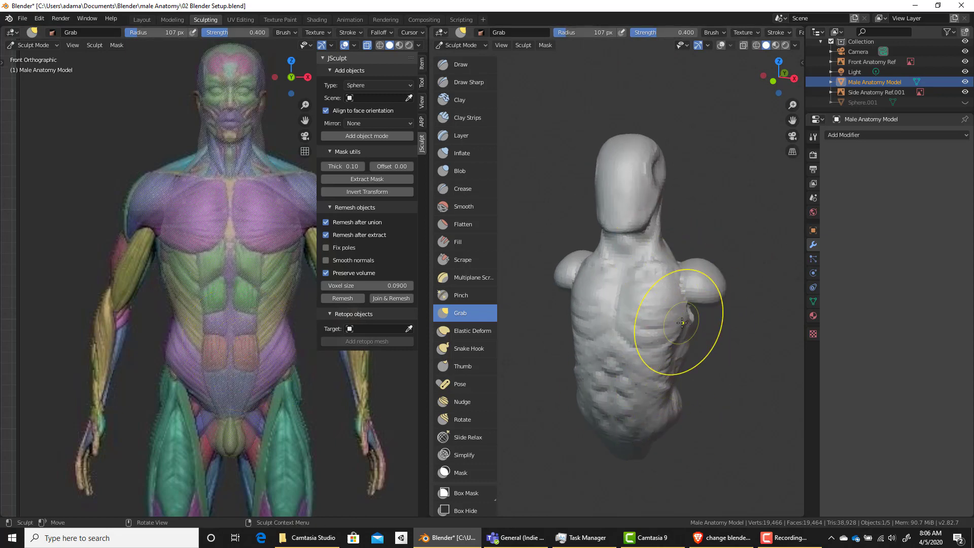
key("ctrl+s")
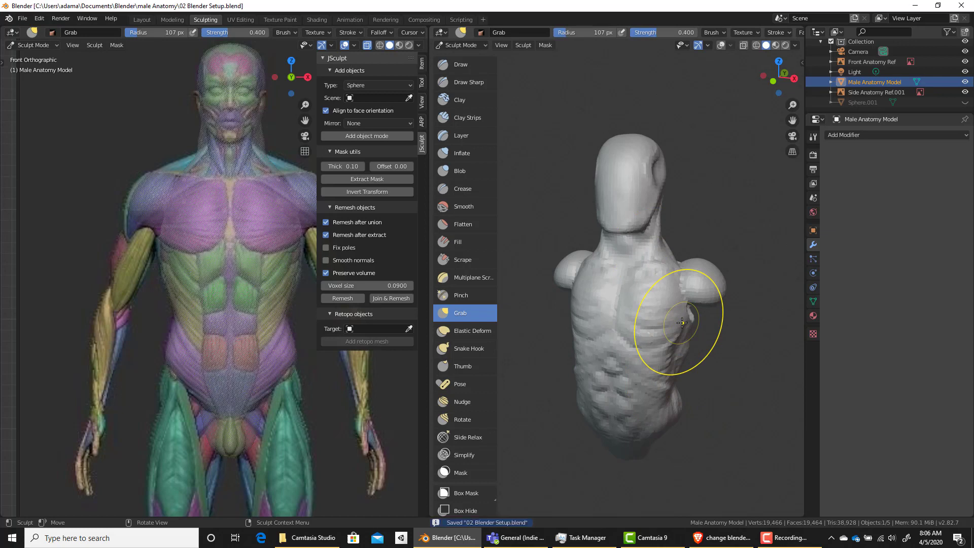
Hide the JSculpt sidebar and enable Dyntopo for sculpting the Male Anatomy Model.
middle_click_drag(641, 370, 671, 362)
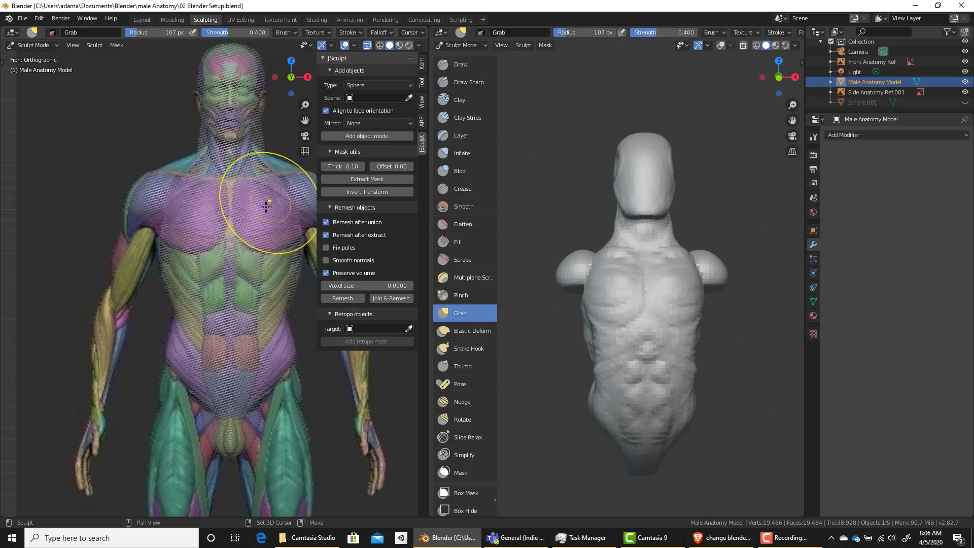
middle_click_drag(271, 203, 176, 247, "shift")
scroll(240, 230, "up", 3)
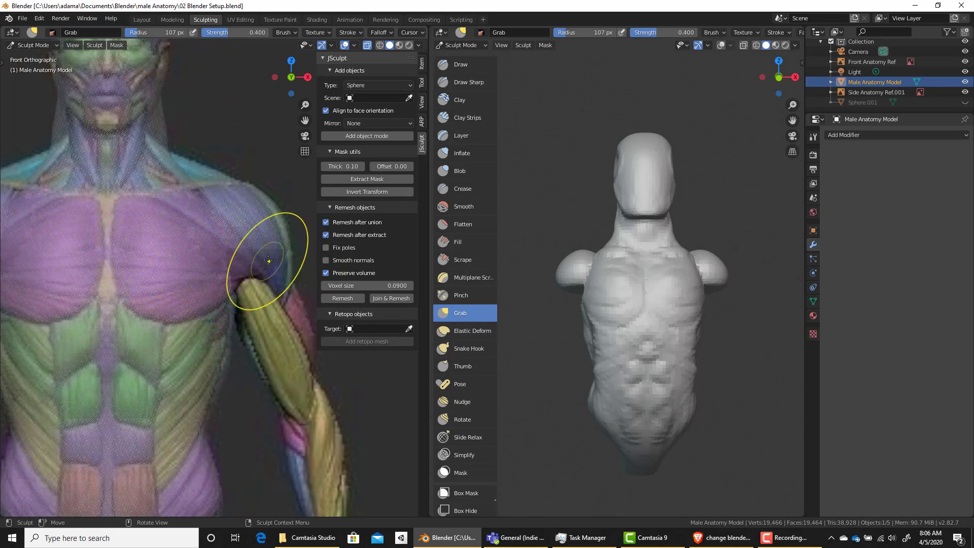
middle_click_drag(685, 292, 642, 305)
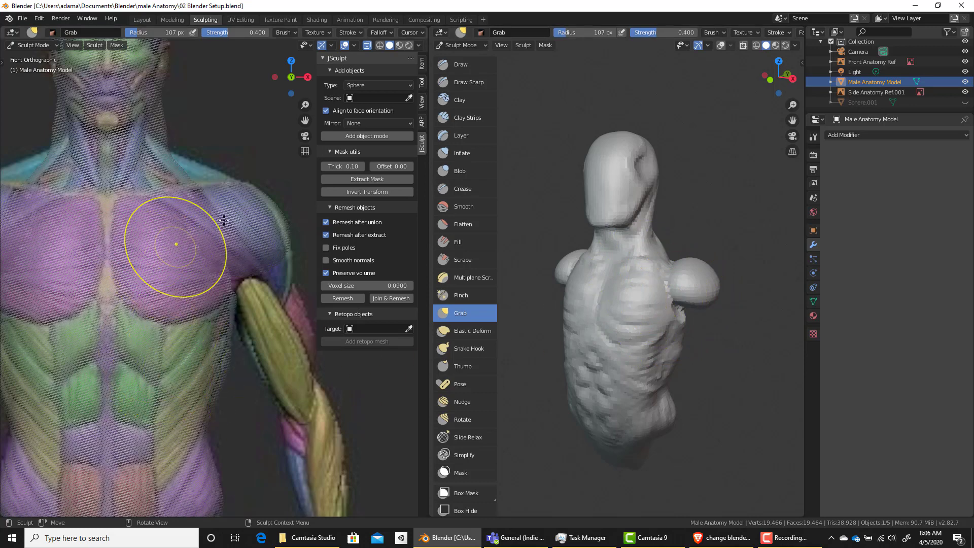
key("n")
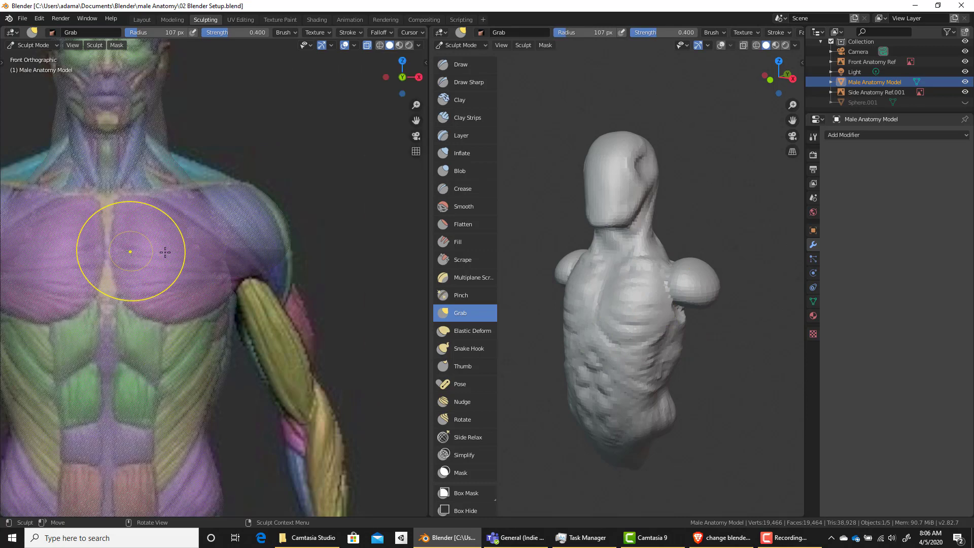
left_click(812, 137)
left_click(835, 412)
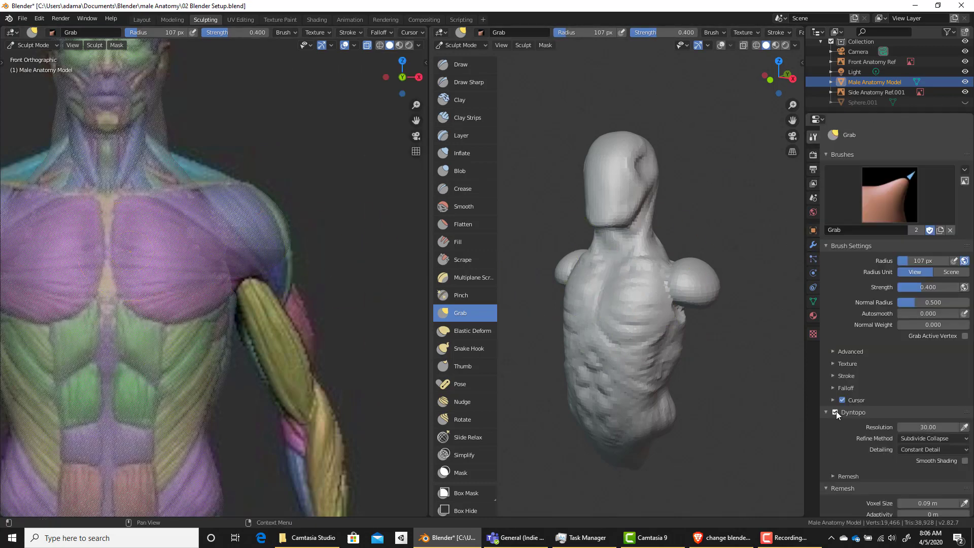
scroll(841, 448, "down", 4)
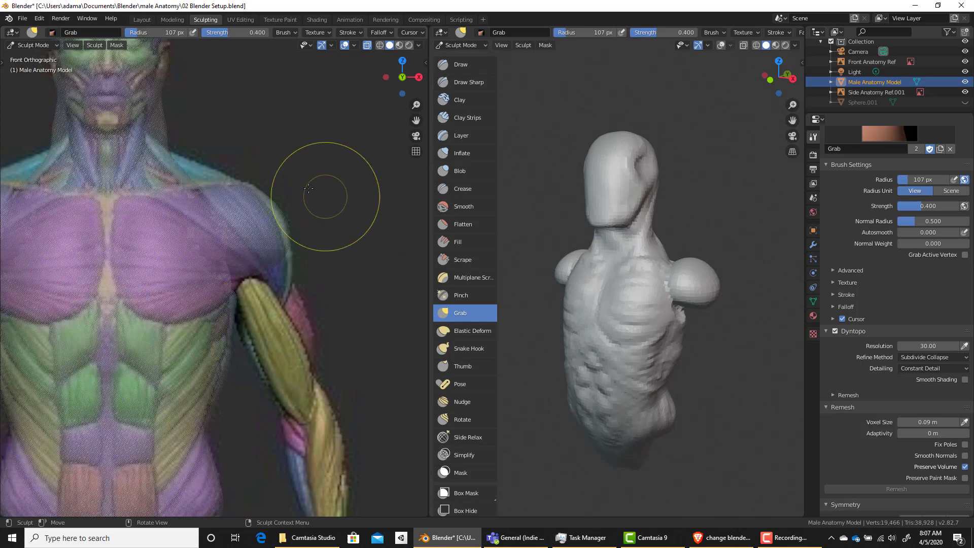
Reduce the sculpting brush radius to 35 px.
key("f")
left_click(212, 213)
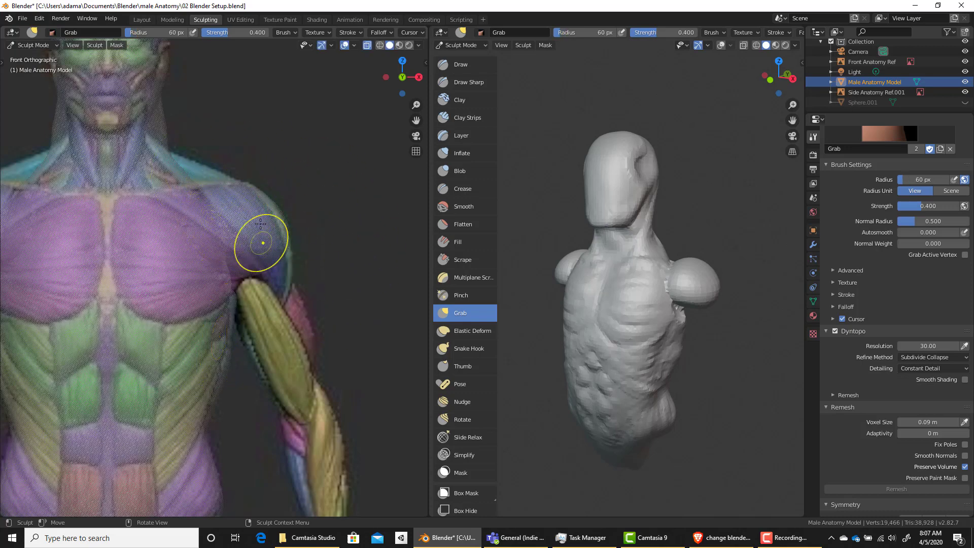
middle_click_drag(700, 287, 690, 296)
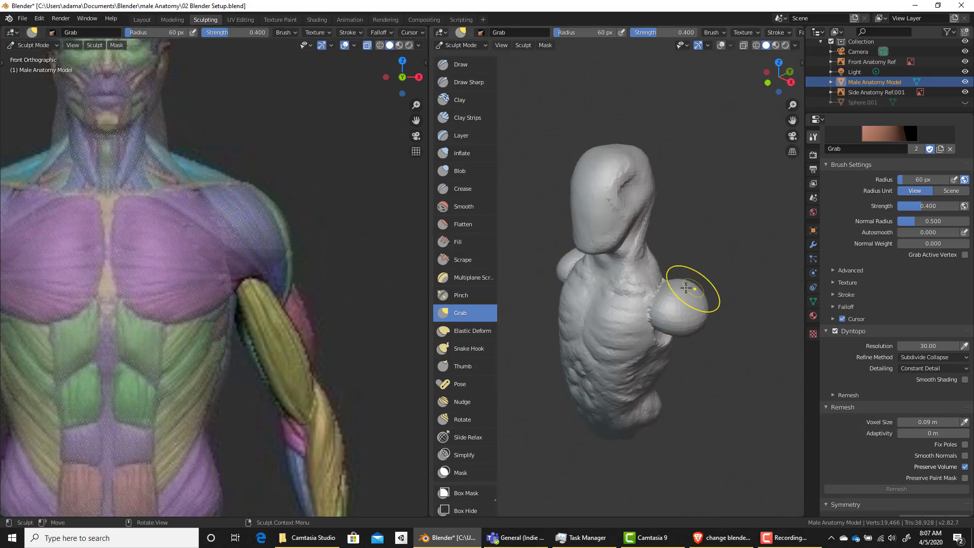
key("f")
left_click(614, 296)
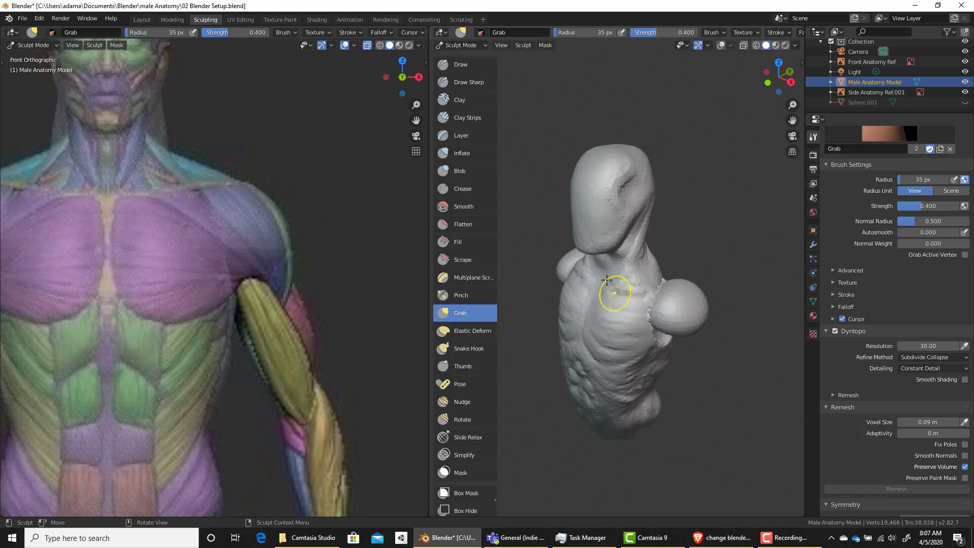
Try building up the collarbone from the neck base to the shoulder sphere with Clay Strips, reducing the brush radius to 31 px.
middle_click_drag(223, 155, 294, 168, "shift")
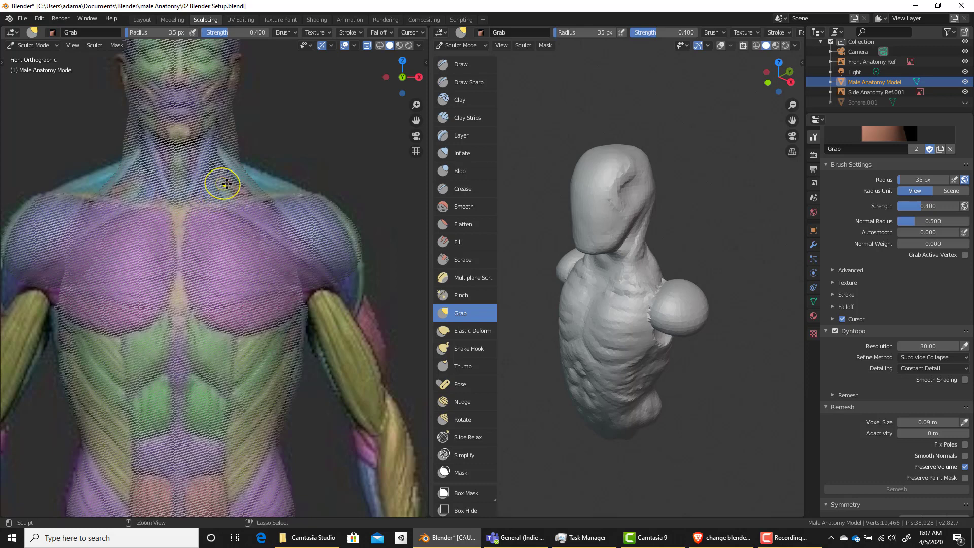
key("c")
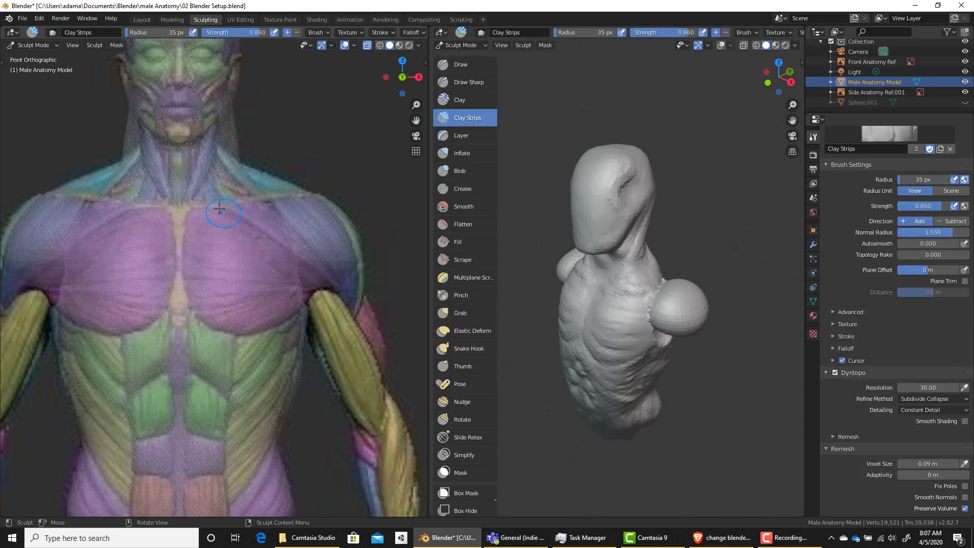
mouse_move(655, 285)
middle_mouse_down()
mouse_move(624, 298)
mouse_move(652, 279)
mouse_move(687, 210)
mouse_move(663, 307)
middle_mouse_up()
left_click_drag(651, 309, 674, 326)
mouse_move(642, 310)
left_mouse_down()
mouse_move(667, 312)
mouse_move(666, 322)
left_mouse_up()
mouse_move(627, 309)
left_mouse_down()
mouse_move(662, 311)
mouse_move(653, 313)
mouse_move(682, 331)
left_mouse_up()
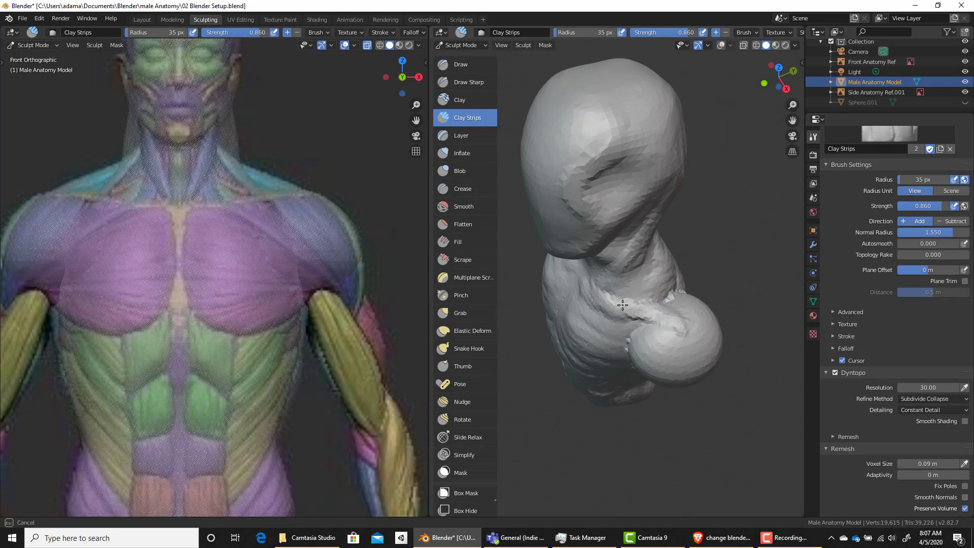
mouse_move(623, 305)
middle_mouse_down()
mouse_move(615, 278)
mouse_move(630, 269)
middle_mouse_up()
left_click_drag(631, 269, 605, 251)
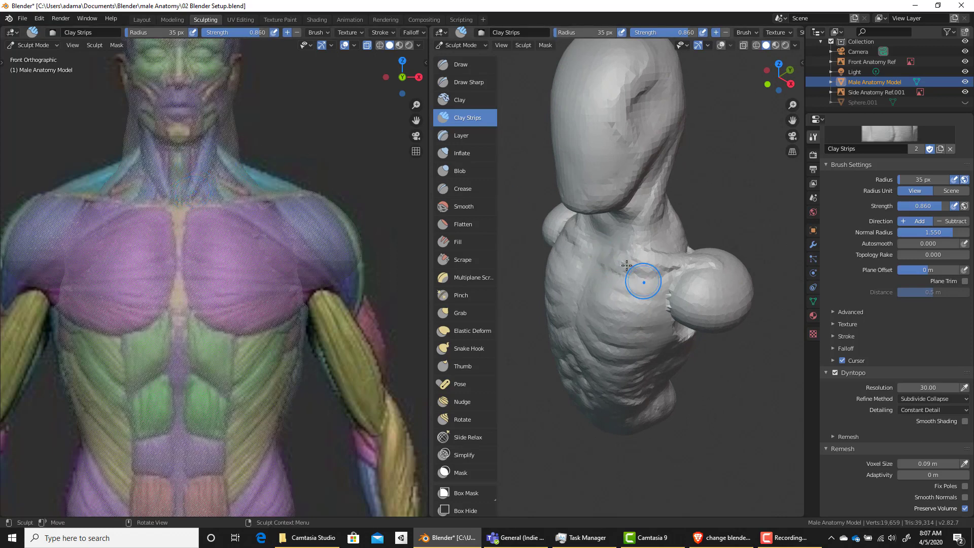
key("bracketleft")
left_click_drag(714, 268, 705, 259)
Try pulling the side of the neck outward over the front reference using the Grab brush with a 98 px radius.
scroll(720, 305, "down", 5)
mouse_move(691, 386)
middle_mouse_down()
mouse_move(731, 343)
mouse_move(722, 356)
mouse_move(694, 350)
middle_mouse_up()
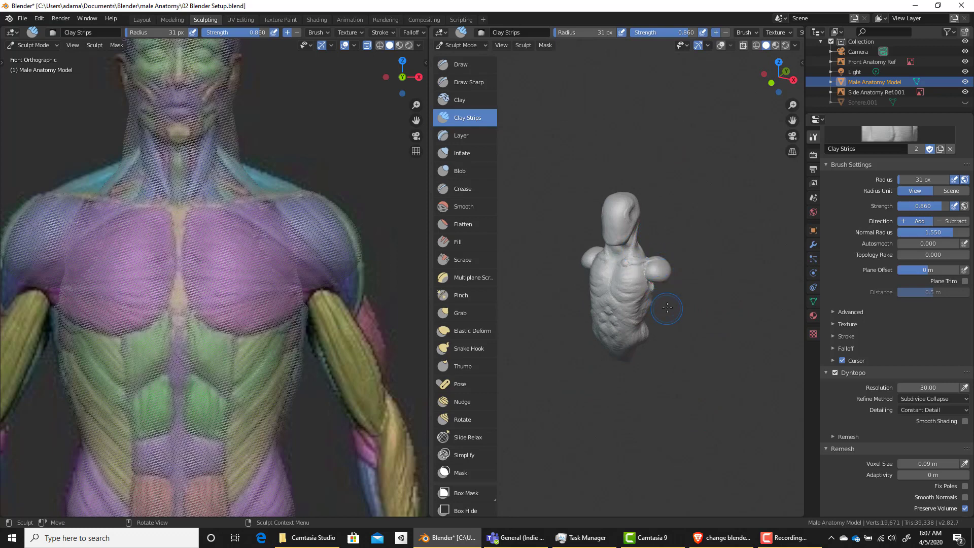
mouse_move(667, 308)
middle_mouse_down()
mouse_move(676, 285)
mouse_move(665, 292)
mouse_move(685, 285)
mouse_move(714, 296)
mouse_move(702, 263)
mouse_move(638, 275)
mouse_move(645, 307)
mouse_move(636, 324)
mouse_move(654, 289)
mouse_move(647, 282)
mouse_move(650, 297)
mouse_move(667, 258)
mouse_move(669, 284)
middle_mouse_up()
middle_click_drag(669, 284, 668, 241, "ctrl")
middle_click_drag(660, 203, 655, 234, "shift")
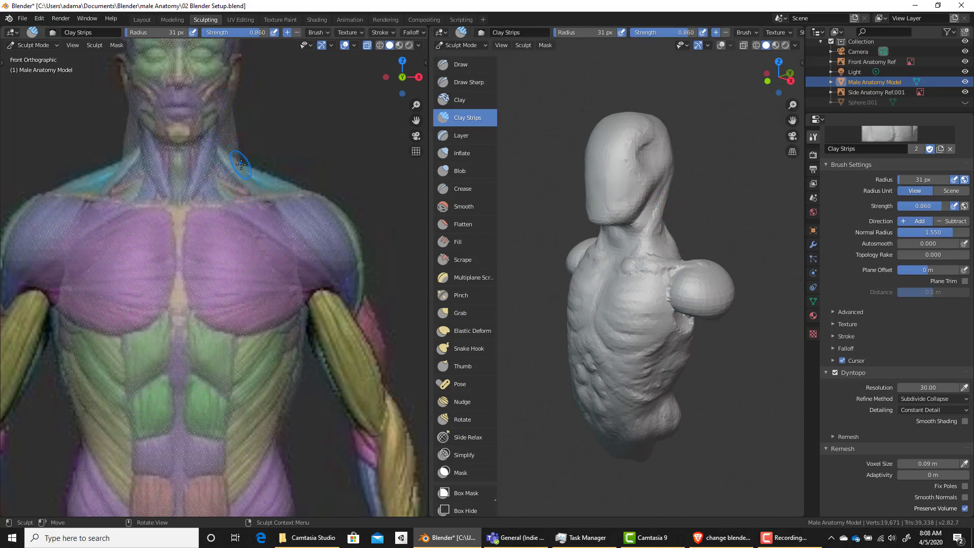
key("g")
key("f")
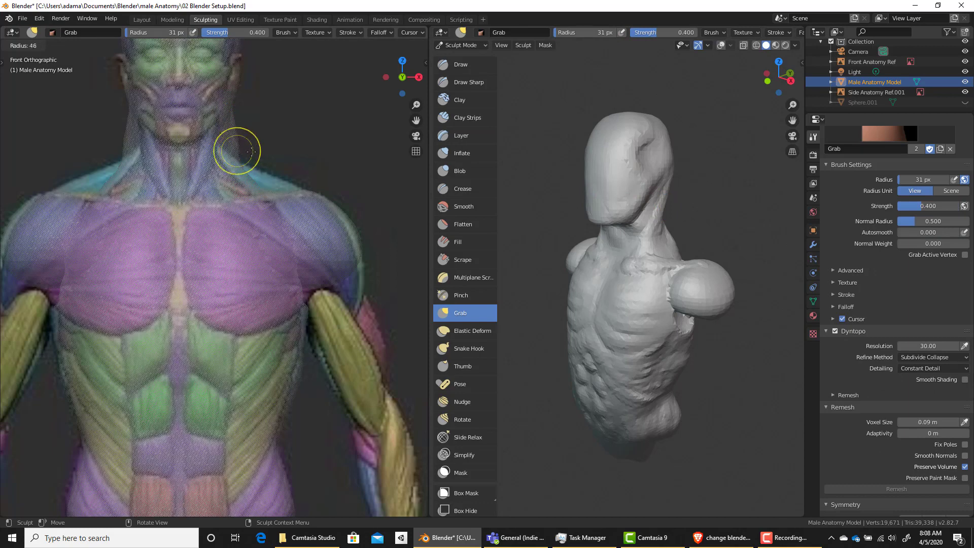
left_click(249, 144)
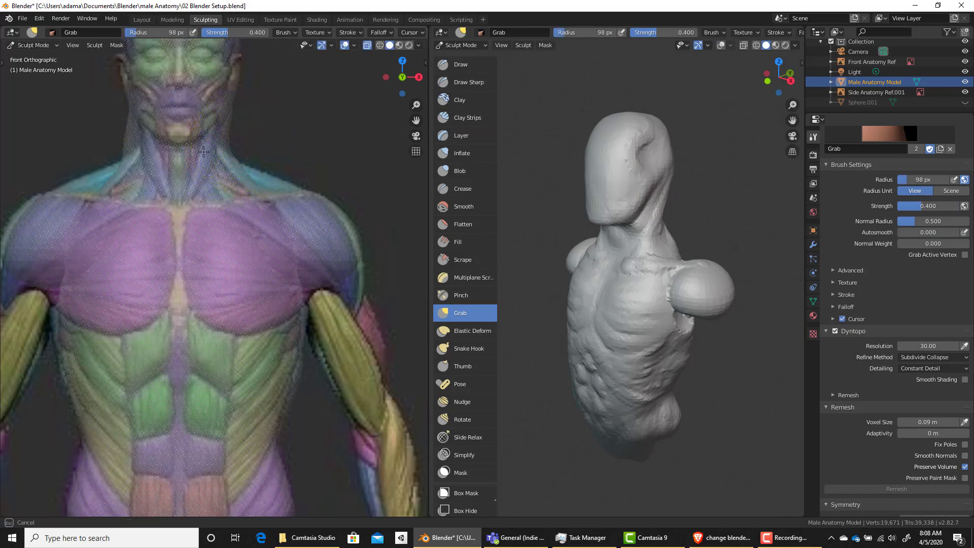
left_click_drag(203, 151, 268, 157)
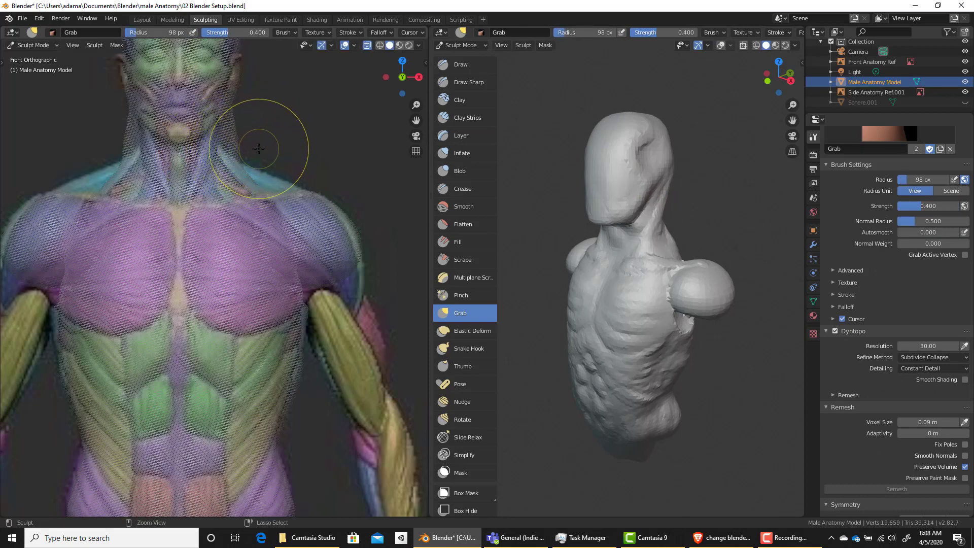
Undo the recent Grab and Clay Strips strokes on the neck and shoulder.
mouse_move(608, 294)
left_mouse_down("shift")
mouse_move(641, 261)
mouse_move(680, 262)
left_mouse_up("shift")
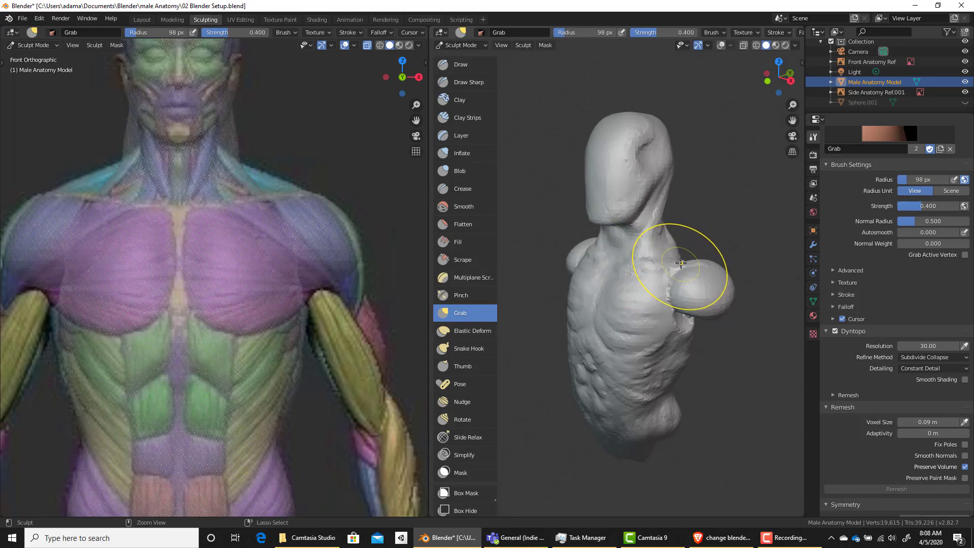
key("ctrl+z")
key("ctrl+z")
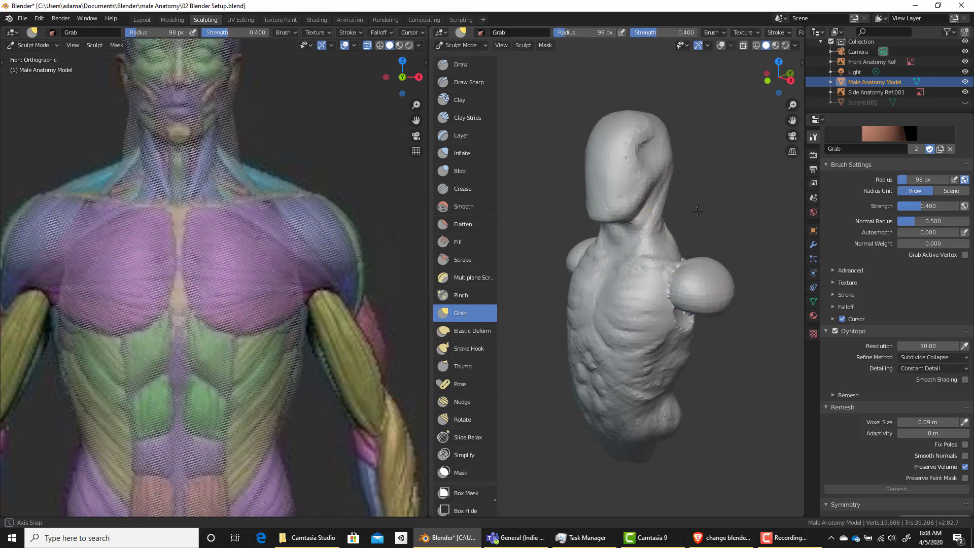
middle_click_drag(681, 260, 688, 267)
middle_click_drag(701, 216, 685, 271)
scroll(705, 237, "down", 2)
key("ctrl+z")
Enable sculpt mirroring on the X axis for the Male Anatomy Model.
scroll(926, 367, "down", 5)
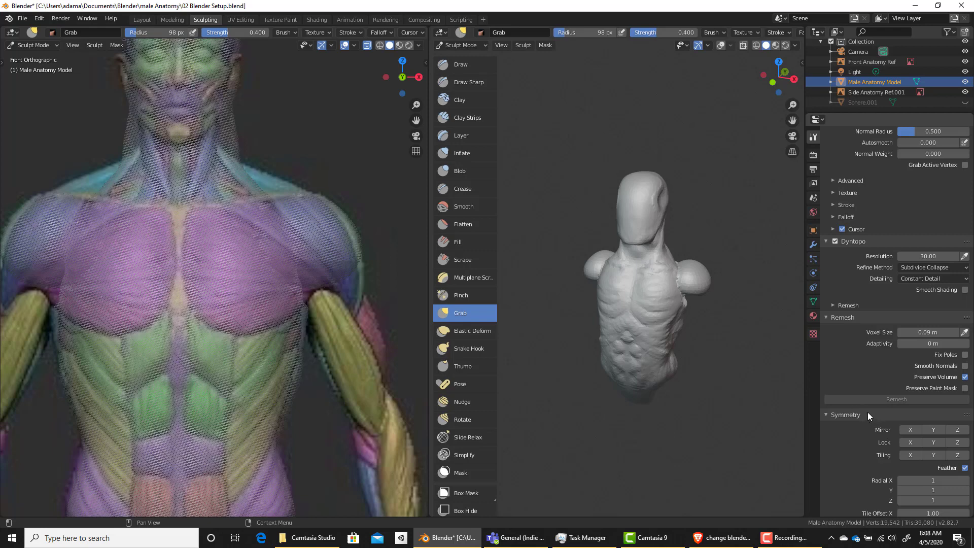
left_click(911, 431)
middle_click_drag(653, 266, 648, 287)
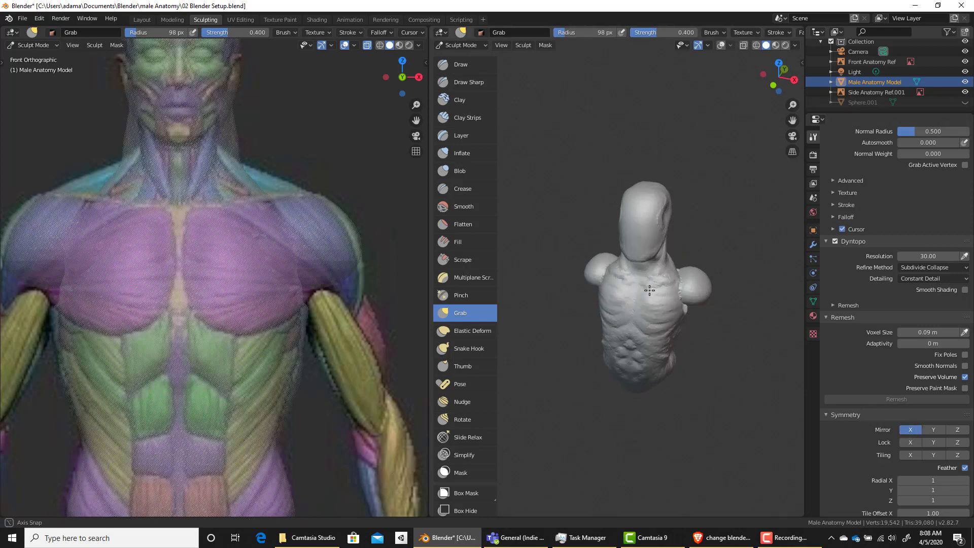
Build up mirrored collarbone and upper chest muscle toward the shoulder spheres using Clay Strips with a smaller brush radius.
scroll(648, 288, "down", 2)
scroll(682, 239, "up", 4)
mouse_move(725, 298)
middle_mouse_down("shift")
mouse_move(641, 265)
mouse_move(642, 289)
mouse_move(642, 267)
mouse_move(698, 290)
middle_mouse_up("shift")
key("c")
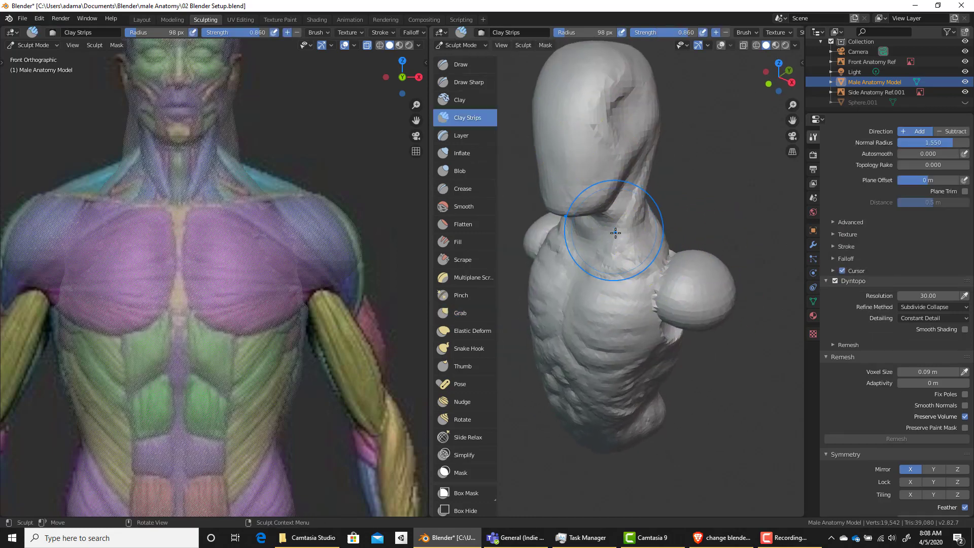
key("f")
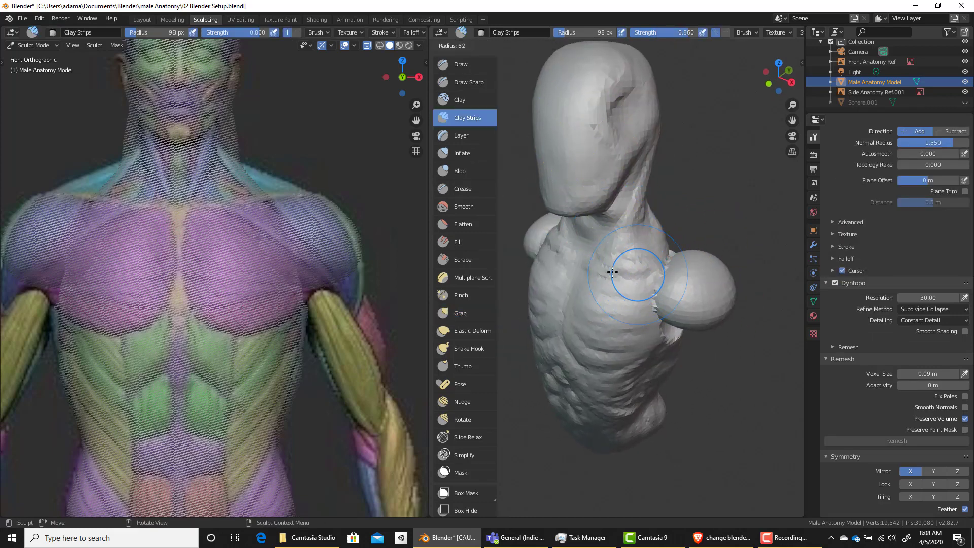
left_click(609, 271)
left_click_drag(603, 269, 689, 261)
mouse_move(688, 264)
middle_mouse_down()
mouse_move(682, 286)
mouse_move(663, 288)
middle_mouse_up()
mouse_move(635, 303)
left_mouse_down()
mouse_move(611, 310)
mouse_move(615, 300)
left_mouse_up()
Reduce the Clay Strips radius to 39 px and add clay around the collarbones near the base of the neck.
middle_click_drag(620, 289, 657, 263)
key("f")
left_click(639, 253)
left_click_drag(639, 253, 640, 245)
mouse_move(640, 248)
middle_mouse_down()
mouse_move(619, 277)
mouse_move(637, 254)
middle_mouse_up()
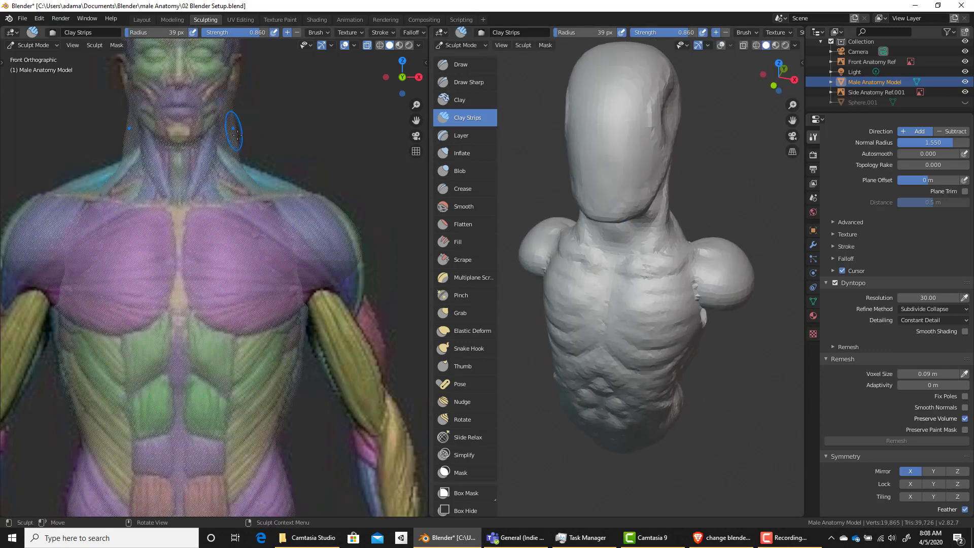
Set the Grab brush radius to 135 px and pull the neck and trapezius outline to match the front anatomy reference.
key("g")
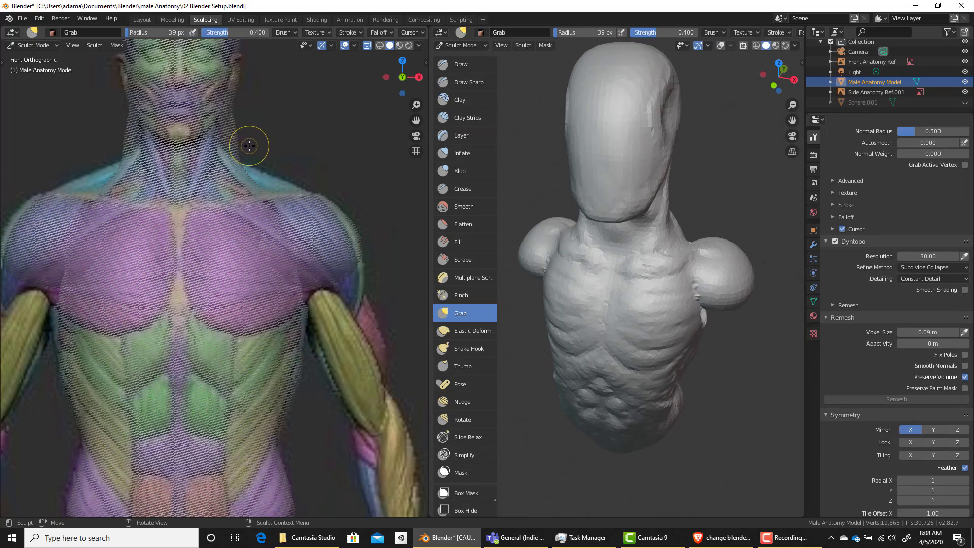
key("f")
left_click(232, 137)
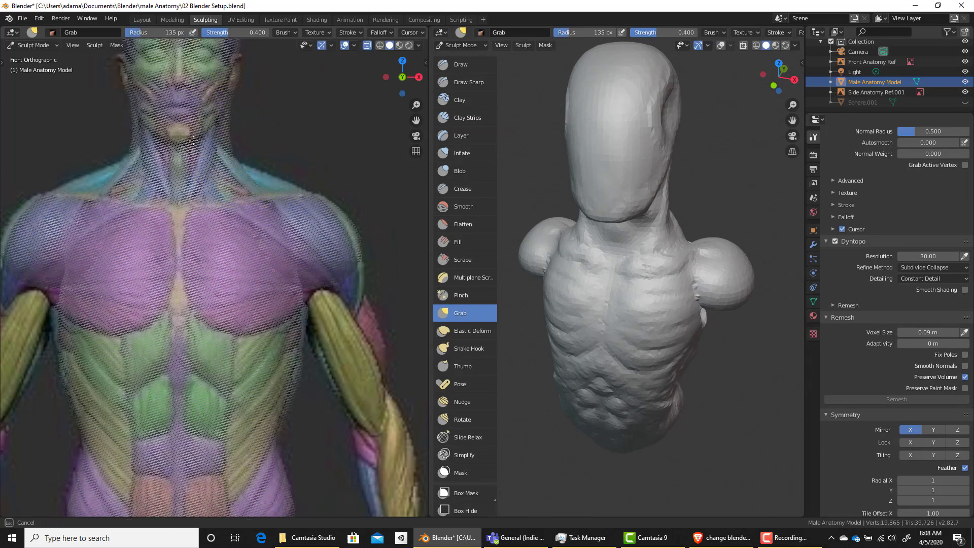
mouse_move(195, 140)
left_mouse_down()
mouse_move(225, 139)
mouse_move(206, 145)
left_mouse_up()
left_click_drag(258, 189, 248, 181)
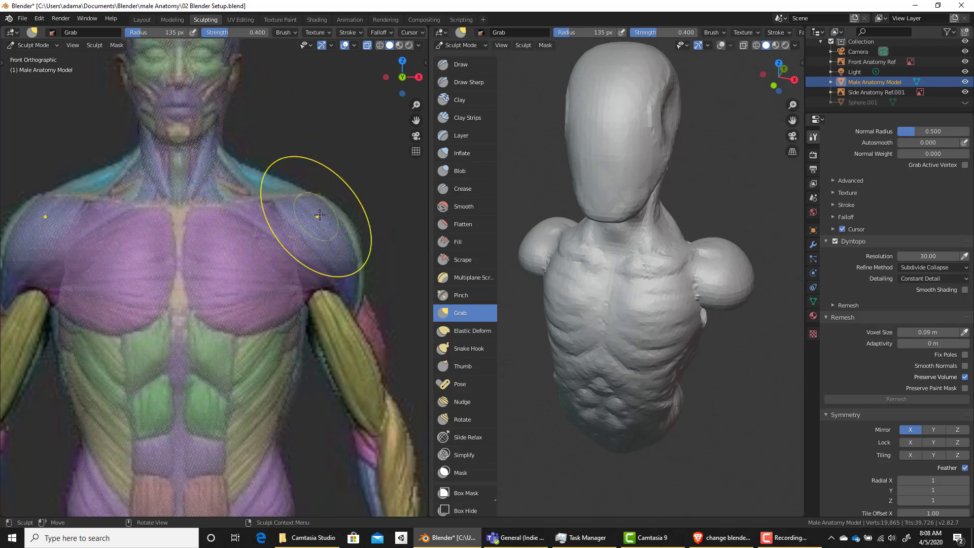
Build up the trapezius from the back of the shoulder up to the neck using Clay Strips with a 58 px radius.
mouse_move(640, 303)
middle_mouse_down()
mouse_move(632, 313)
mouse_move(583, 246)
mouse_move(606, 240)
middle_mouse_up()
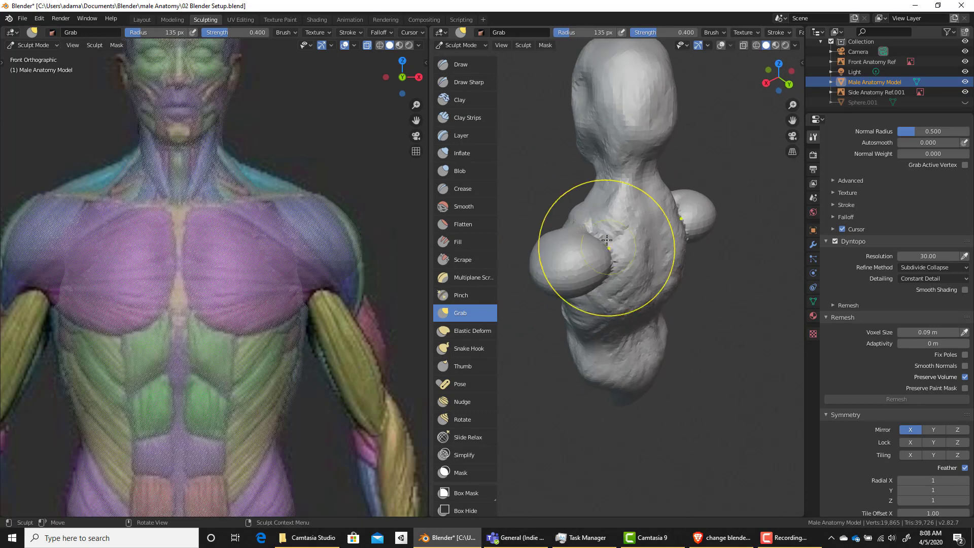
key("c")
key("f")
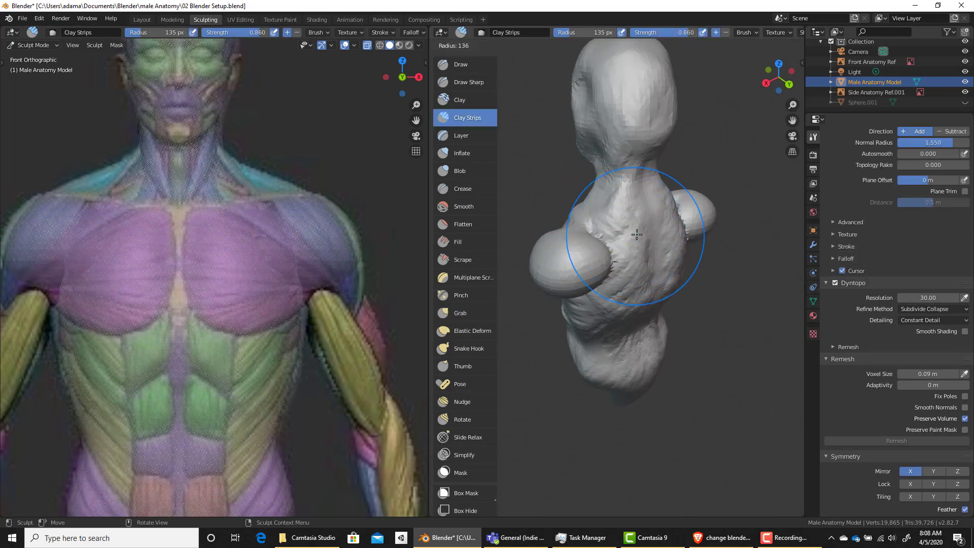
left_click(605, 228)
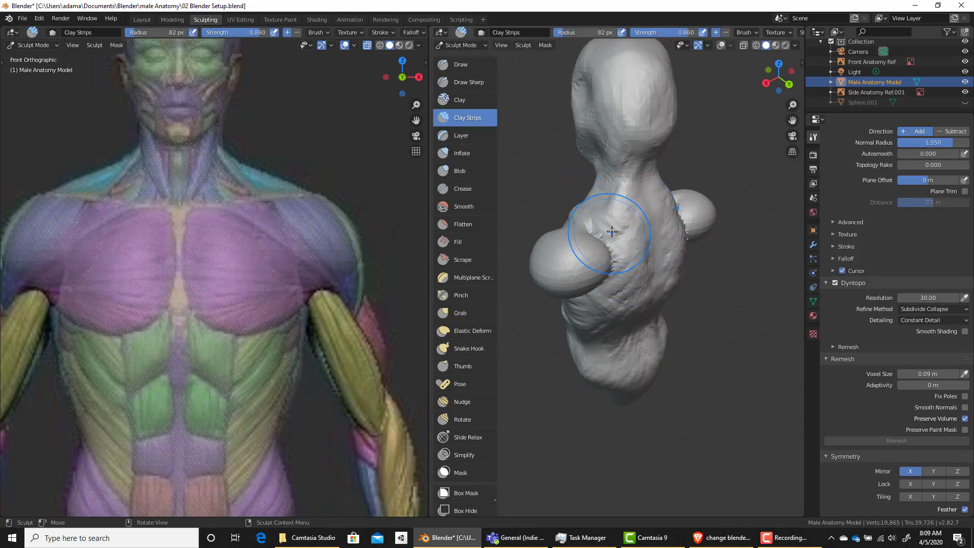
key("f")
left_click(615, 226)
middle_click_drag(615, 227, 603, 244)
left_click_drag(577, 222, 580, 230)
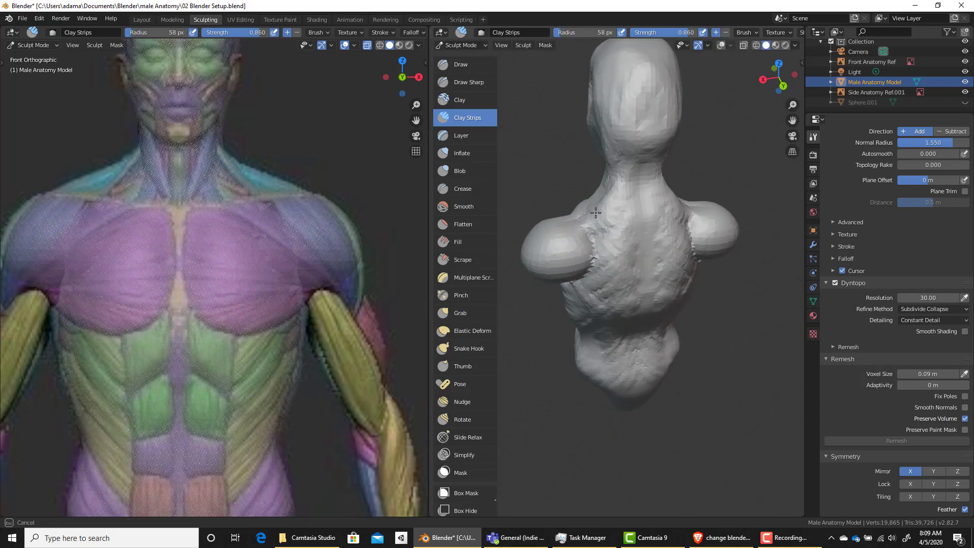
left_click_drag(612, 202, 617, 196)
left_click_drag(616, 195, 621, 176)
Add Clay Strips strokes over the rear shoulder joint and down the upper back to blend the sphere into the torso.
mouse_move(613, 198)
middle_mouse_down()
mouse_move(615, 288)
mouse_move(607, 269)
middle_mouse_up()
left_click_drag(606, 266, 592, 274)
mouse_move(598, 279)
middle_mouse_down()
mouse_move(616, 317)
mouse_move(601, 224)
middle_mouse_up()
left_click_drag(598, 216, 595, 219)
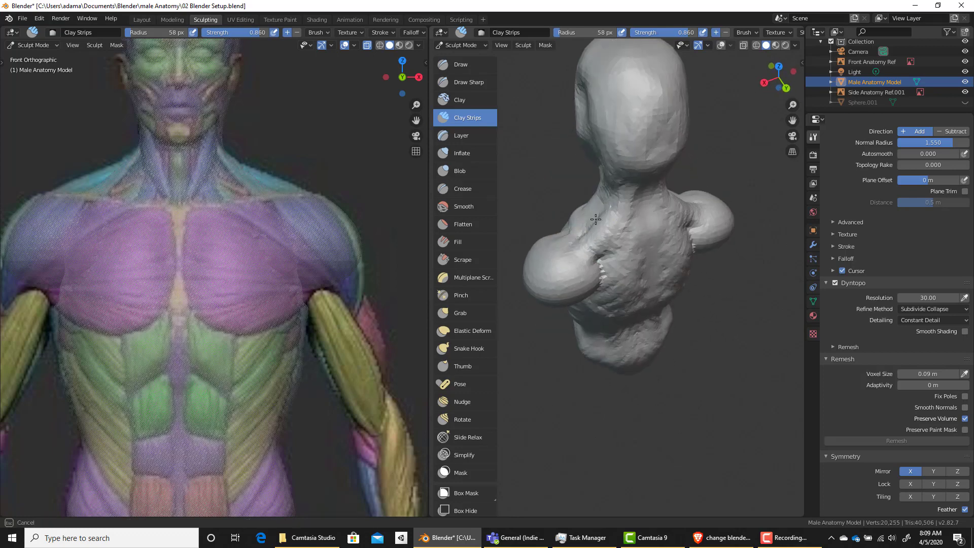
mouse_move(633, 188)
middle_mouse_down()
mouse_move(583, 250)
mouse_move(571, 228)
middle_mouse_up()
left_click_drag(572, 228, 617, 289)
Bring the back-view anatomy reference into view and sculpt the shoulder blade and mid-back muscles to follow it with Clay Strips.
scroll(392, 312, "down", 4)
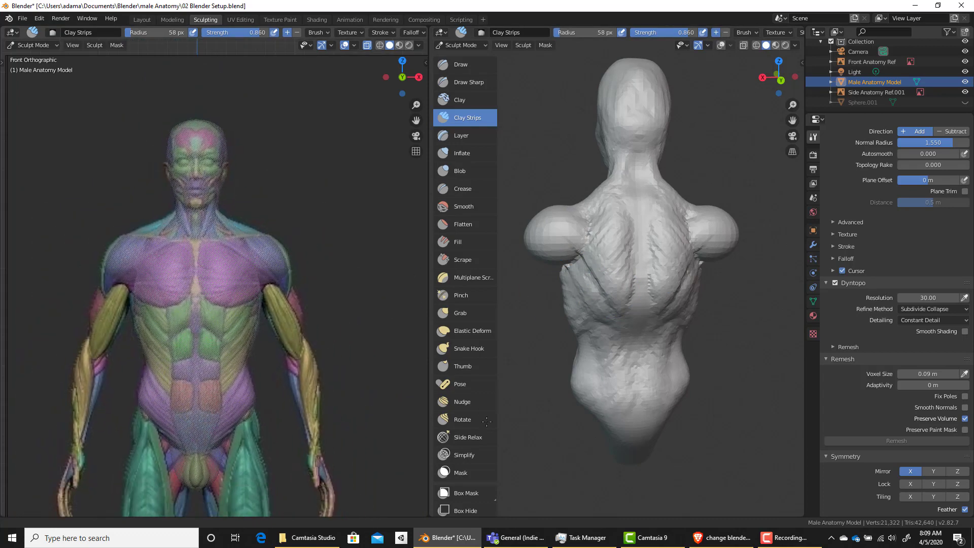
middle_click_drag(392, 312, 289, 265, "shift")
middle_click_drag(302, 243, 269, 335, "ctrl")
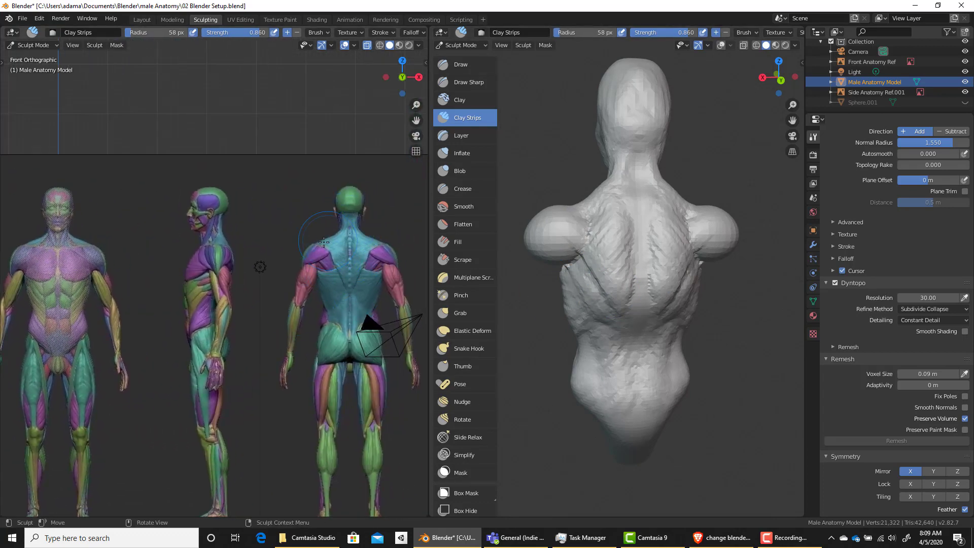
mouse_move(592, 217)
left_mouse_down()
mouse_move(591, 235)
mouse_move(614, 197)
mouse_move(611, 227)
left_mouse_up()
mouse_move(584, 234)
middle_mouse_down()
mouse_move(621, 282)
mouse_move(602, 217)
middle_mouse_up()
left_click_drag(602, 217, 642, 265)
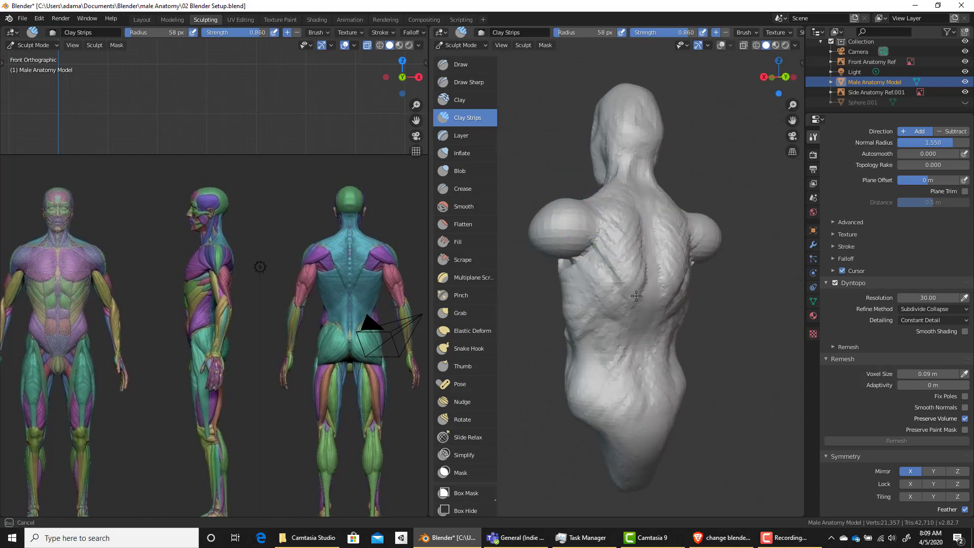
Increase the Clay Strips radius to 63 px and thicken the trapezius between the side of the neck and the shoulder.
mouse_move(634, 219)
middle_mouse_down()
mouse_move(719, 245)
mouse_move(710, 243)
middle_mouse_up()
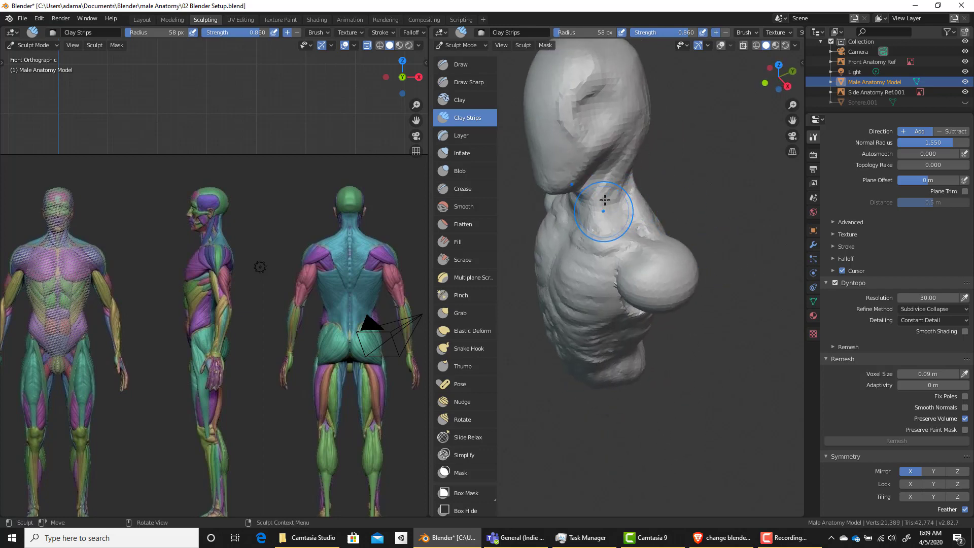
scroll(635, 204, "up", 3)
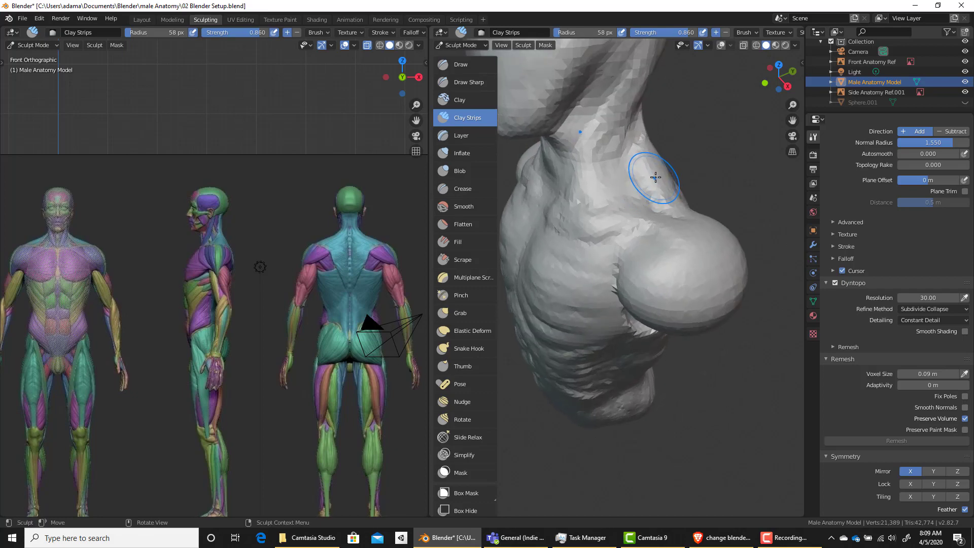
key("f")
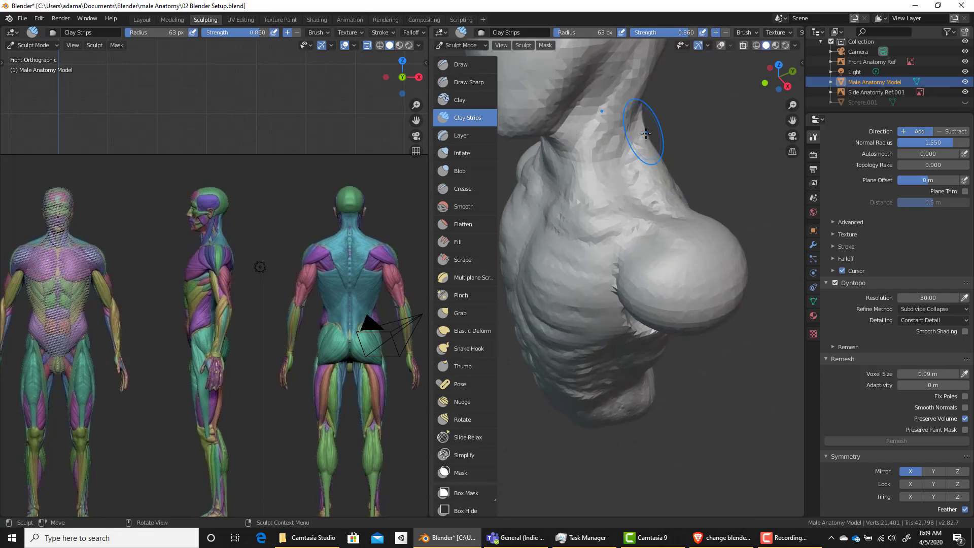
mouse_move(633, 109)
middle_mouse_down()
mouse_move(621, 89)
mouse_move(654, 127)
mouse_move(685, 254)
mouse_move(694, 241)
middle_mouse_up()
Compare the neck and shoulders with the front anatomy reference and reshape the trapezius where it meets the shoulder and neck using Grab.
mouse_move(154, 246)
middle_mouse_down("ctrl")
mouse_move(151, 260)
mouse_move(135, 244)
mouse_move(324, 253)
middle_mouse_up("ctrl")
mouse_move(203, 233)
middle_mouse_down("ctrl")
mouse_move(198, 254)
mouse_move(179, 186)
mouse_move(148, 158)
middle_mouse_up("ctrl")
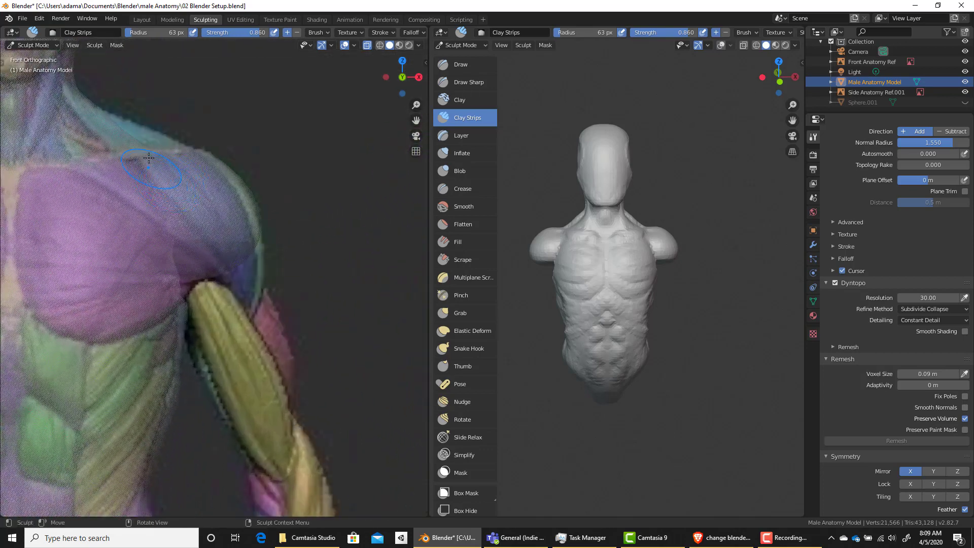
middle_click_drag(680, 214, 648, 219)
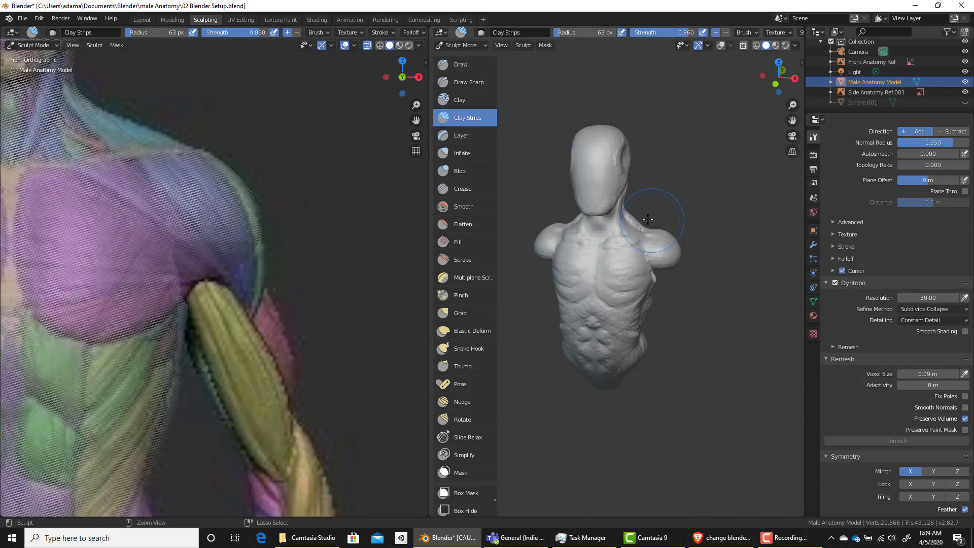
middle_click_drag(225, 241, 203, 279, "ctrl")
middle_click_drag(109, 256, 208, 264, "shift")
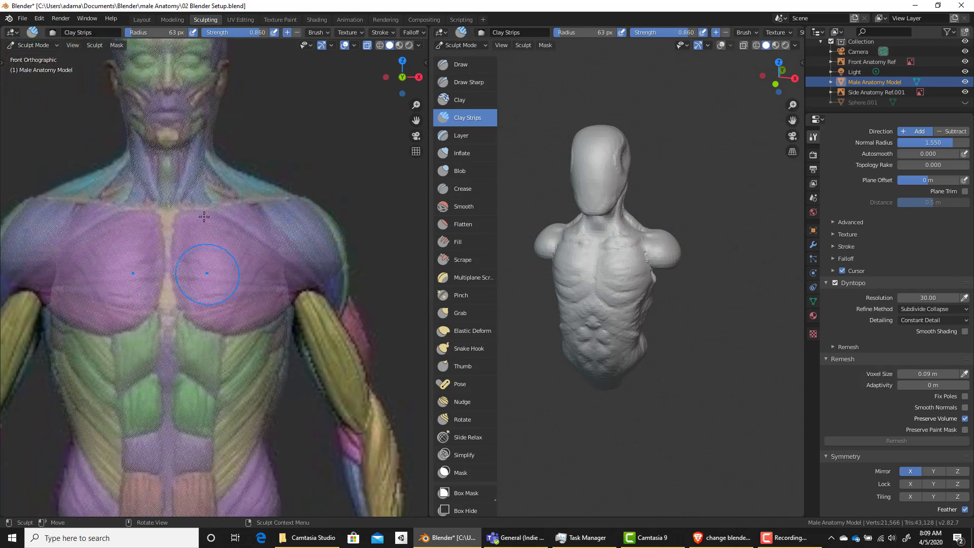
mouse_move(682, 175)
middle_mouse_down()
mouse_move(652, 191)
mouse_move(663, 191)
middle_mouse_up()
middle_click_drag(663, 192, 651, 160, "ctrl")
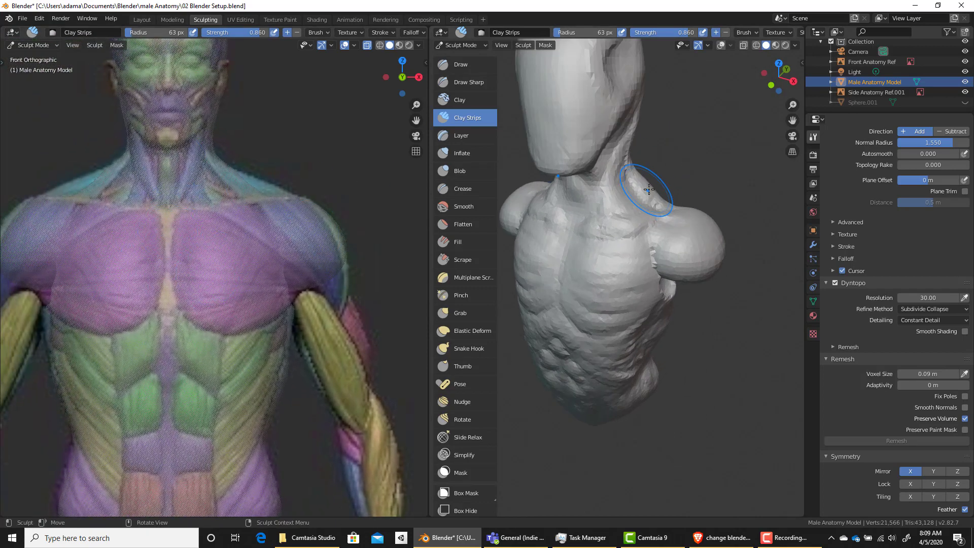
key("g")
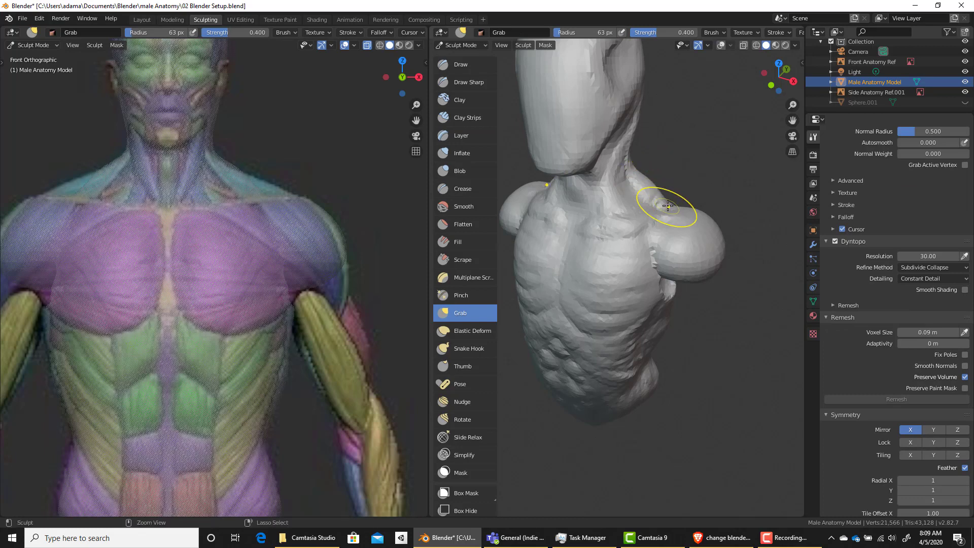
left_click_drag(667, 206, 677, 198)
key("KP_1")
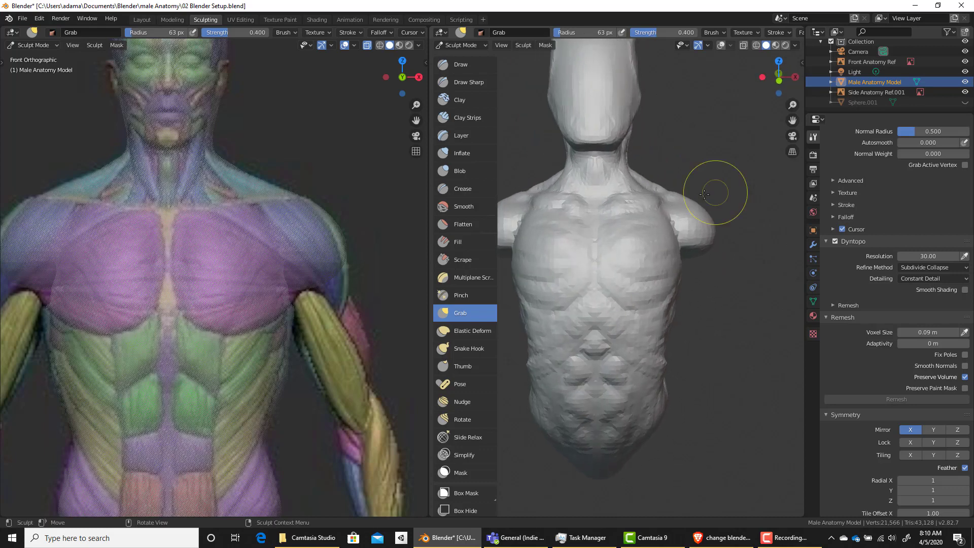
left_click_drag(627, 180, 622, 178)
mouse_move(641, 194)
middle_mouse_down()
mouse_move(618, 184)
mouse_move(658, 240)
mouse_move(608, 227)
middle_mouse_up()
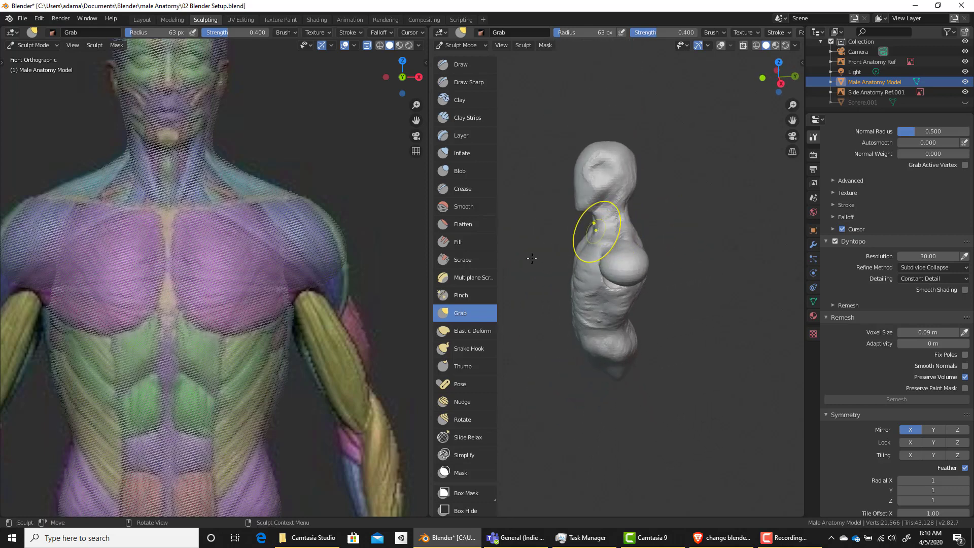
Set the Grab radius to 76 px and pull the outer deltoid down toward the upper arm, following the front reference.
middle_click_drag(664, 288, 649, 286)
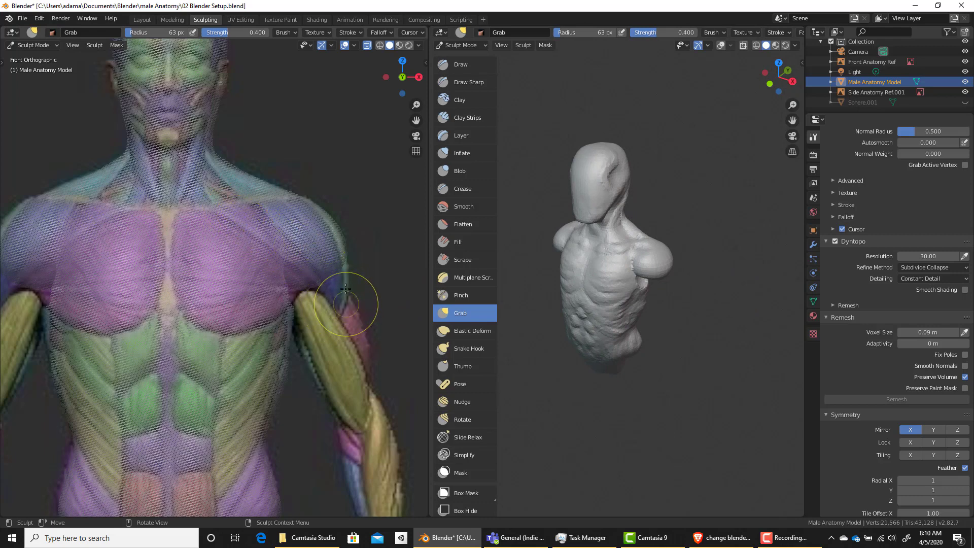
key("f")
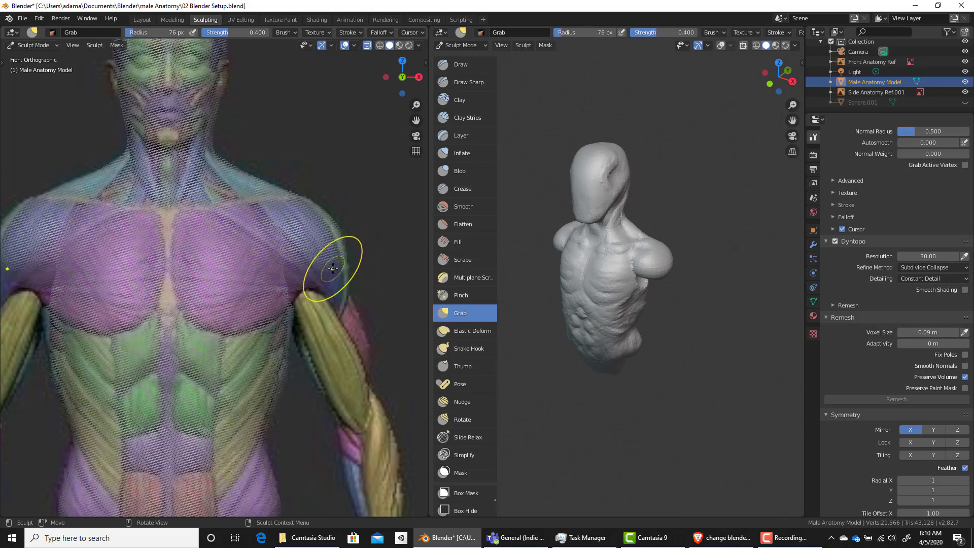
left_click_drag(346, 350, 346, 250)
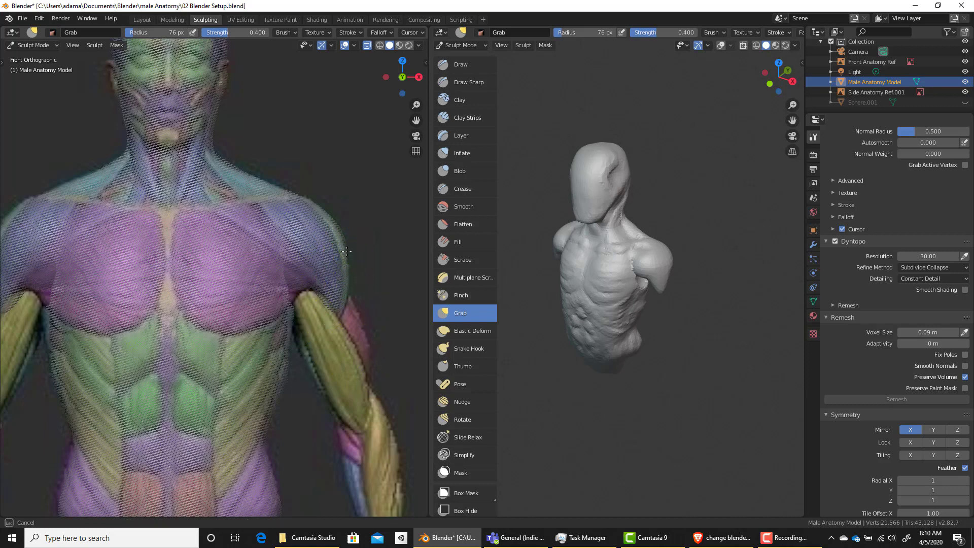
Refine the lower deltoid and armpit area from the side with Grab, setting the radius to 48 px and then 83 px.
middle_click_drag(710, 300, 648, 282)
scroll(648, 282, "up", 3)
key("f")
left_click(640, 273)
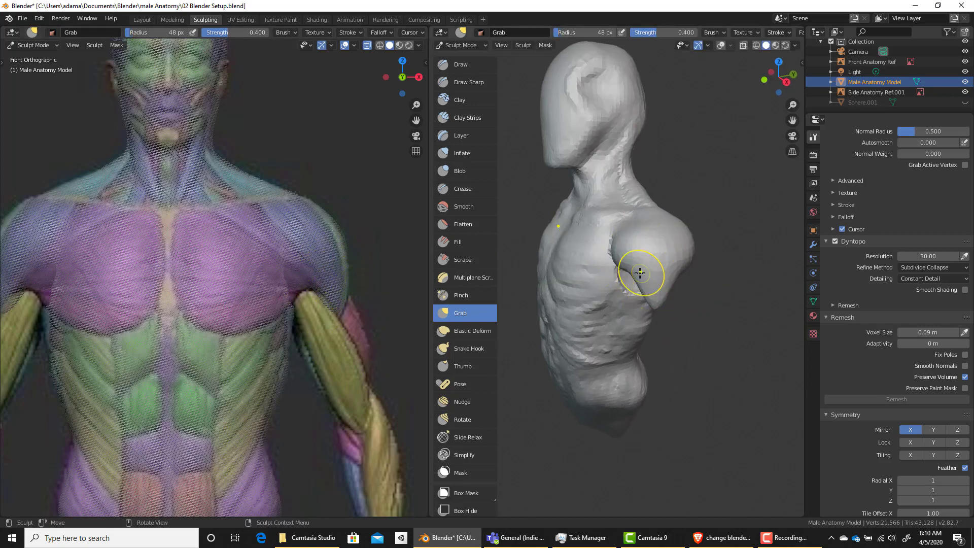
key("f")
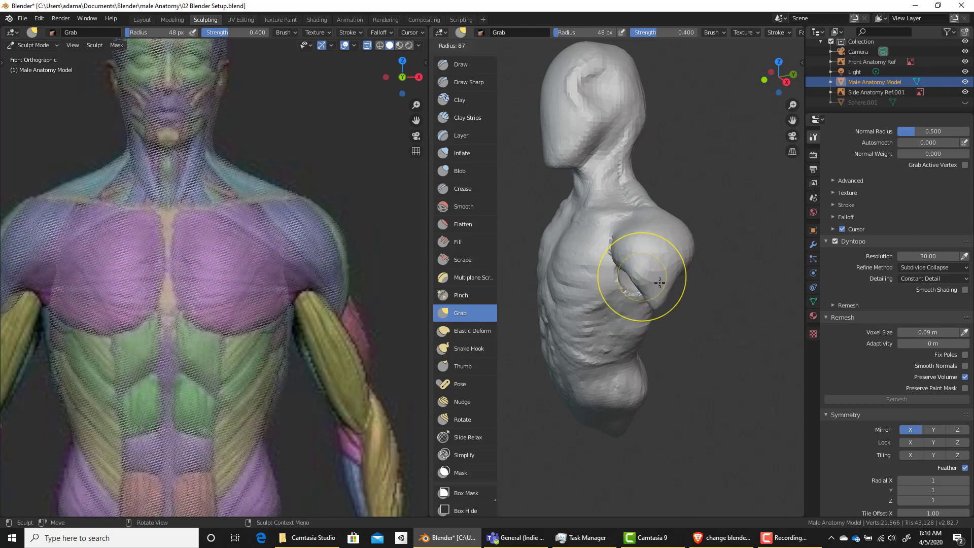
left_click_drag(637, 299, 639, 298)
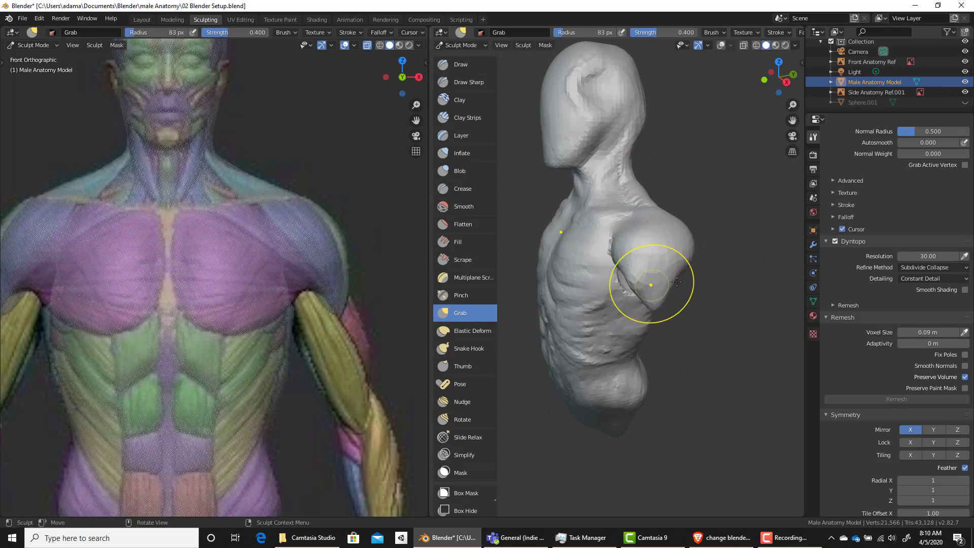
middle_click_drag(655, 283, 610, 292)
mouse_move(607, 292)
left_mouse_down()
mouse_move(603, 307)
mouse_move(618, 283)
left_mouse_up()
mouse_move(618, 283)
middle_mouse_down()
mouse_move(630, 261)
mouse_move(578, 237)
middle_mouse_up()
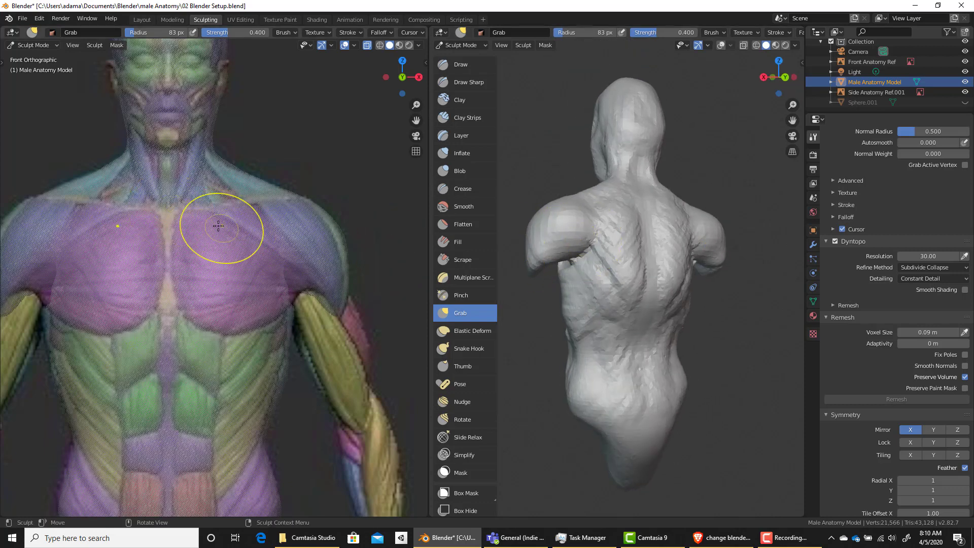
Fill in the transition from chest to front deltoid over the front reference using Clay Strips with a 55 px radius.
key("c")
key("f")
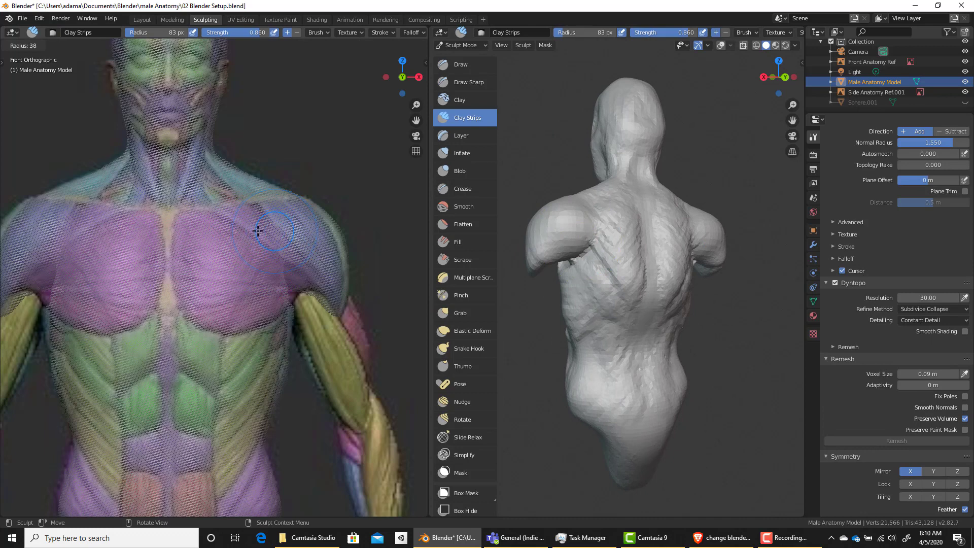
left_click(258, 231)
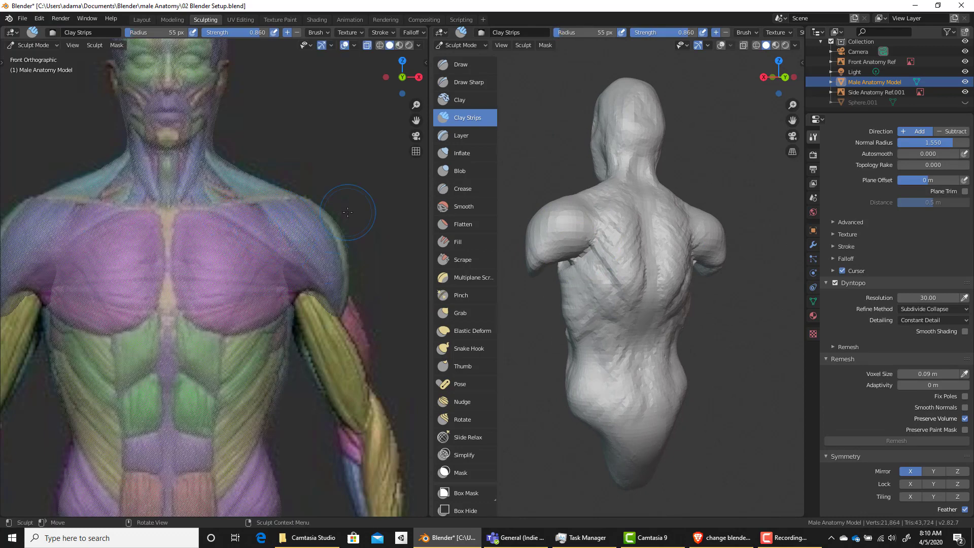
middle_click_drag(644, 245, 546, 237)
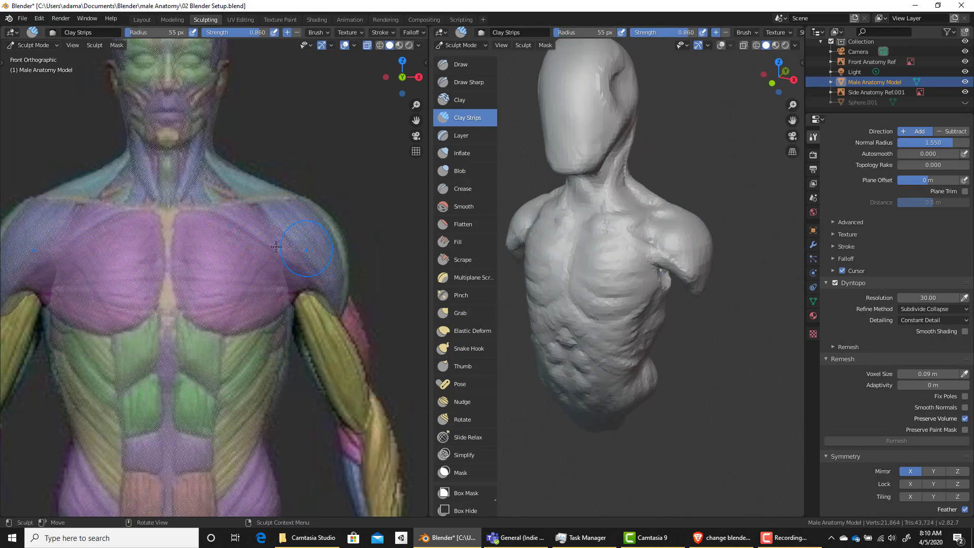
left_click_drag(293, 252, 340, 301)
middle_click_drag(686, 213, 651, 234)
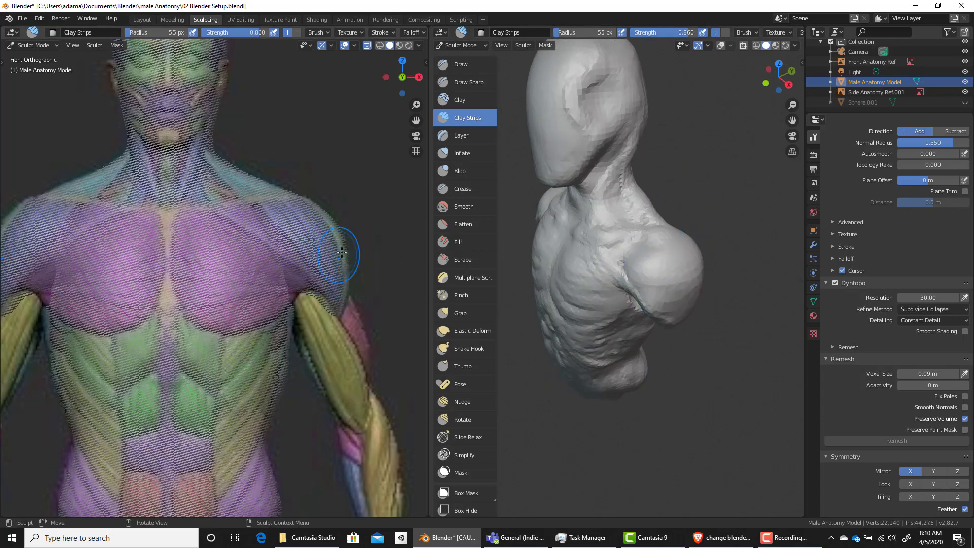
Bring the side anatomy reference into view and add Clay Strips volume to the upper deltoid with a 46 px radius.
scroll(360, 264, "down", 5)
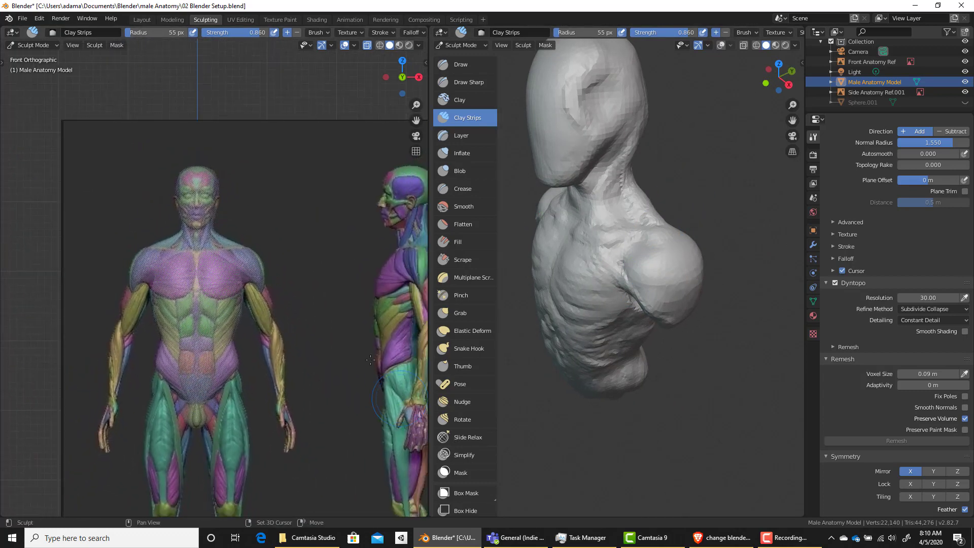
middle_click_drag(359, 267, 308, 263, "shift")
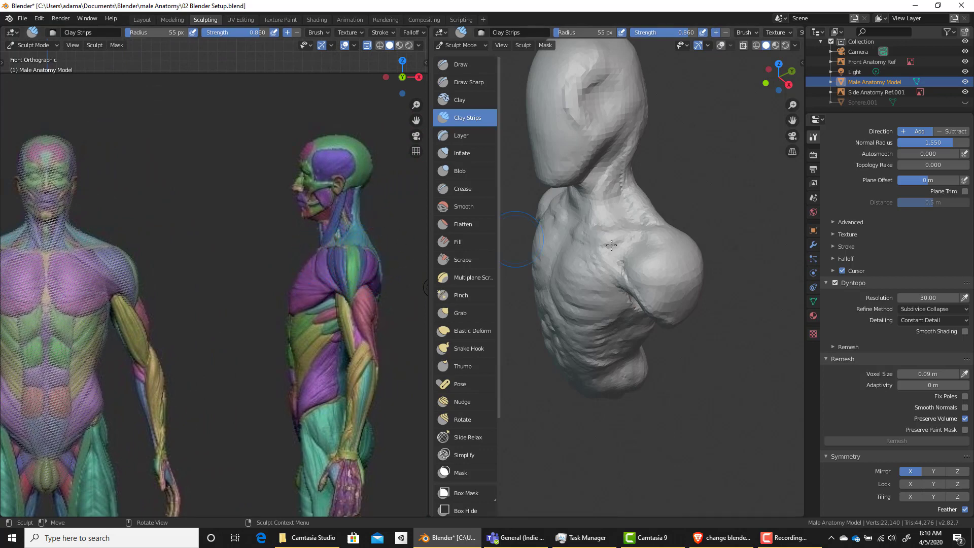
mouse_move(583, 254)
middle_mouse_down()
mouse_move(665, 257)
mouse_move(648, 250)
mouse_move(639, 259)
mouse_move(653, 278)
mouse_move(613, 260)
middle_mouse_up()
key("f")
left_click(645, 251)
scroll(654, 264, "up", 2)
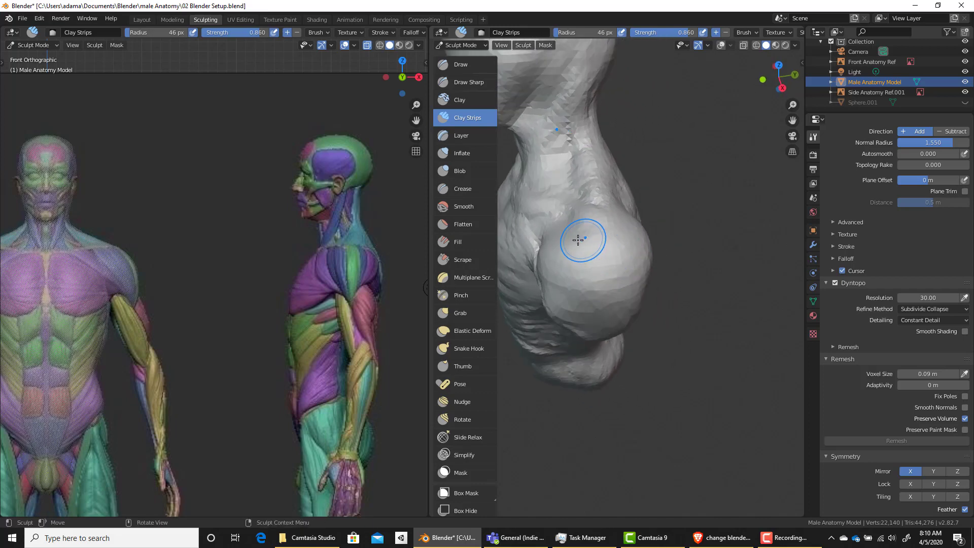
left_click_drag(583, 240, 605, 236)
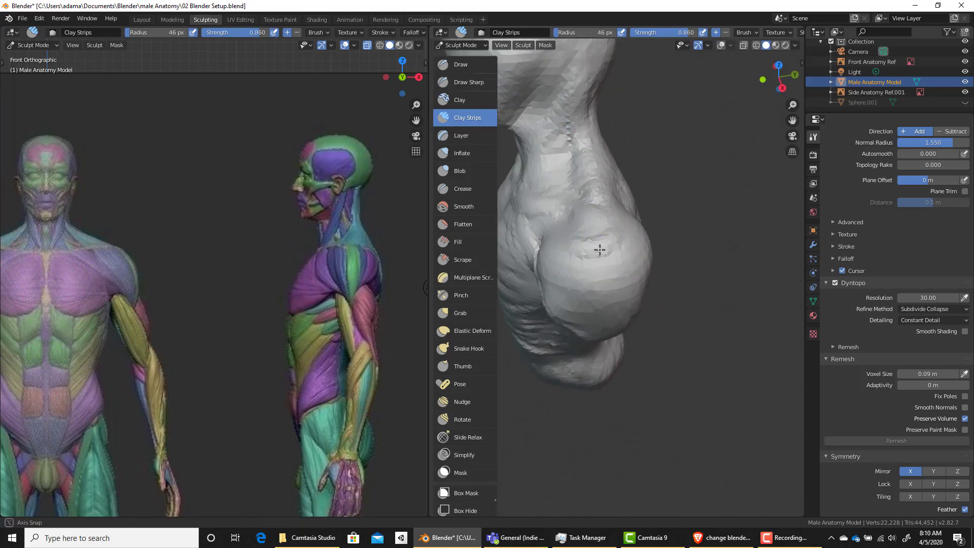
Build up the side and rear of the deltoid with Clay Strips strokes running from the shoulder top toward its lower tip.
middle_click_drag(600, 250, 587, 226)
left_click_drag(573, 211, 581, 301)
left_click_drag(580, 264, 604, 297)
middle_click_drag(604, 298, 592, 273)
left_click_drag(589, 271, 588, 279)
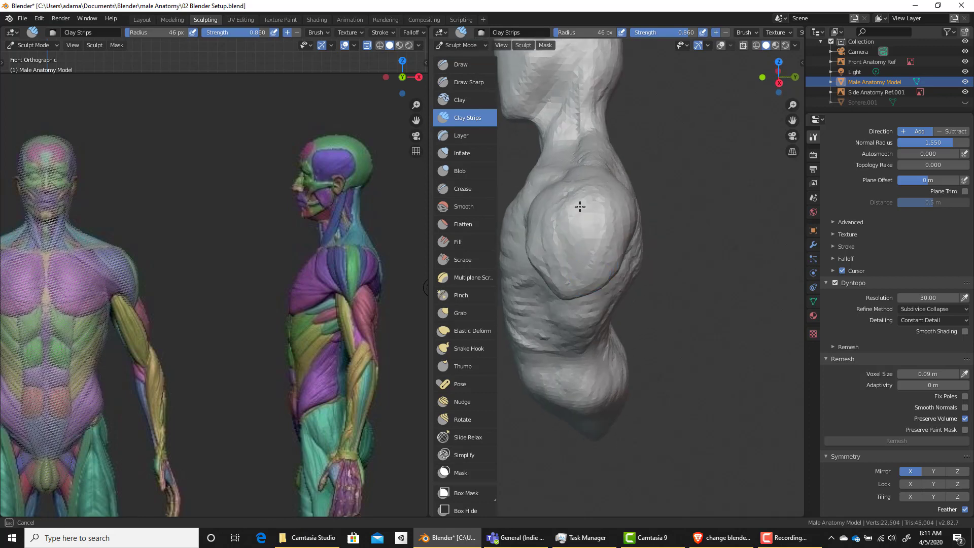
mouse_move(601, 209)
left_mouse_down()
mouse_move(567, 267)
mouse_move(573, 284)
mouse_move(588, 273)
left_mouse_up()
mouse_move(586, 238)
middle_mouse_down()
mouse_move(673, 201)
mouse_move(655, 208)
middle_mouse_up()
mouse_move(642, 219)
left_mouse_down()
mouse_move(672, 221)
mouse_move(676, 211)
left_mouse_up()
mouse_move(677, 211)
middle_mouse_down()
mouse_move(620, 220)
mouse_move(634, 227)
middle_mouse_up()
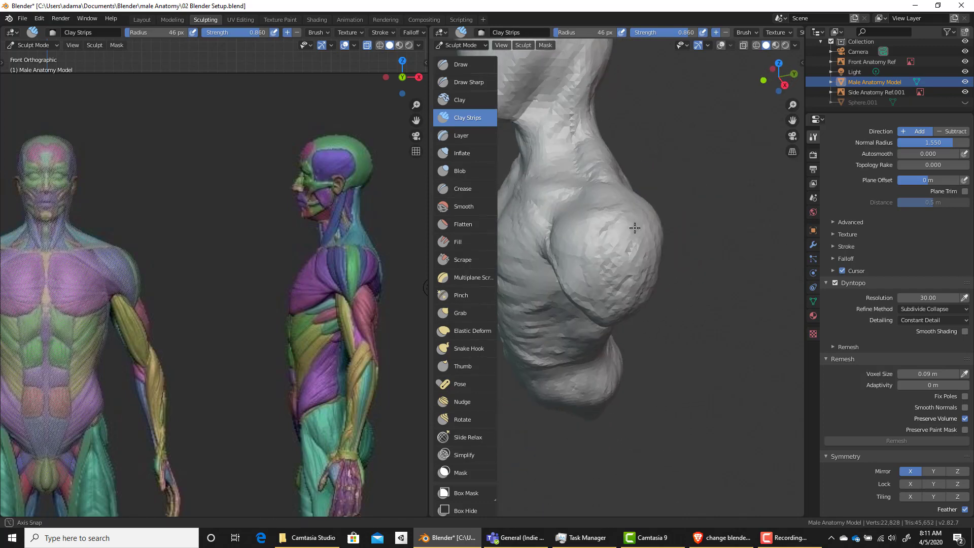
Configure the Draw brush with a normal radius of 0.514, a strength of 0.731 and a radius of 20 px.
left_click(469, 64)
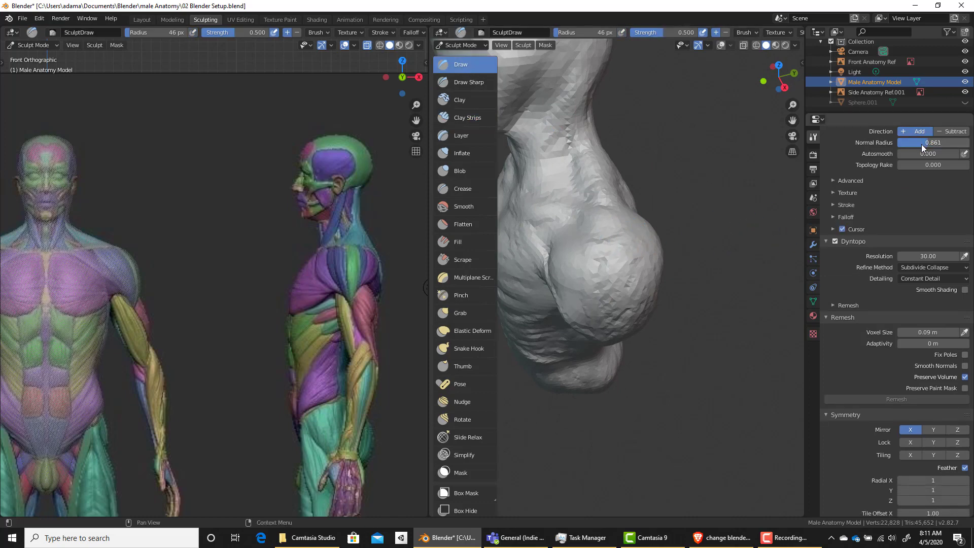
left_click_drag(912, 141, 908, 140)
scroll(871, 288, "up", 5)
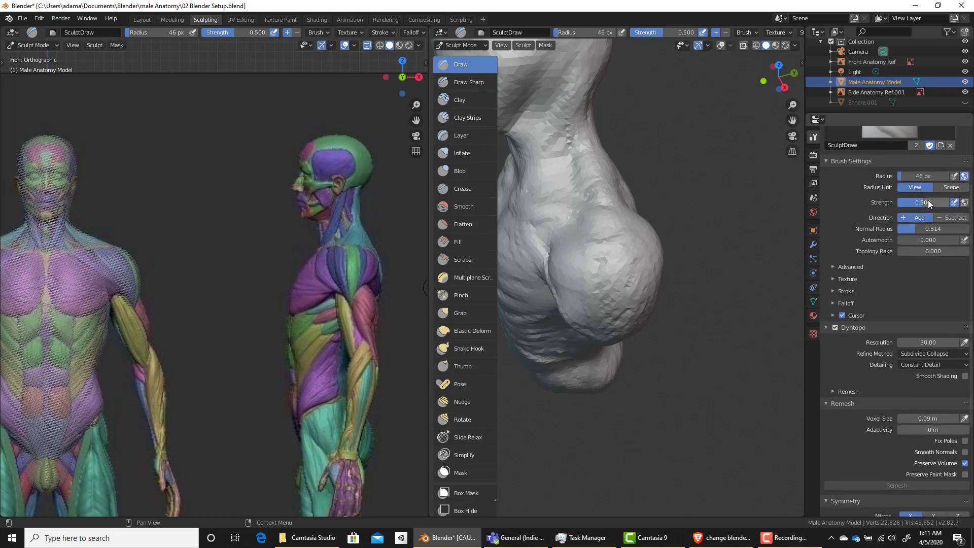
left_click_drag(938, 201, 934, 202)
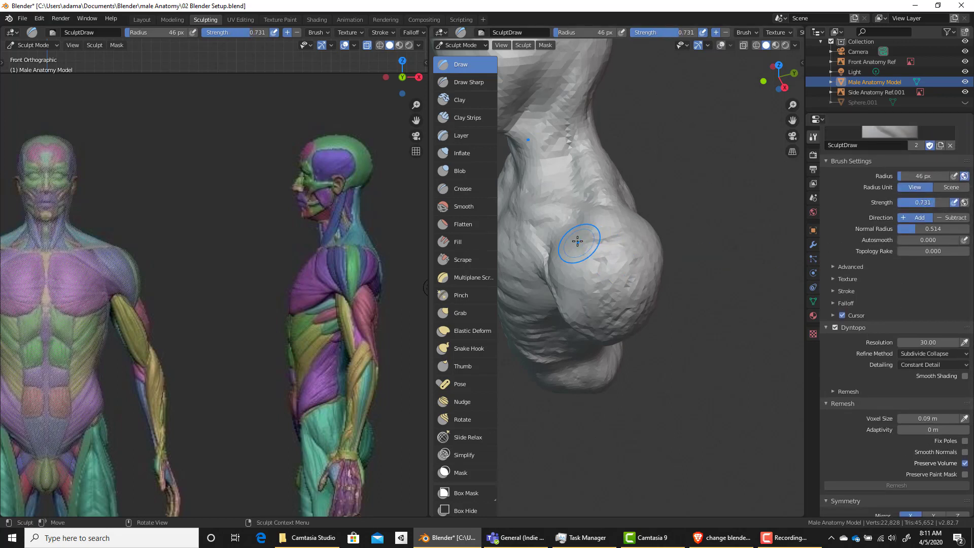
key("f")
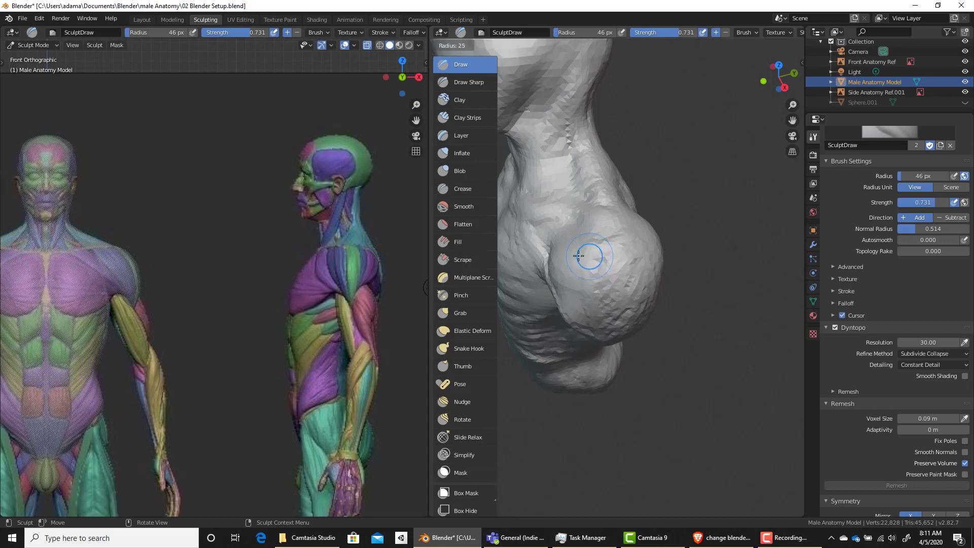
left_click(572, 256)
Carve grooves down the deltoid with the Draw brush to separate its front, middle and rear heads.
left_click_drag(577, 263, 581, 269)
left_click_drag(580, 268, 608, 334)
key("f")
left_click(599, 268)
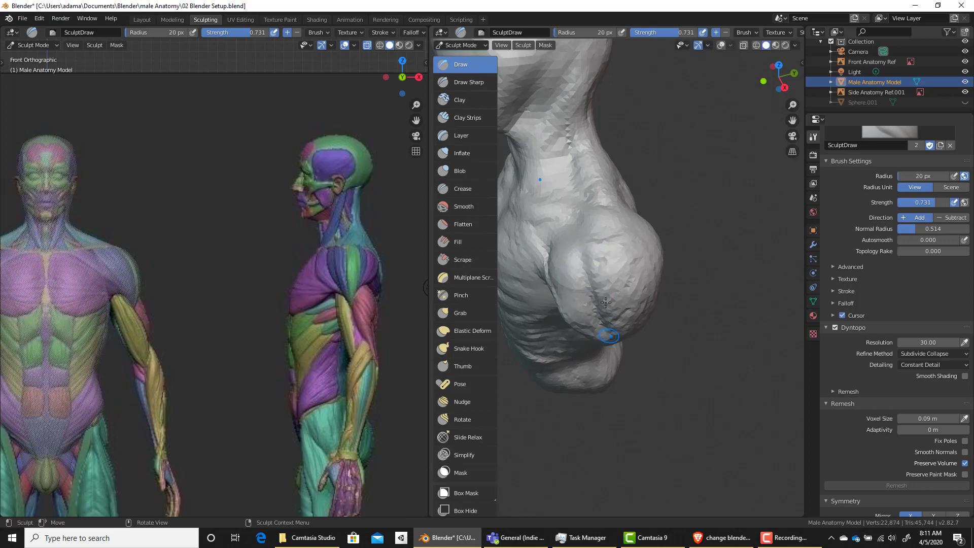
mouse_move(628, 217)
middle_mouse_down()
mouse_move(654, 242)
mouse_move(628, 234)
middle_mouse_up()
mouse_move(608, 199)
left_mouse_down("ctrl")
mouse_move(602, 260)
mouse_move(564, 298)
left_mouse_up("ctrl")
middle_click_drag(709, 307, 641, 289)
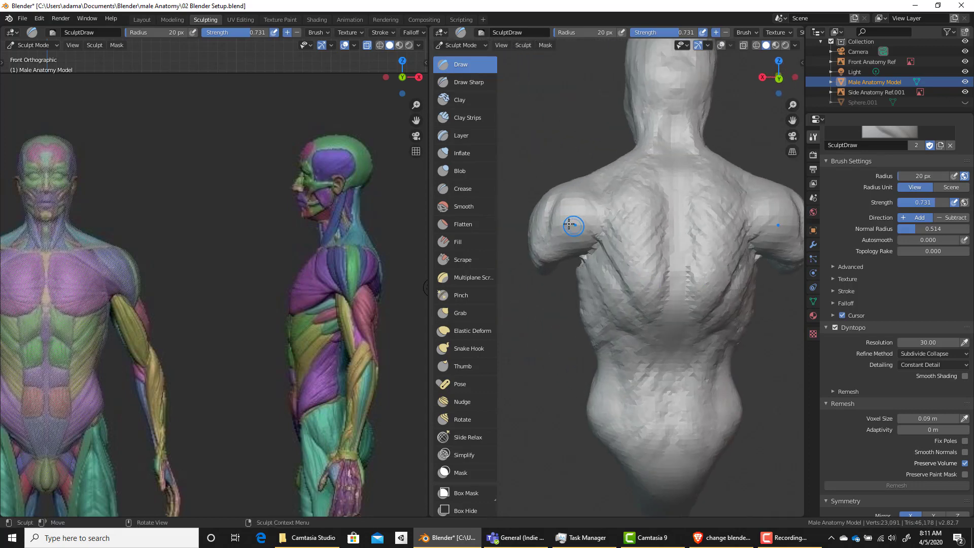
Carve the lower and inner border of the rear deltoid with the Draw brush, following the back-view anatomy reference.
mouse_move(574, 222)
left_mouse_down("ctrl")
mouse_move(619, 282)
mouse_move(604, 249)
mouse_move(610, 258)
left_mouse_up("ctrl")
mouse_move(578, 221)
left_mouse_down("ctrl")
mouse_move(609, 261)
mouse_move(598, 244)
left_mouse_up("ctrl")
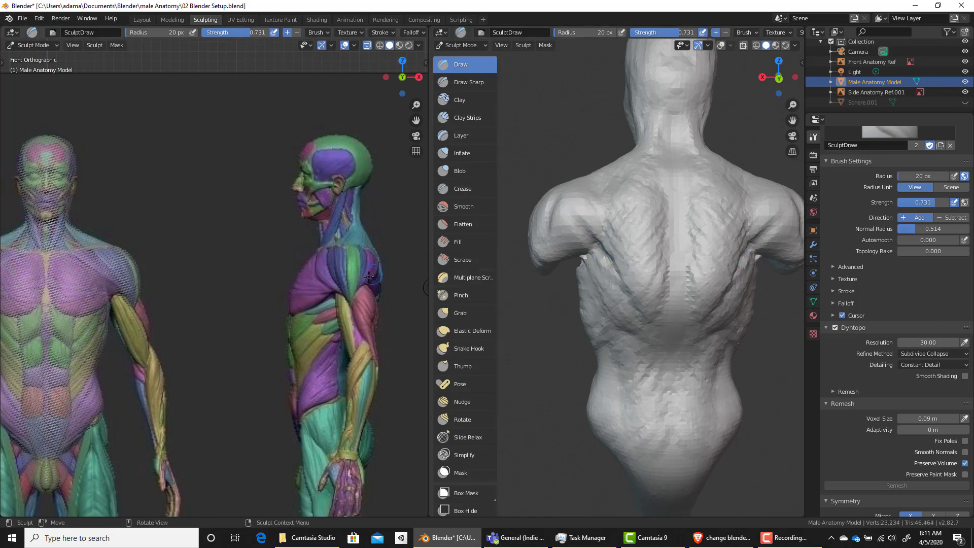
middle_click_drag(369, 277, 199, 205, "ctrl")
left_click_drag(572, 254, 615, 211, "ctrl")
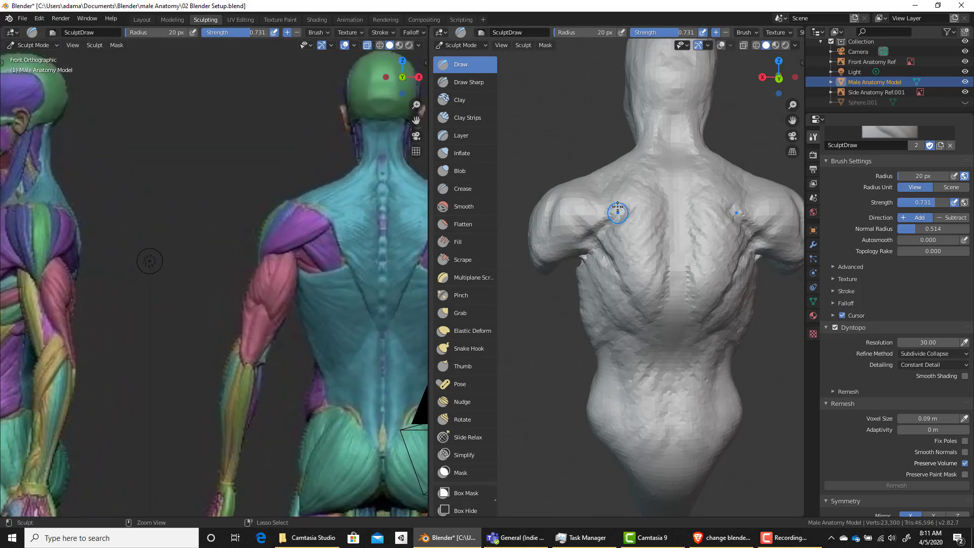
Build up the rear deltoid and the muscles beside the shoulder blade using Clay Strips with a 58 px radius.
key("c")
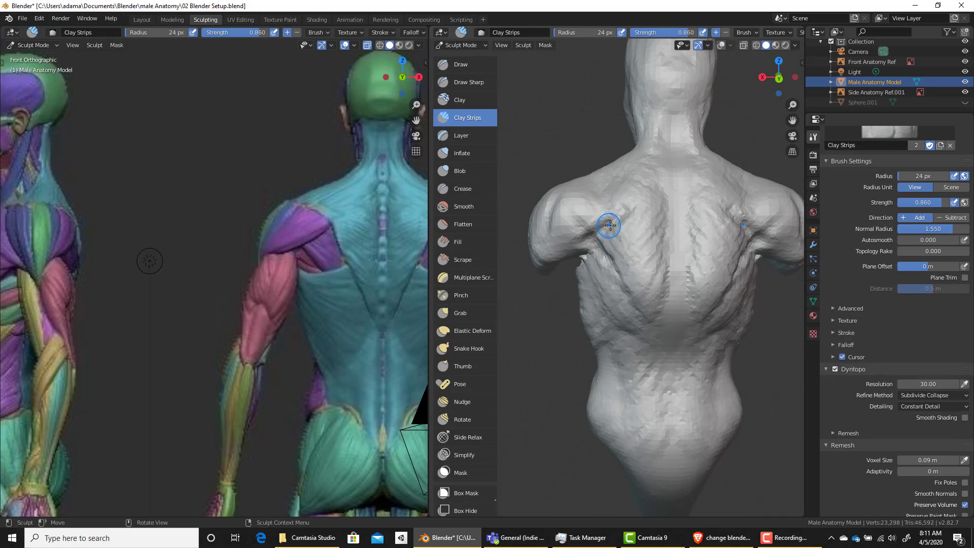
key("f")
left_click(637, 212)
mouse_move(577, 238)
left_mouse_down()
mouse_move(598, 222)
mouse_move(573, 235)
mouse_move(582, 191)
mouse_move(626, 220)
mouse_move(646, 313)
left_mouse_up()
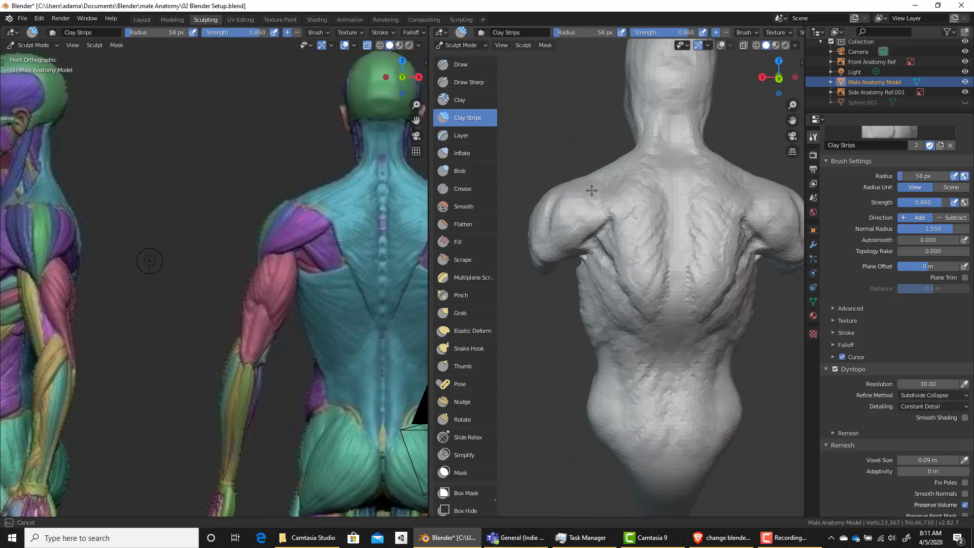
mouse_move(591, 190)
left_mouse_down()
mouse_move(597, 211)
mouse_move(565, 222)
mouse_move(560, 244)
mouse_move(613, 278)
left_mouse_up()
middle_click_drag(616, 266, 628, 248)
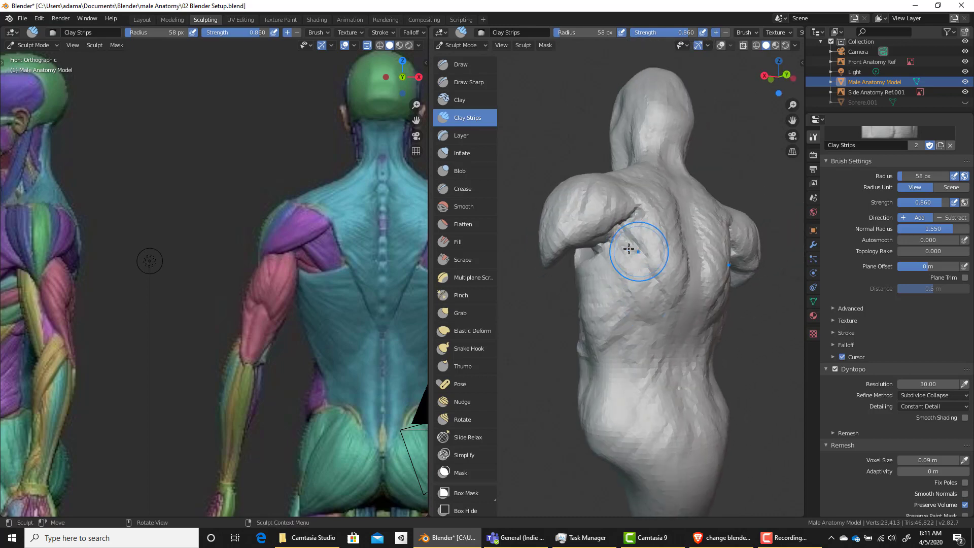
Build up the back muscles below the rear deltoid and along the side of the ribcage with 58 px Clay Strips strokes.
left_click_drag(628, 249, 600, 262)
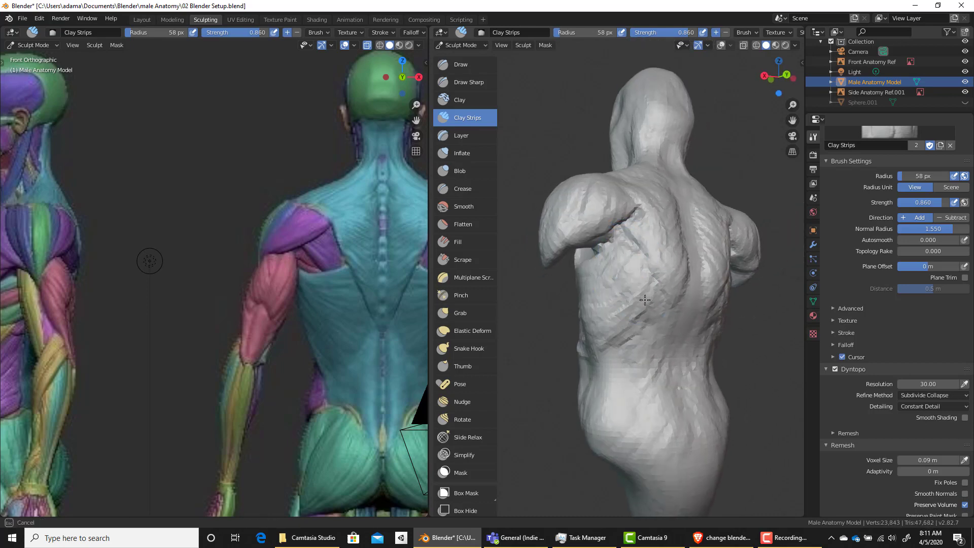
mouse_move(617, 251)
middle_mouse_down()
mouse_move(726, 253)
mouse_move(606, 234)
middle_mouse_up()
left_click_drag(628, 255, 632, 278)
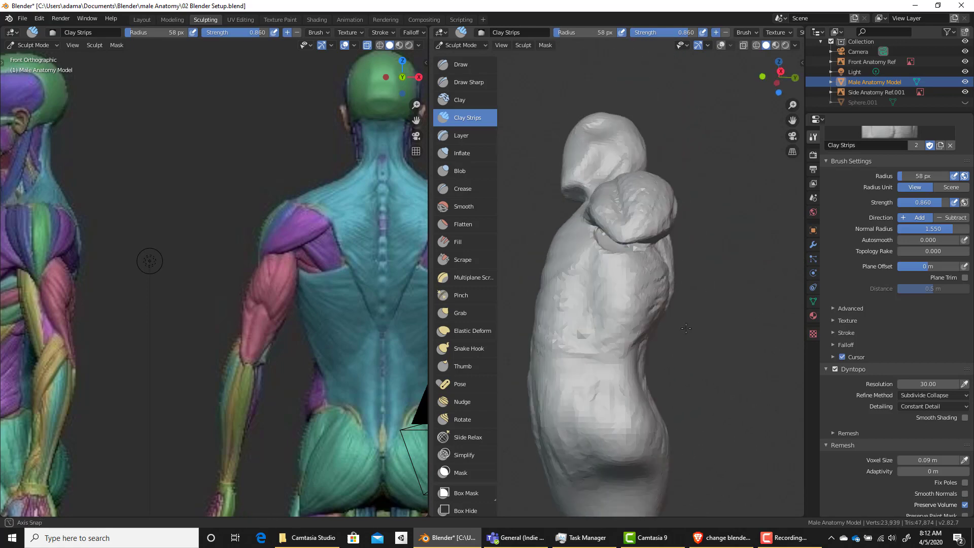
middle_click_drag(632, 279, 643, 292)
middle_click_drag(673, 321, 629, 244)
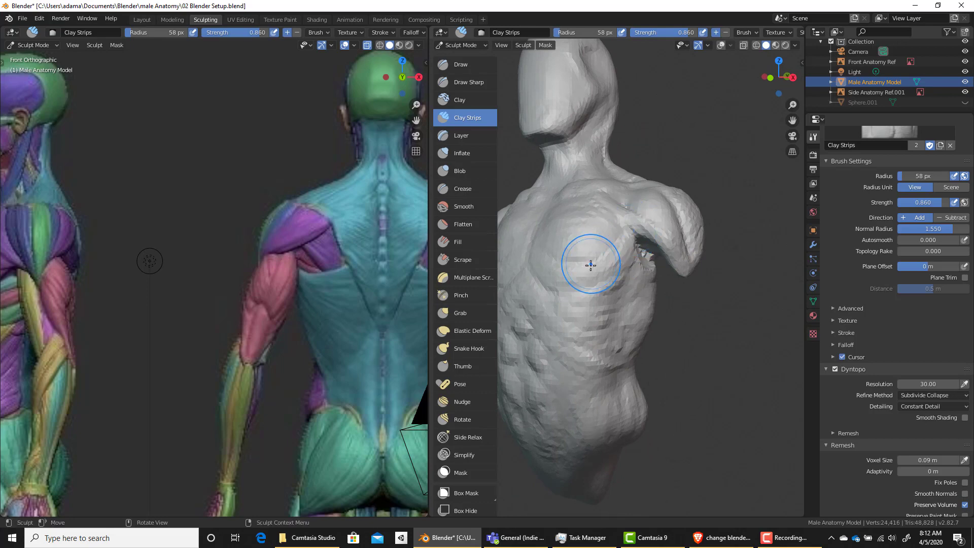
middle_click_drag(624, 219, 614, 265)
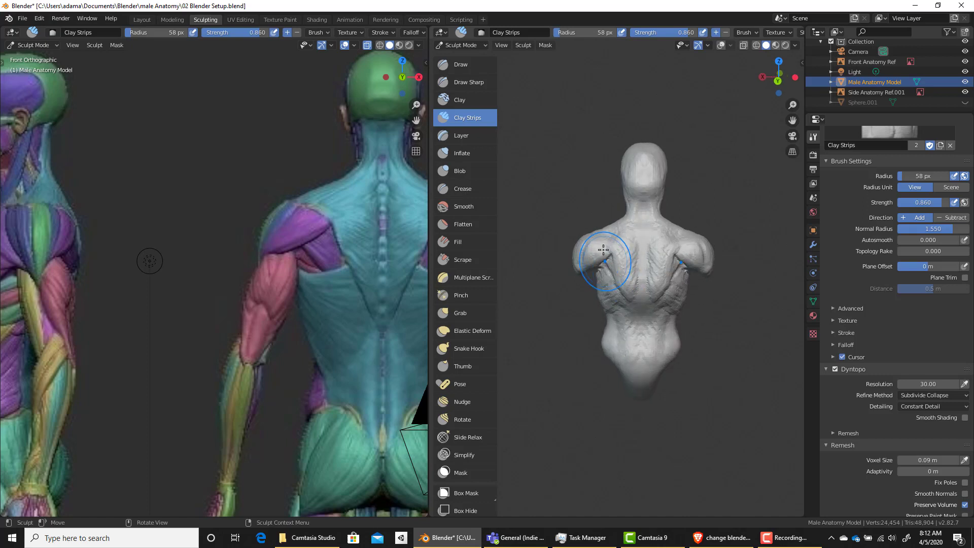
Adjust the outer contour of the shoulders with the Grab brush at a 99 px radius, using the full-body anatomy references.
key("f")
left_click(629, 254)
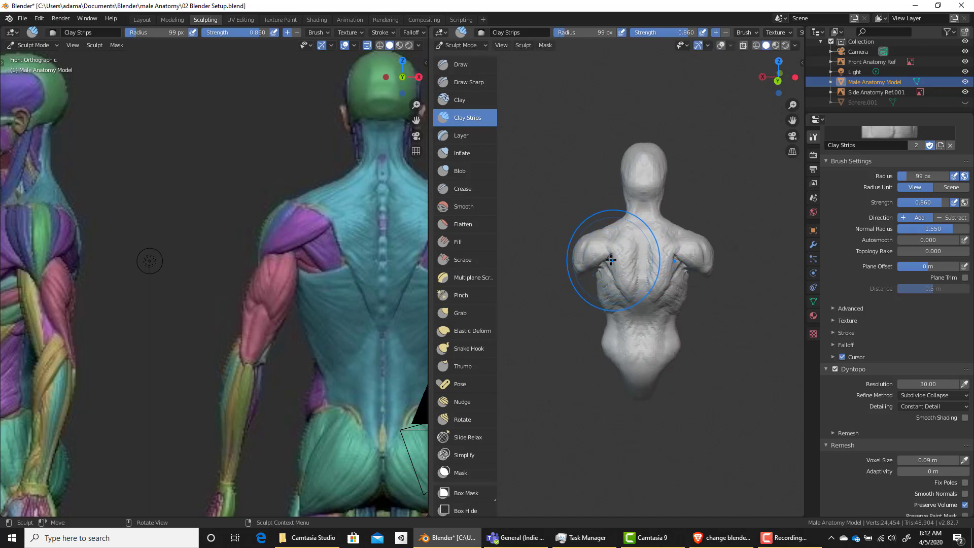
key("g")
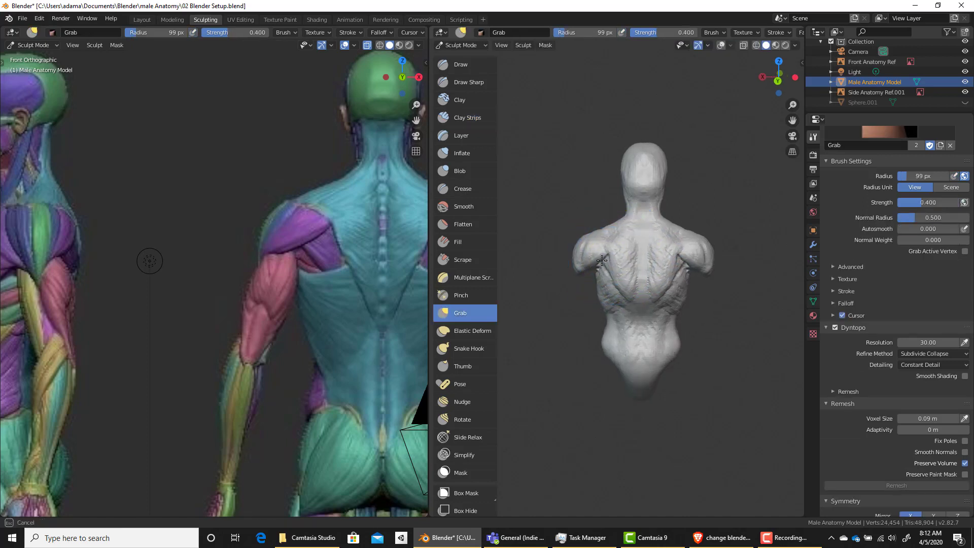
scroll(223, 258, "down", 5)
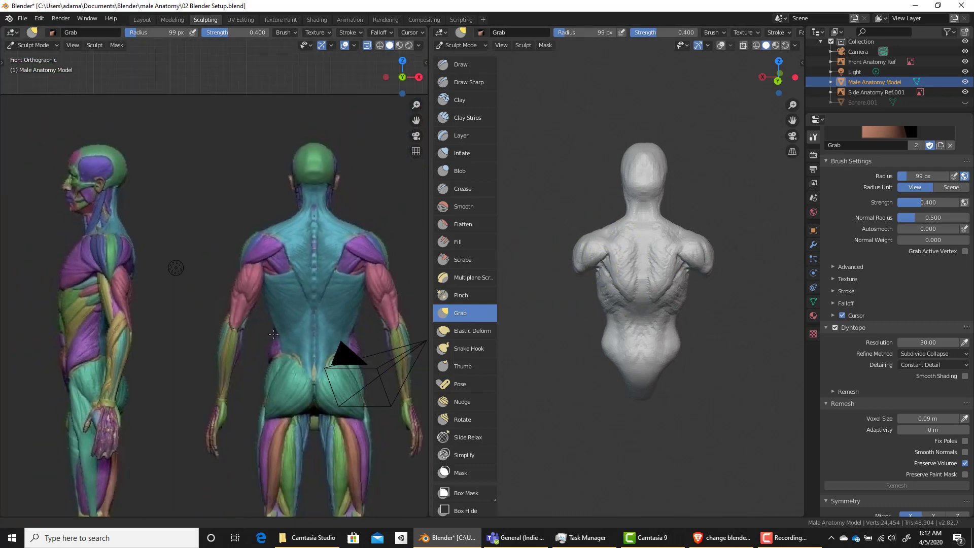
middle_click_drag(223, 259, 391, 289, "shift")
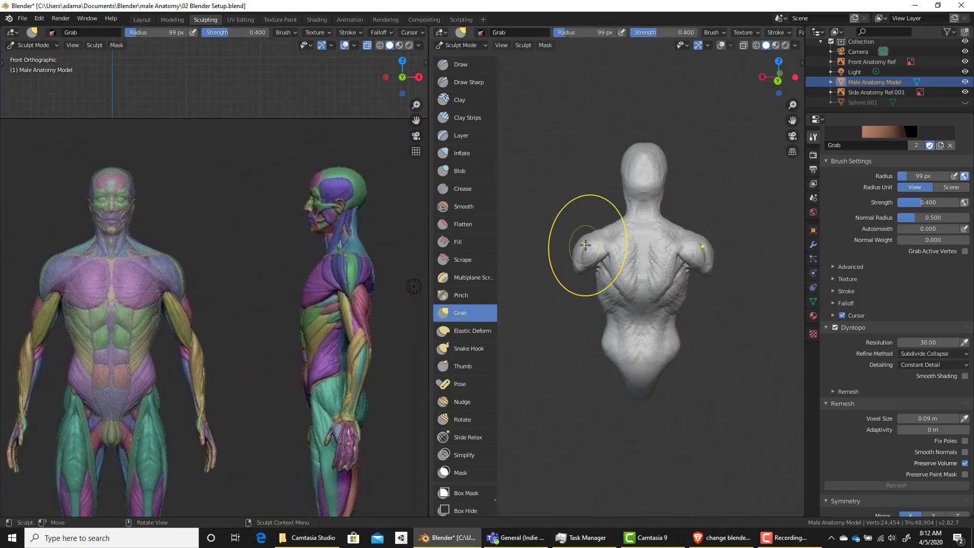
left_click_drag(586, 245, 582, 242)
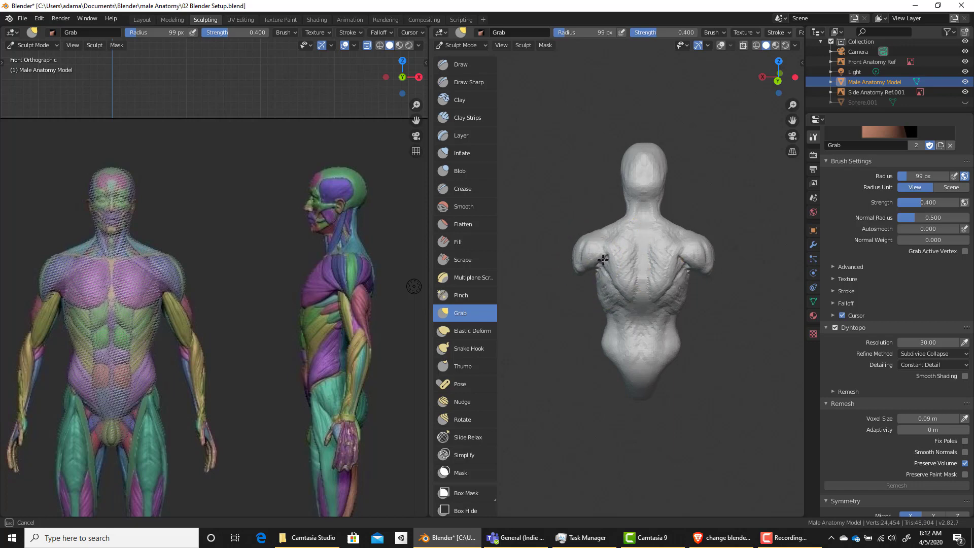
Nudge the crease behind the armpit with the Grab brush at a 66 px radius and reduce its radius to 39 px.
key("f")
left_click(608, 262)
left_click_drag(609, 260, 610, 257)
scroll(598, 284, "up", 4)
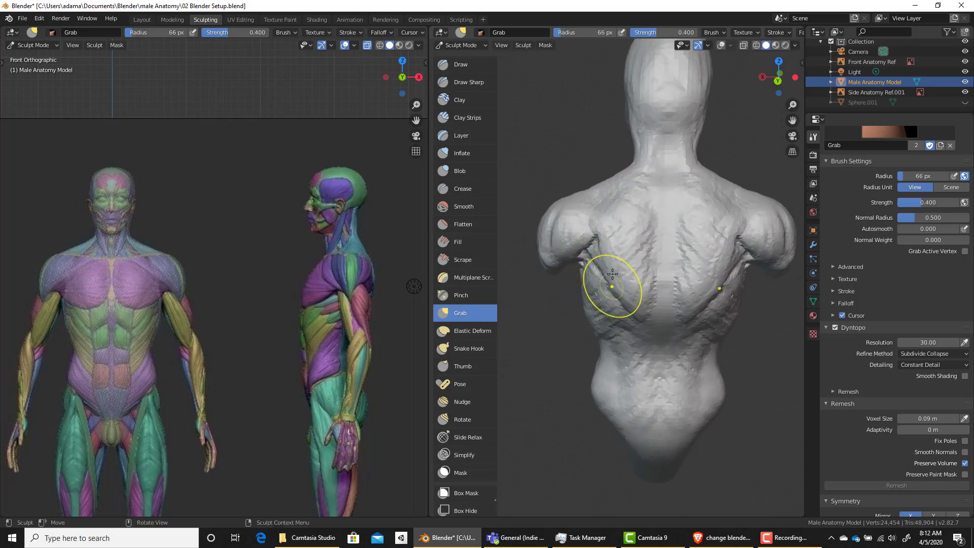
key("bracketleft")
key("bracketleft")
key("bracketleft")
key("bracketleft")
key("bracketleft")
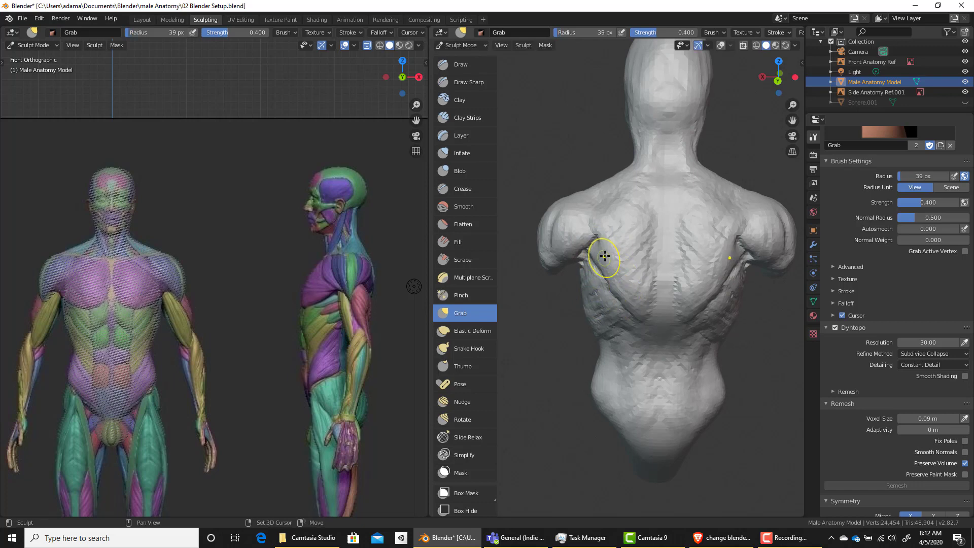
Examine the chest, shoulders, neck and abdomen of the torso from the front and three-quarter views.
middle_click_drag(604, 256, 761, 252)
scroll(710, 284, "down", 4)
mouse_move(654, 299)
middle_mouse_down()
mouse_move(737, 294)
mouse_move(709, 317)
mouse_move(703, 306)
middle_mouse_up()
scroll(646, 246, "up", 4)
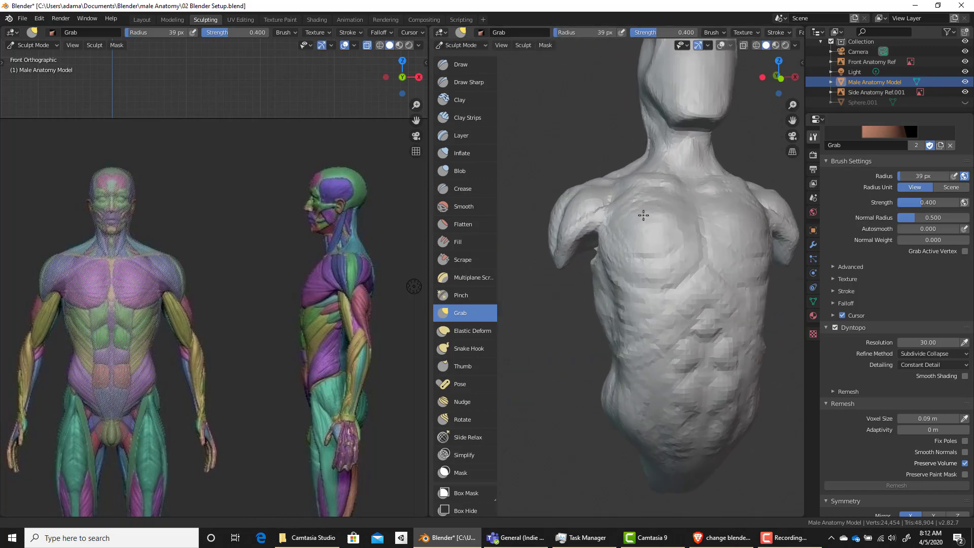
middle_click_drag(643, 215, 676, 237)
mouse_move(618, 196)
middle_mouse_down()
mouse_move(674, 248)
mouse_move(627, 220)
middle_mouse_up()
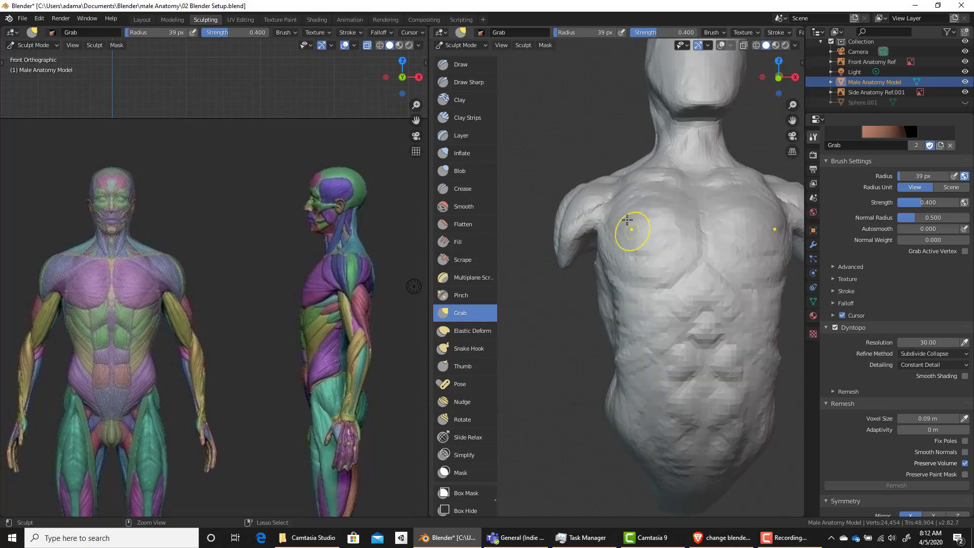
scroll(666, 341, "down", 5)
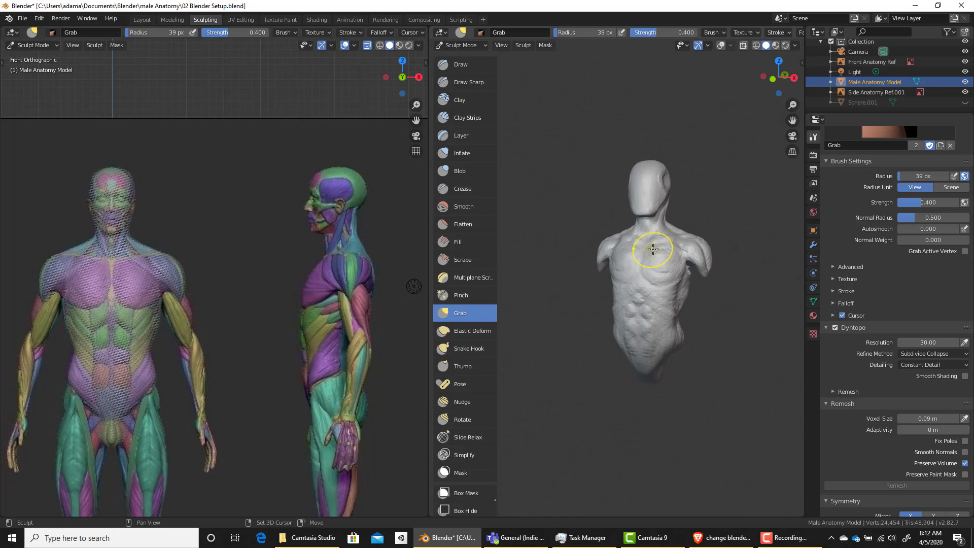
scroll(653, 321, "down", 2)
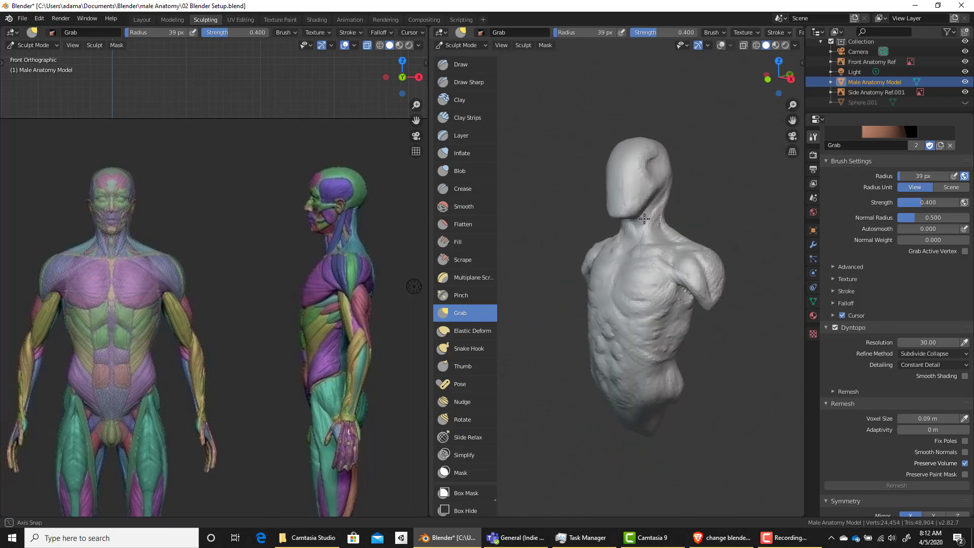
scroll(621, 309, "up", 3)
scroll(622, 282, "down", 3)
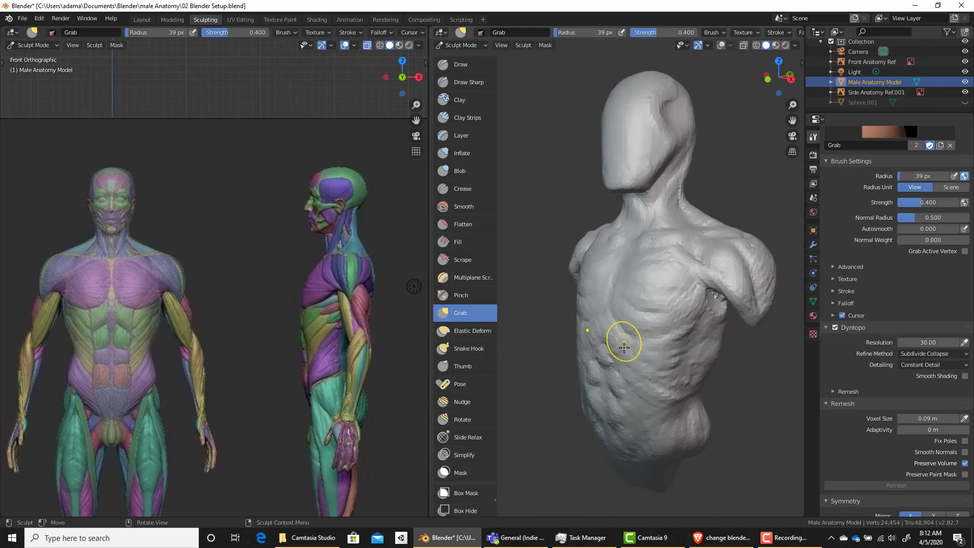